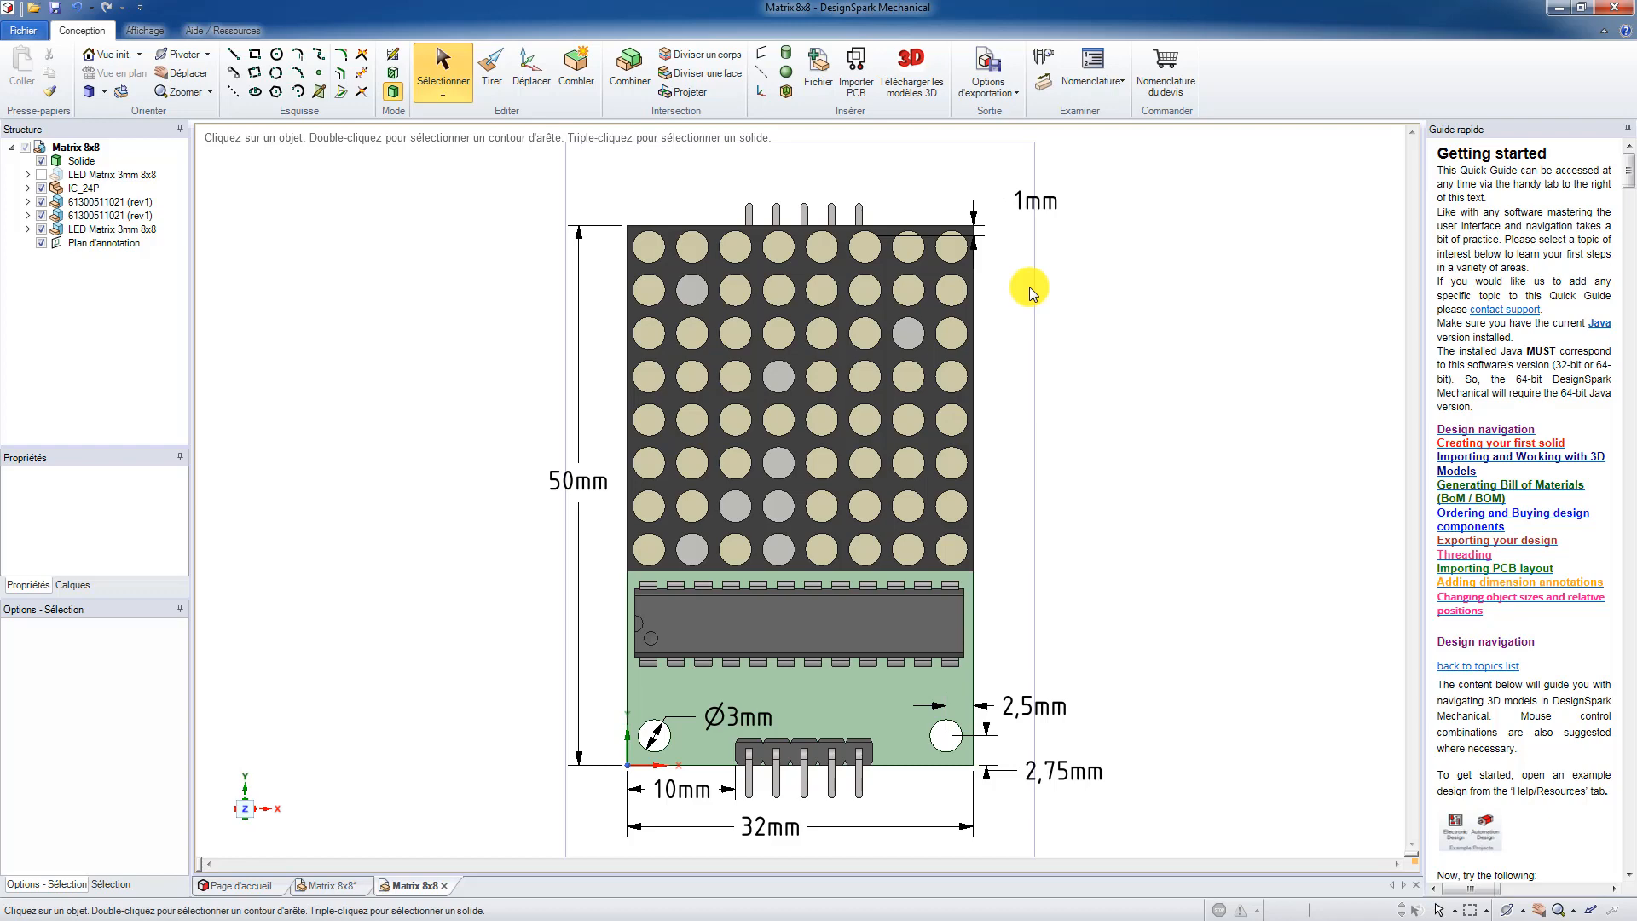
Examine the dimensioned Matrix 8x8 assembly from the front and at an angle: LED matrix, IC, pin headers and board holes.
middle_click_drag(1049, 412, 989, 411)
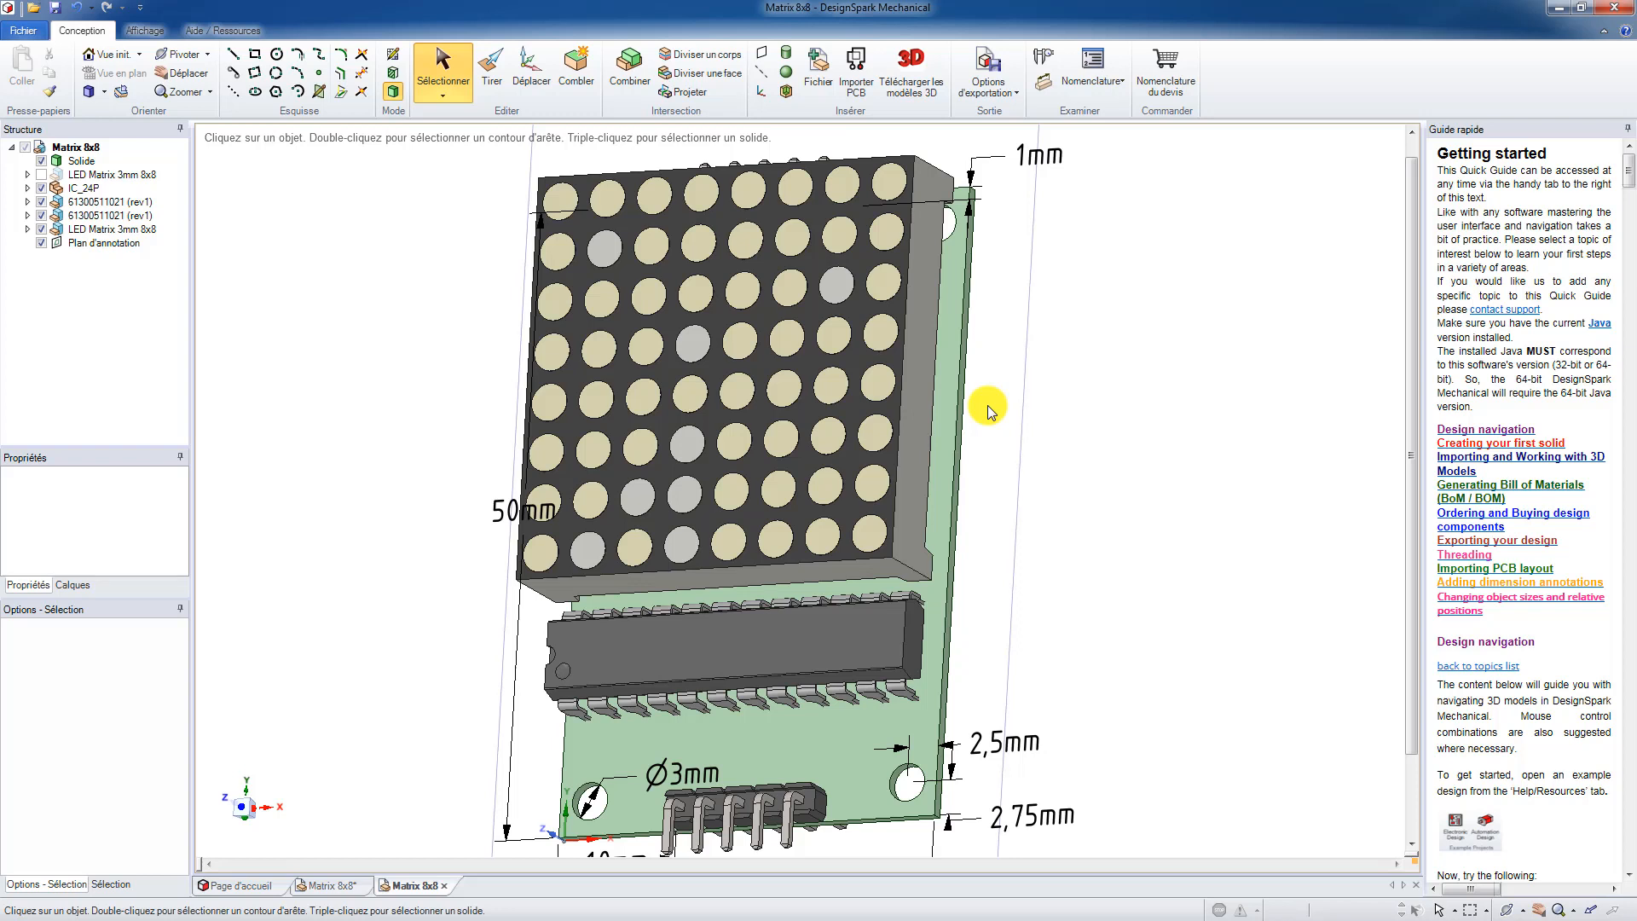
left_click(242, 810)
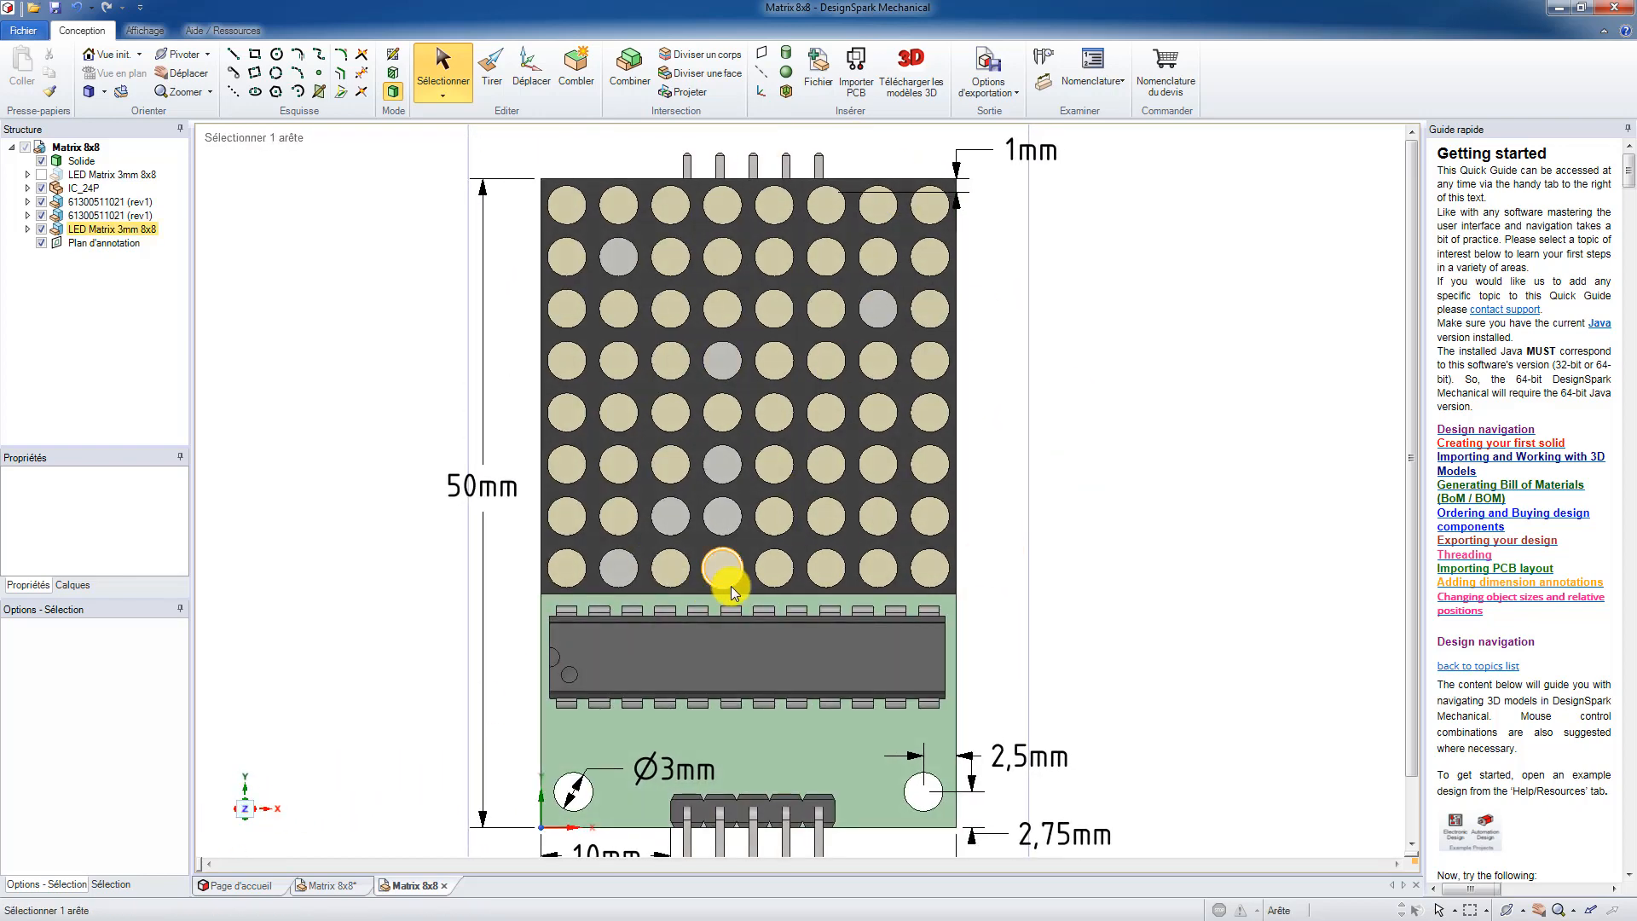
left_click(764, 573)
middle_click_drag(668, 596, 809, 536)
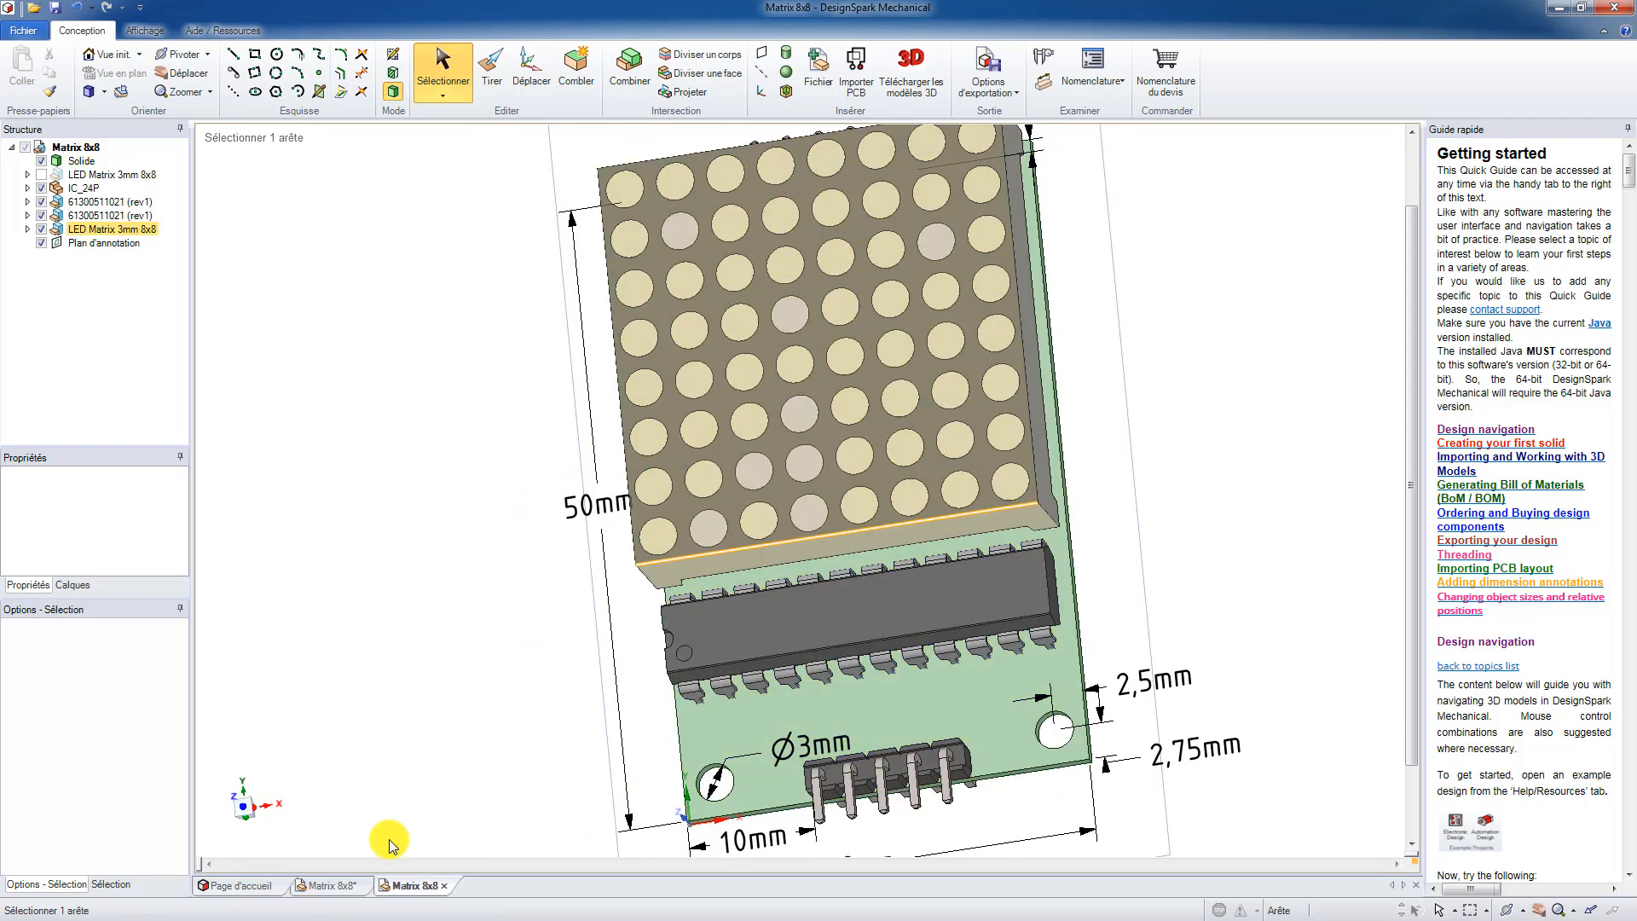
left_click(244, 806)
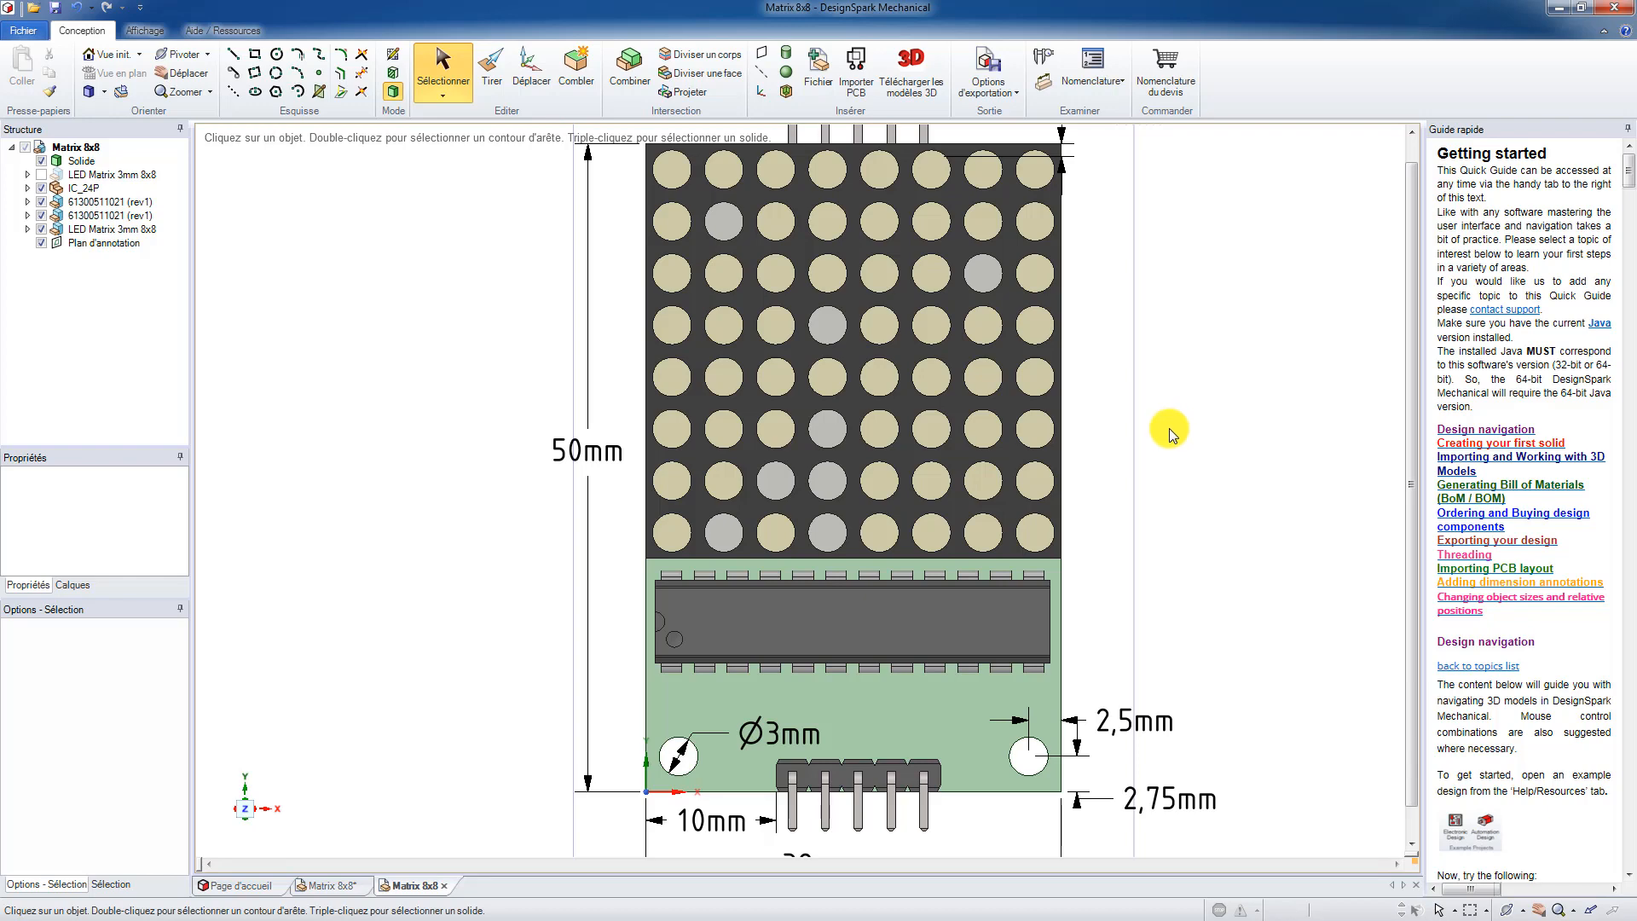
left_click(842, 715)
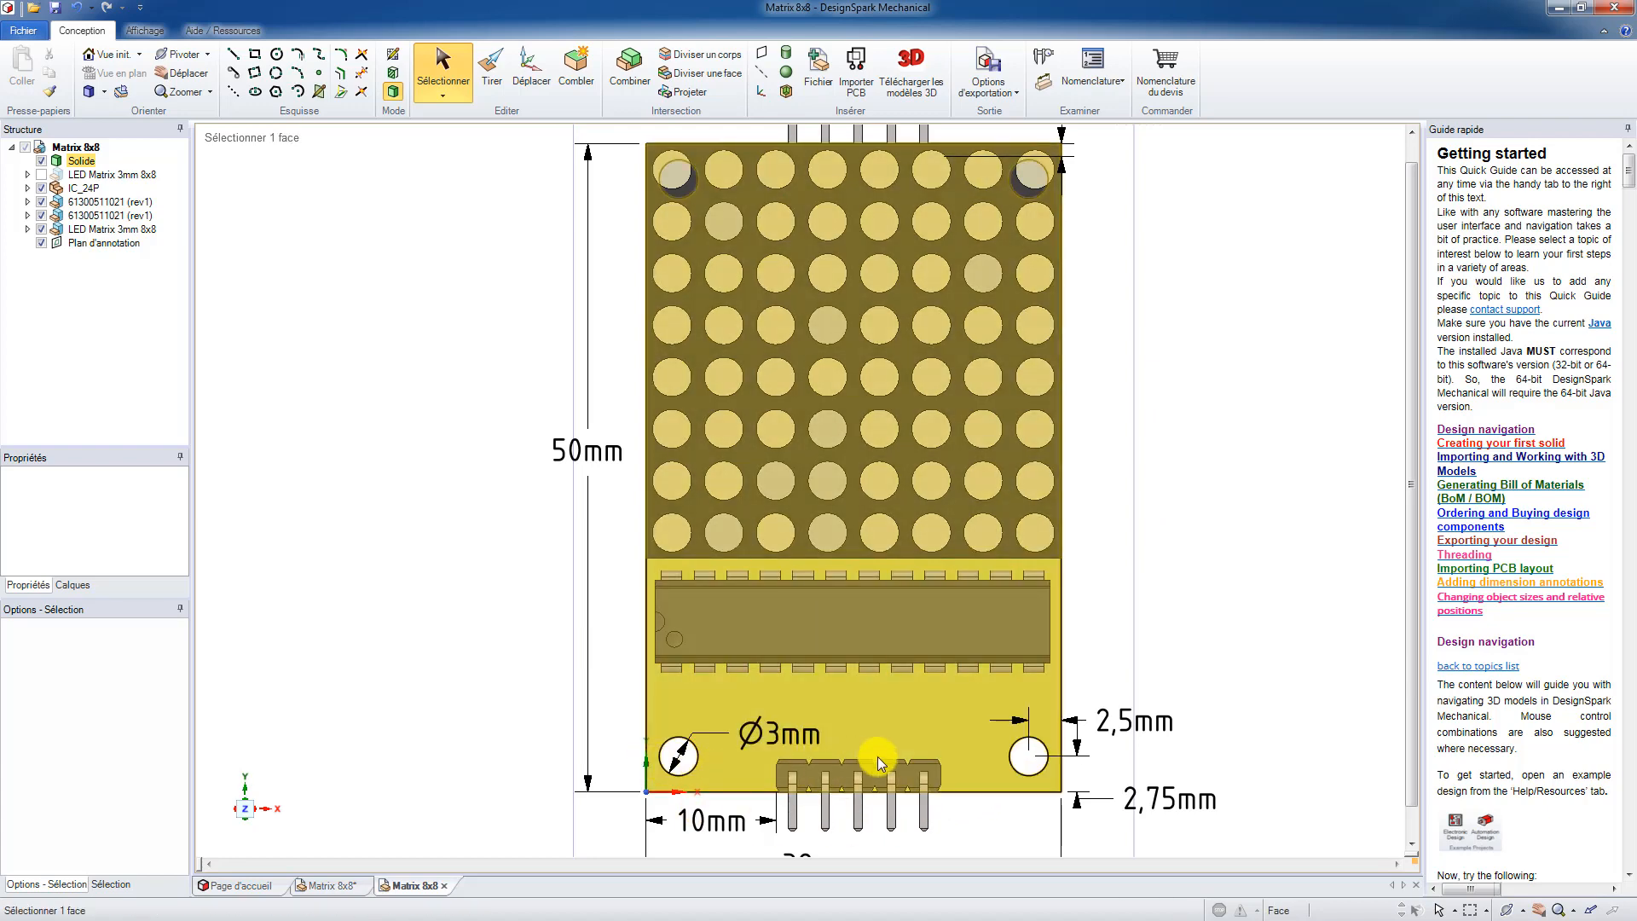
left_click(1168, 504)
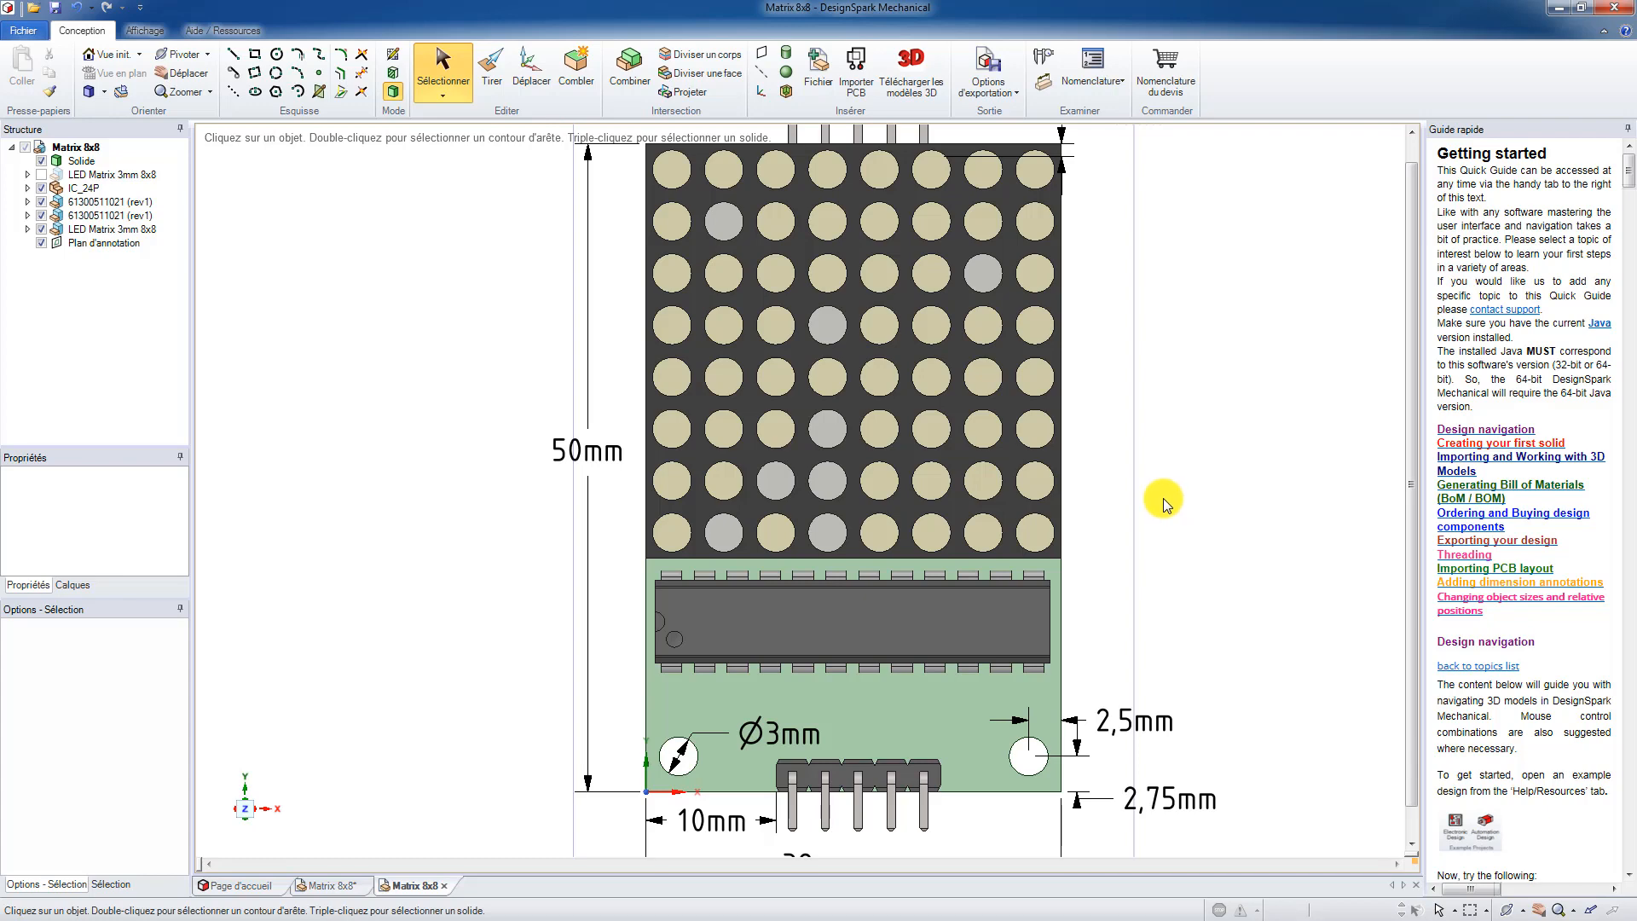
middle_click_drag(1163, 497, 1153, 418)
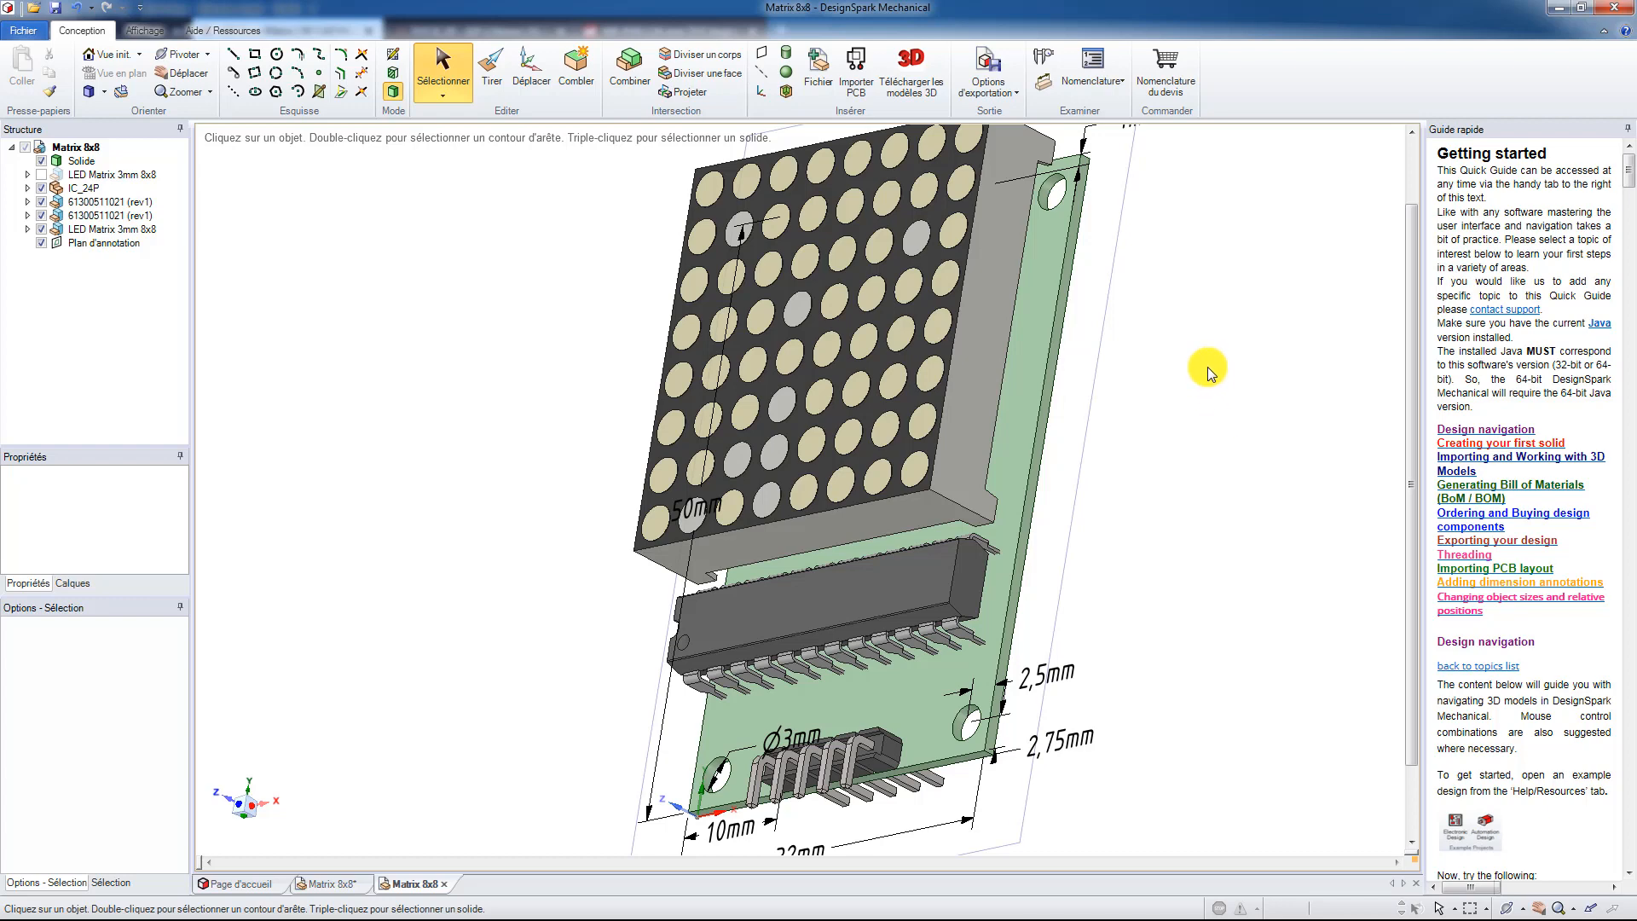
mouse_move(1208, 365)
middle_mouse_down()
mouse_move(1193, 385)
mouse_move(1215, 393)
mouse_move(1144, 376)
mouse_move(1231, 391)
mouse_move(1216, 400)
middle_mouse_up()
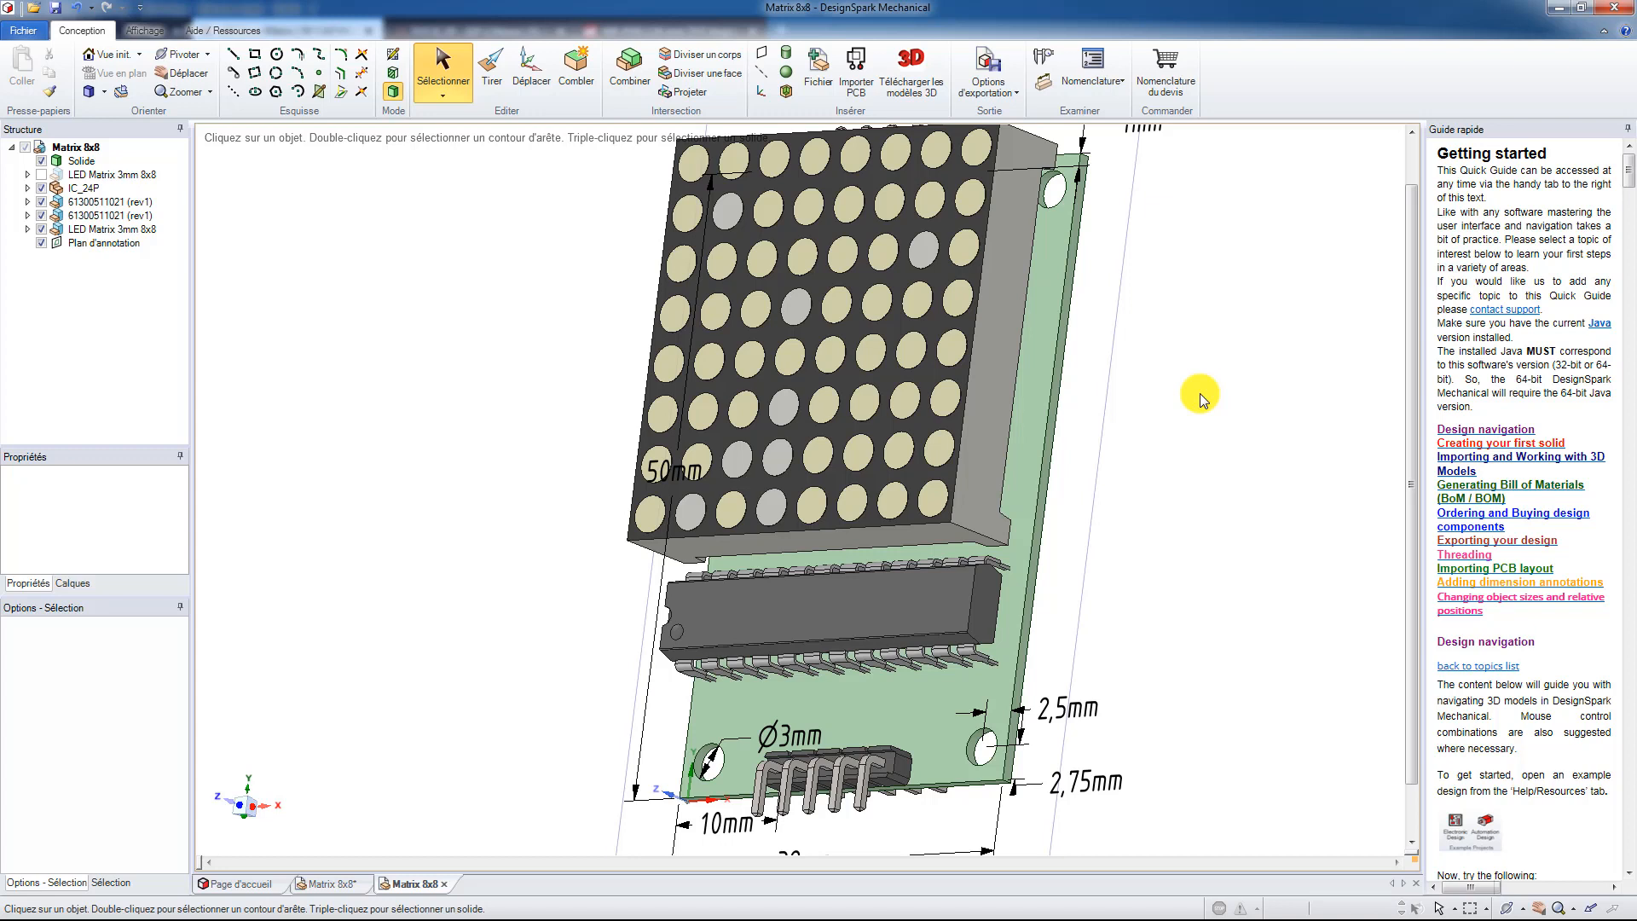
Switch to the web browser and review the GrabCAD LED 3mm Matrix page, including its description and STEP file list.
left_click(1557, 8)
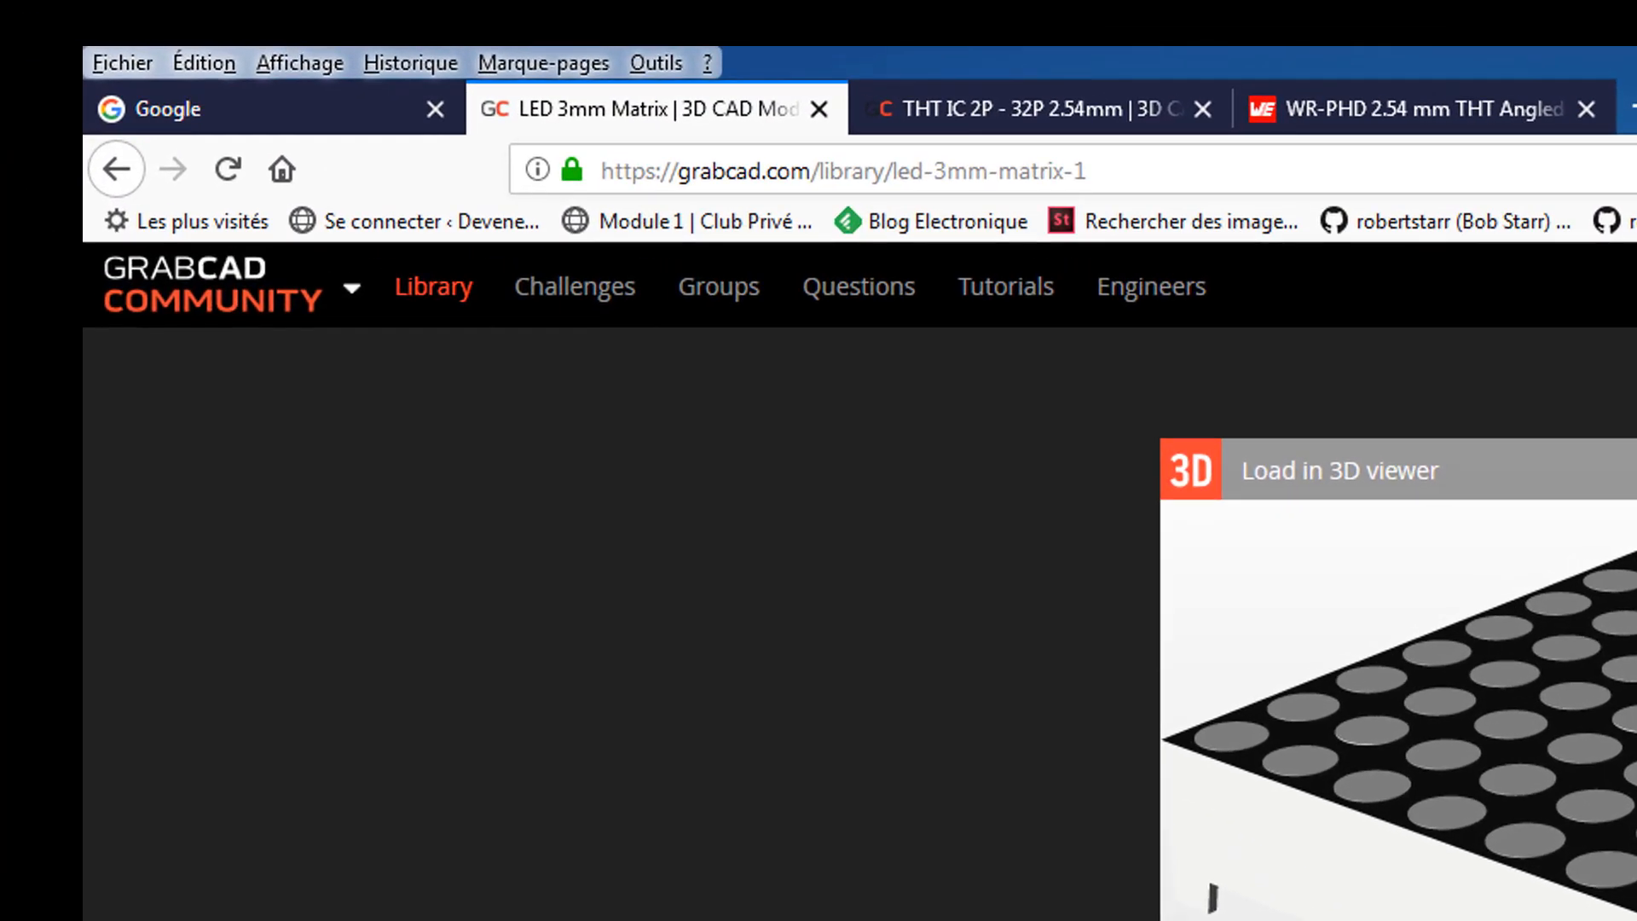
left_click(154, 318)
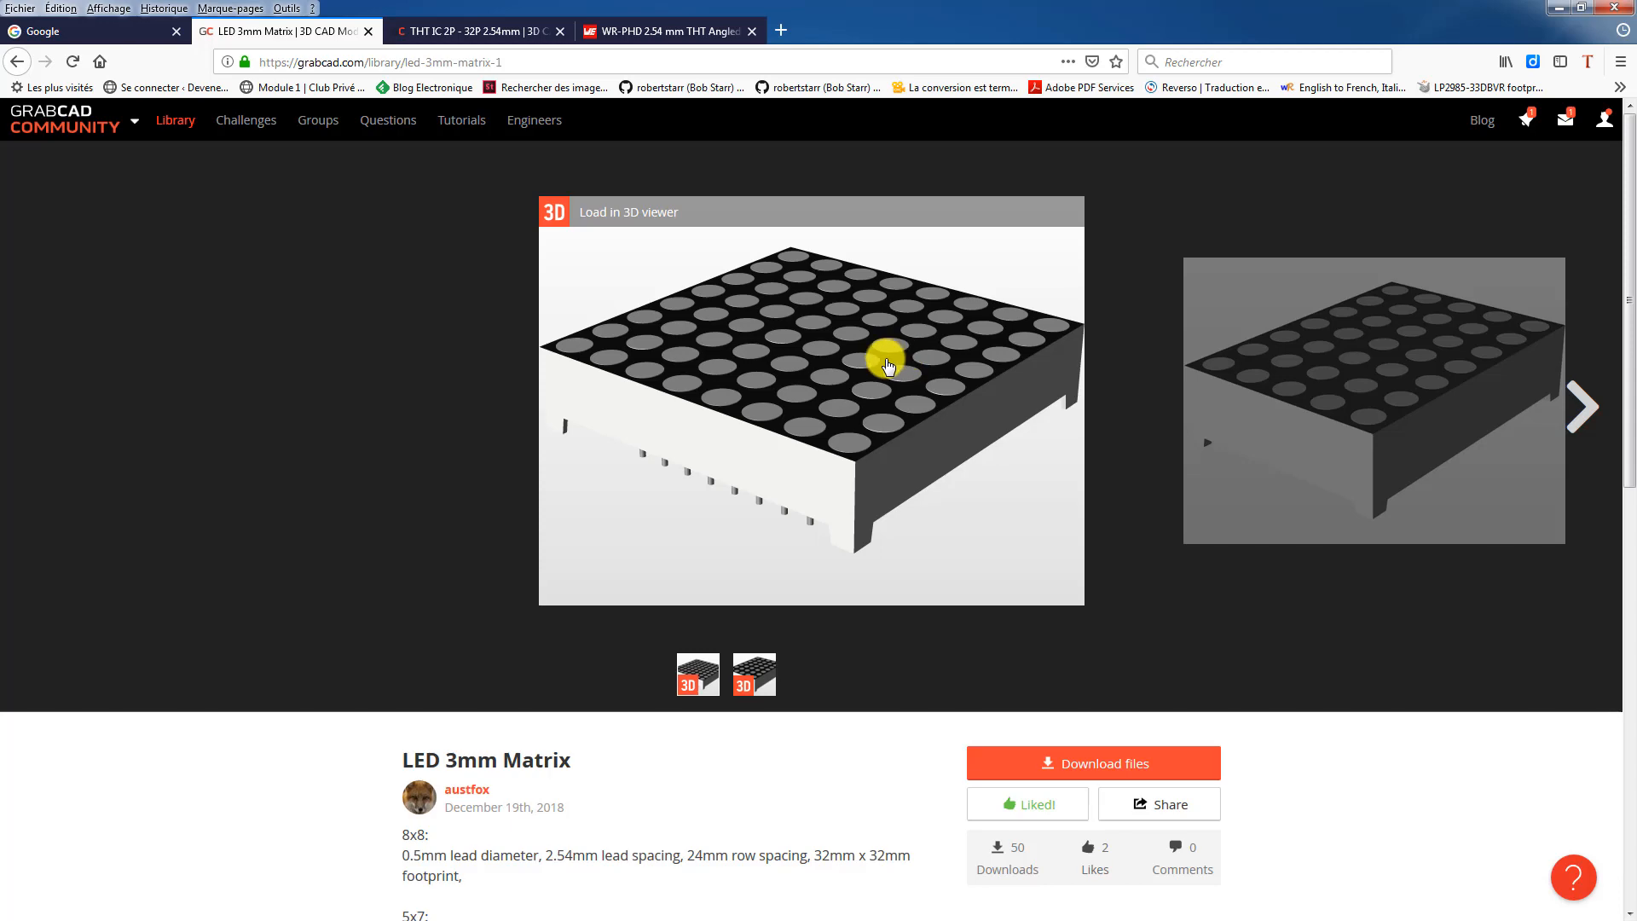
middle_click(822, 350)
scroll(912, 450, "down", 7)
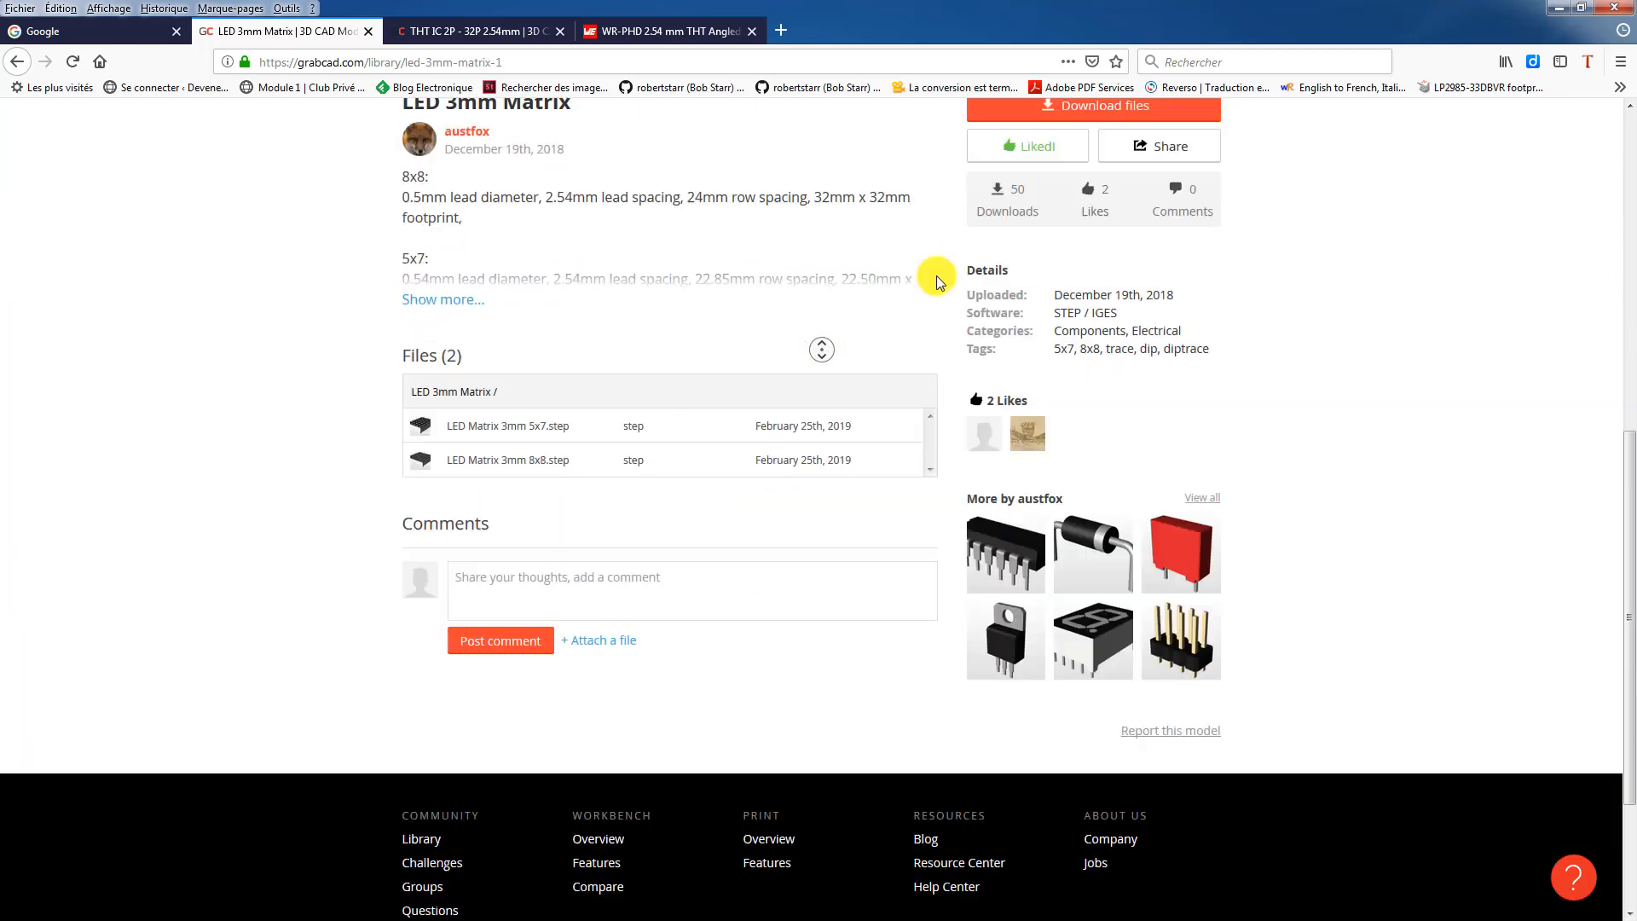
scroll(935, 277, "up", 3)
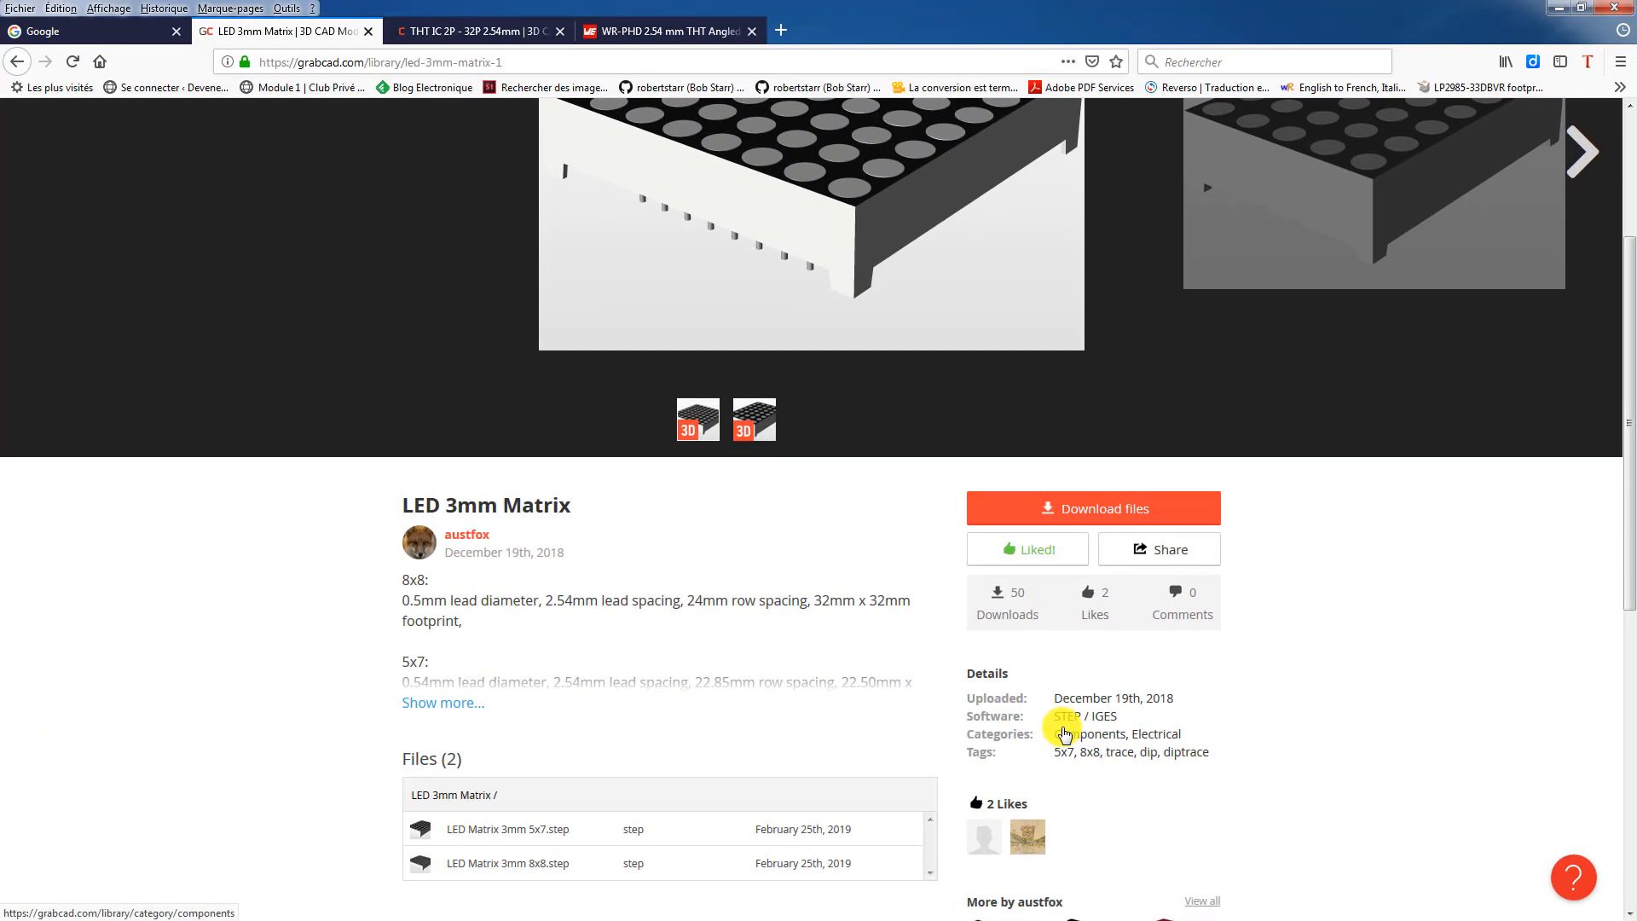
left_click_drag(1620, 400, 1629, 269)
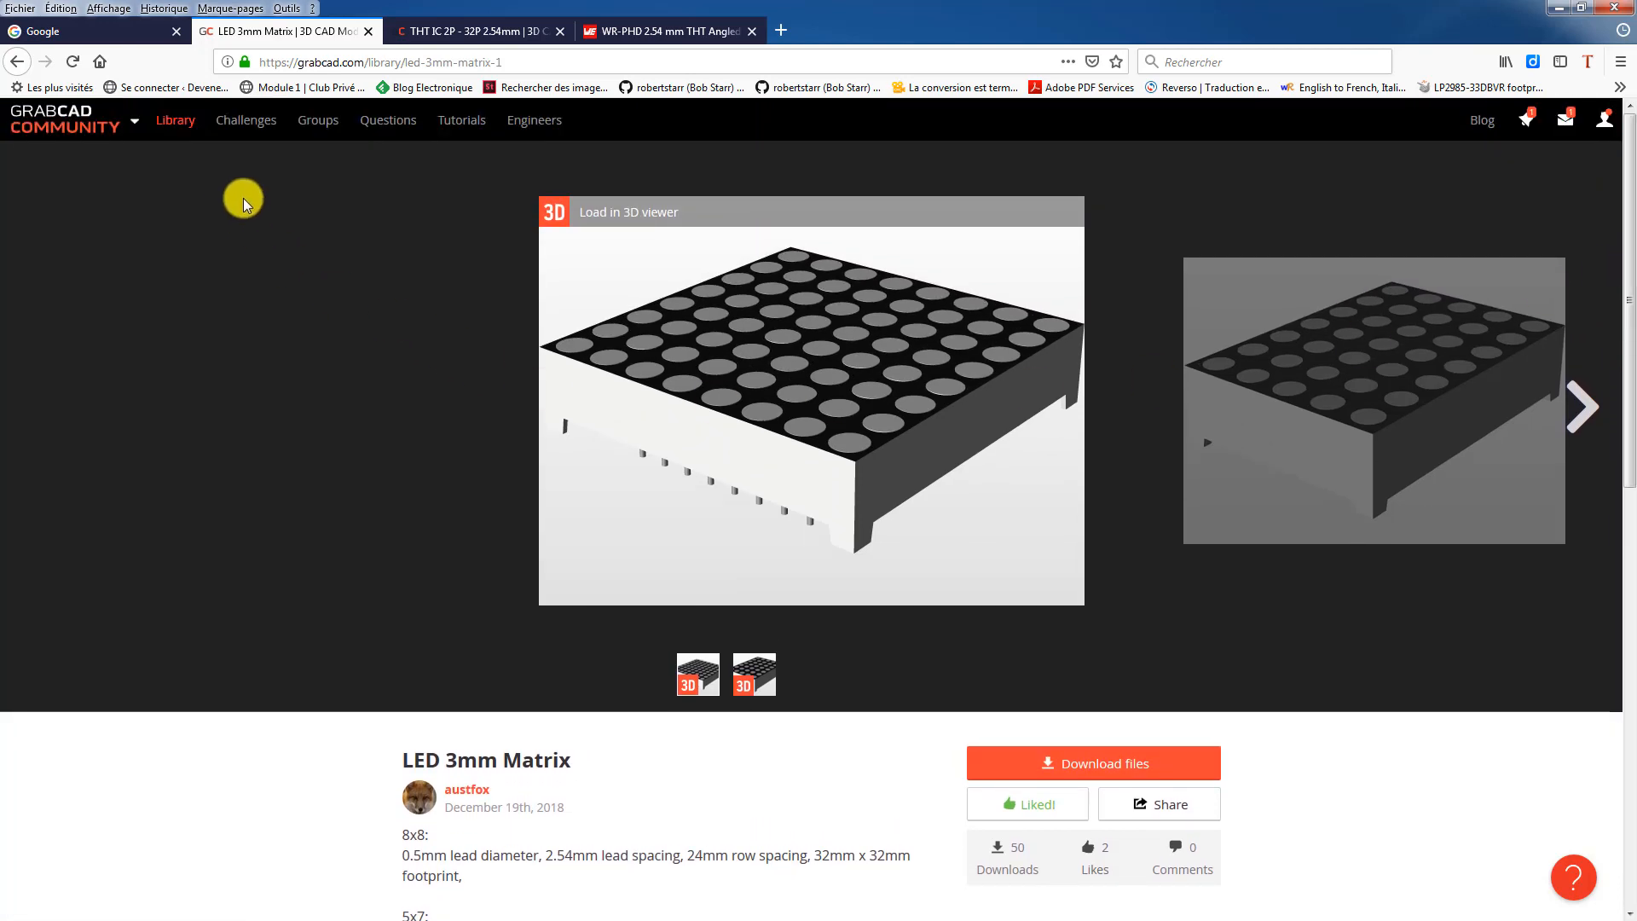
Review the THT IC 2P - 32P 2.54mm page on GrabCAD and Würth Elektronik's WR-PHD 2.54 mm THT Angled Pin Header page.
left_click(432, 38)
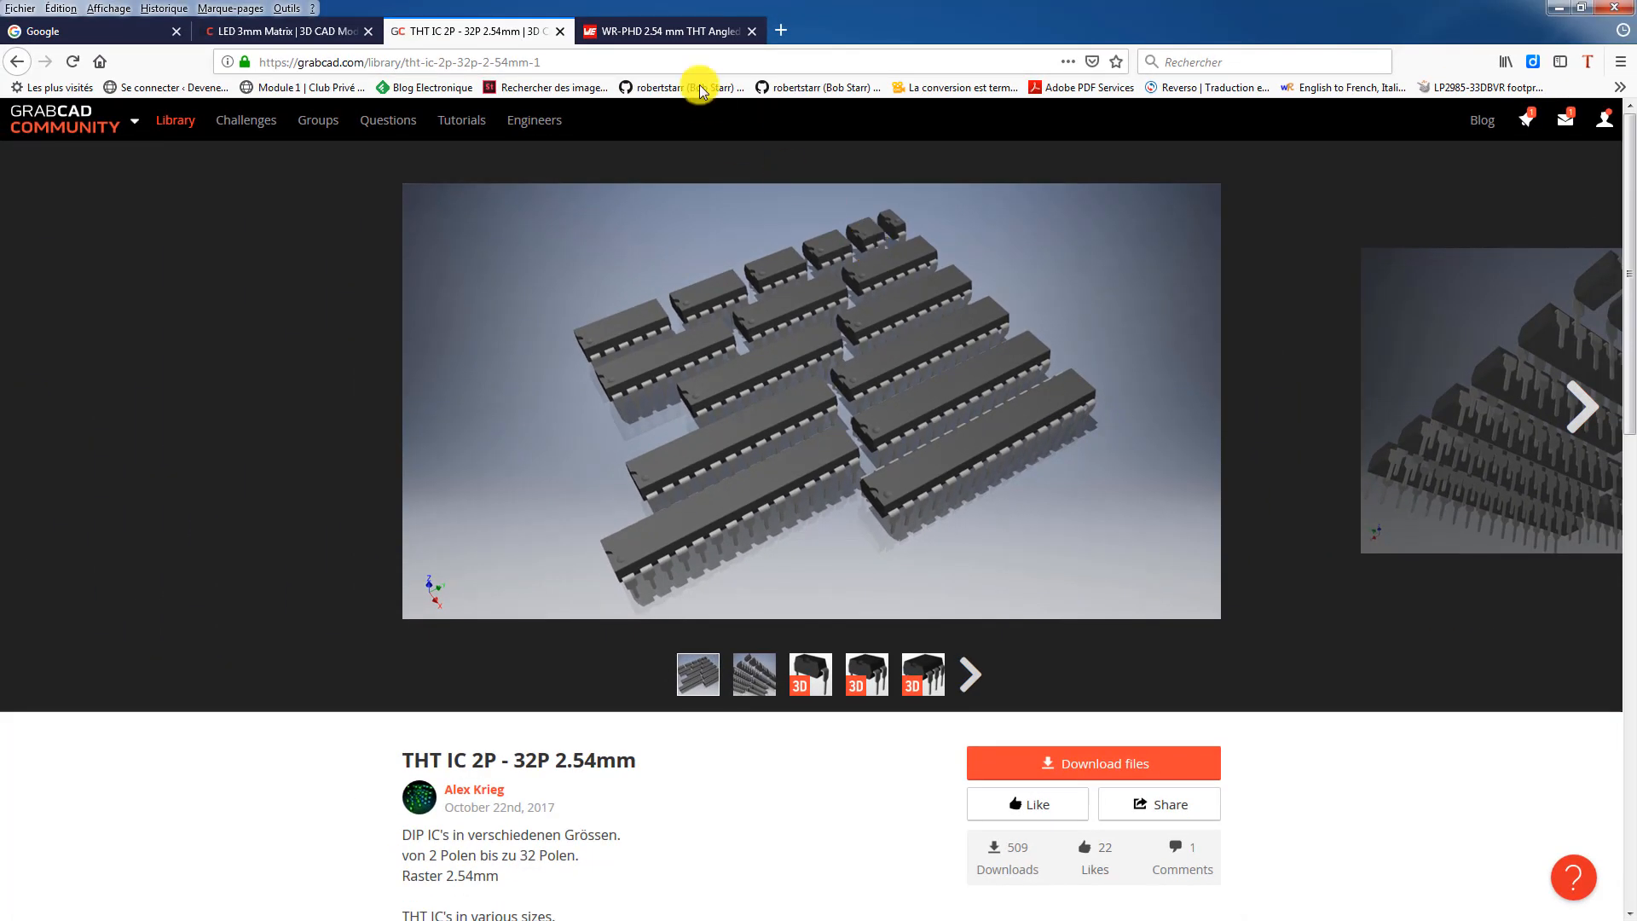
left_click(683, 32)
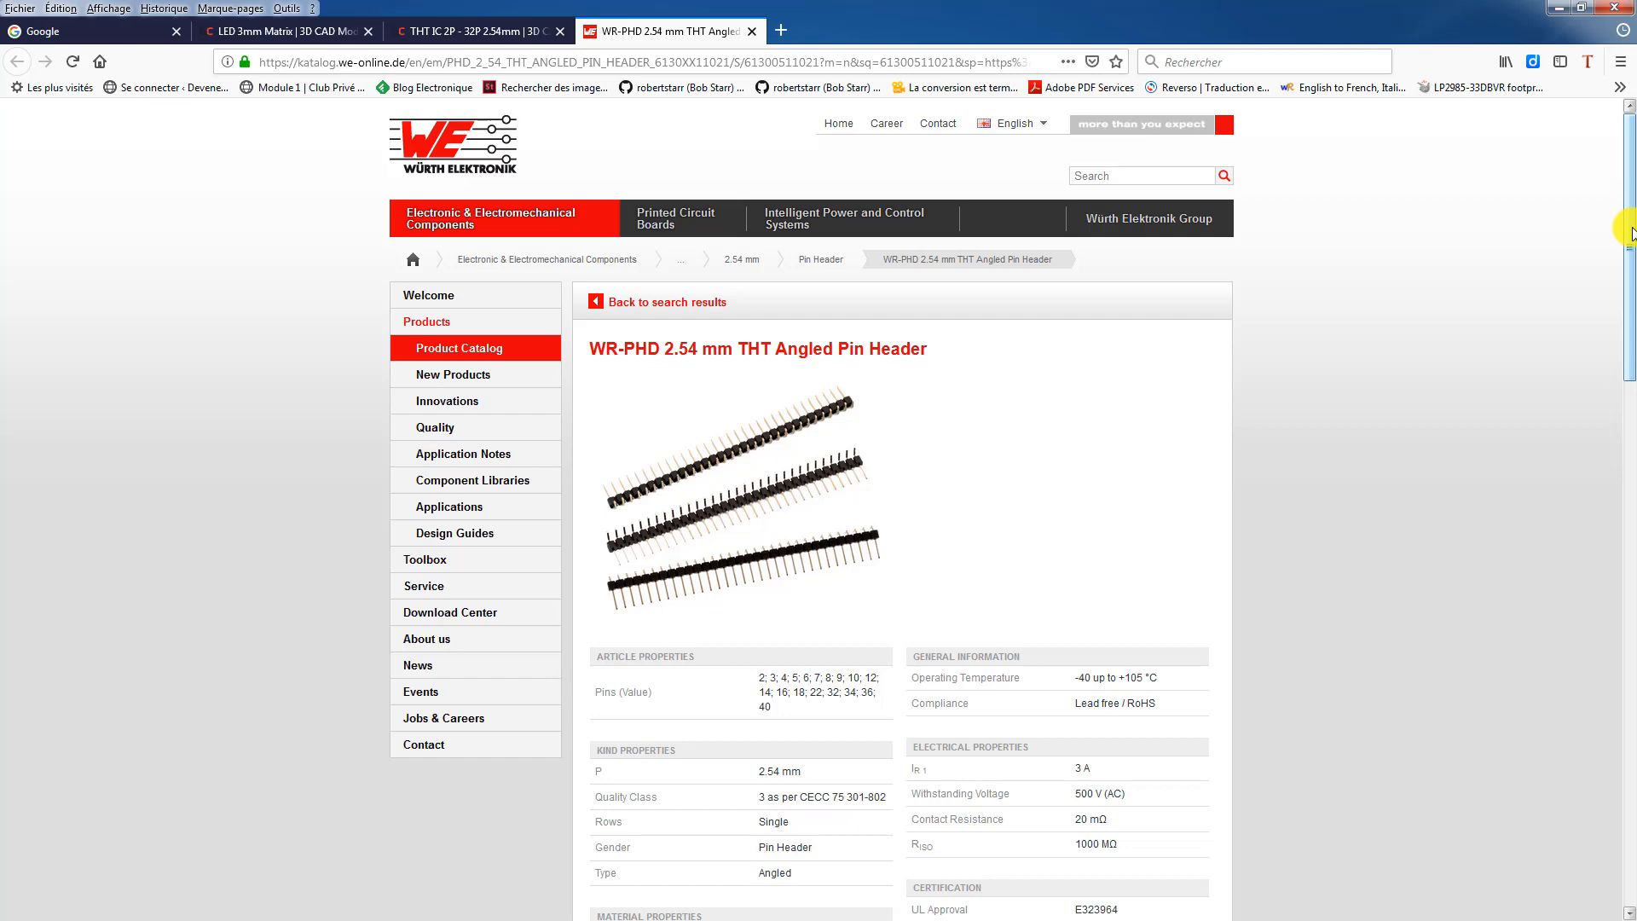
scroll(1631, 232, "down", 1)
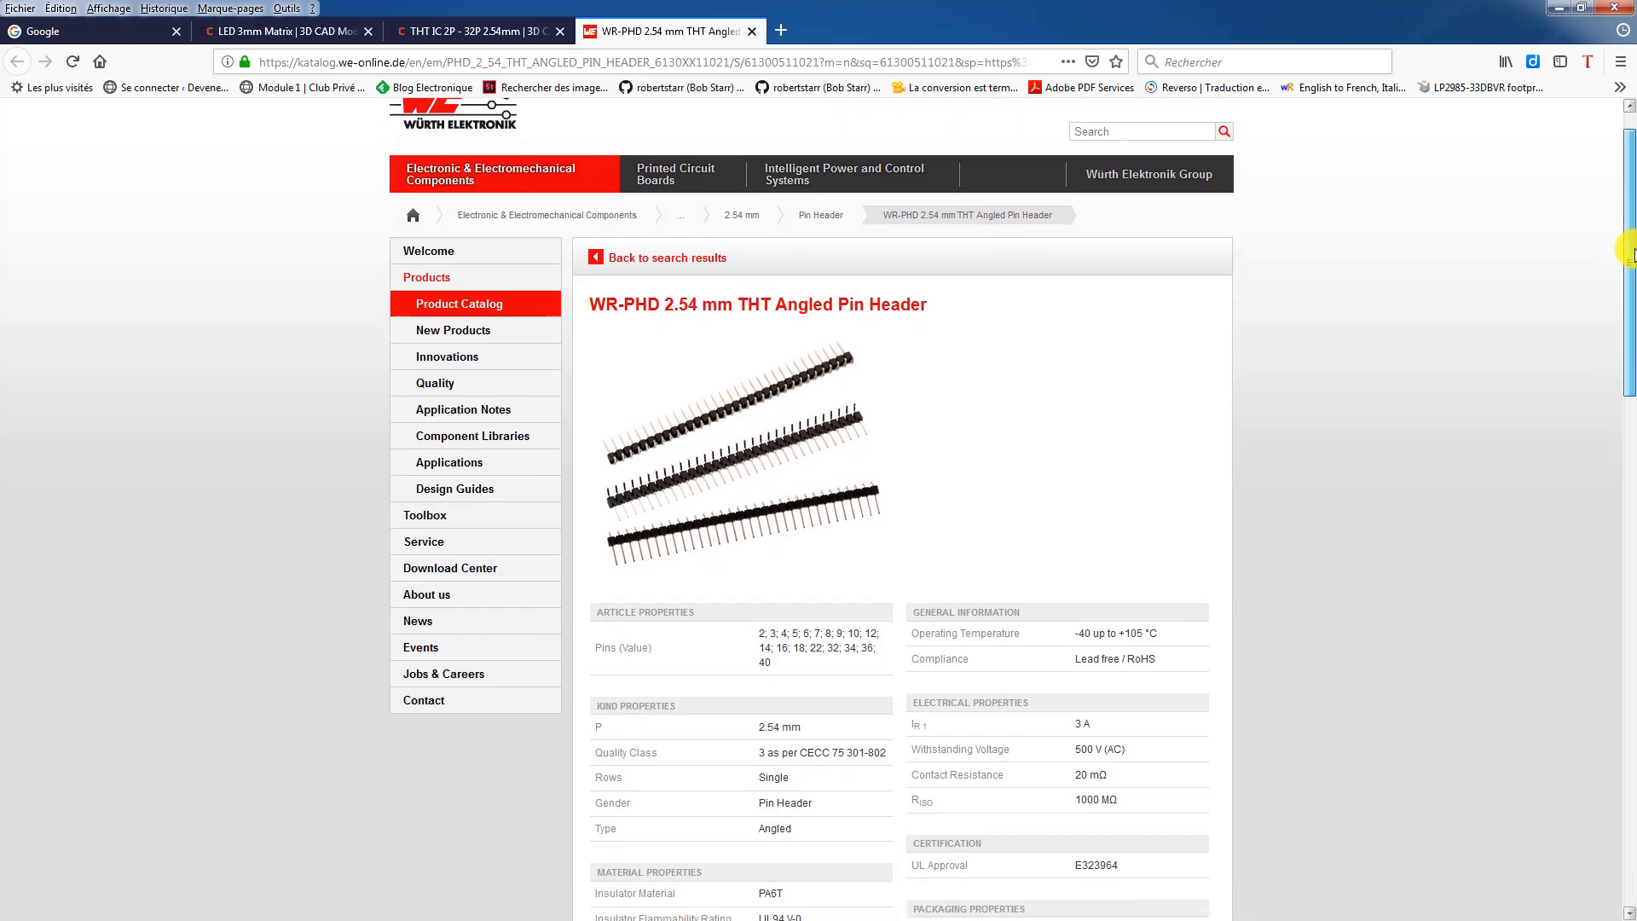
left_click_drag(1631, 223, 1630, 469)
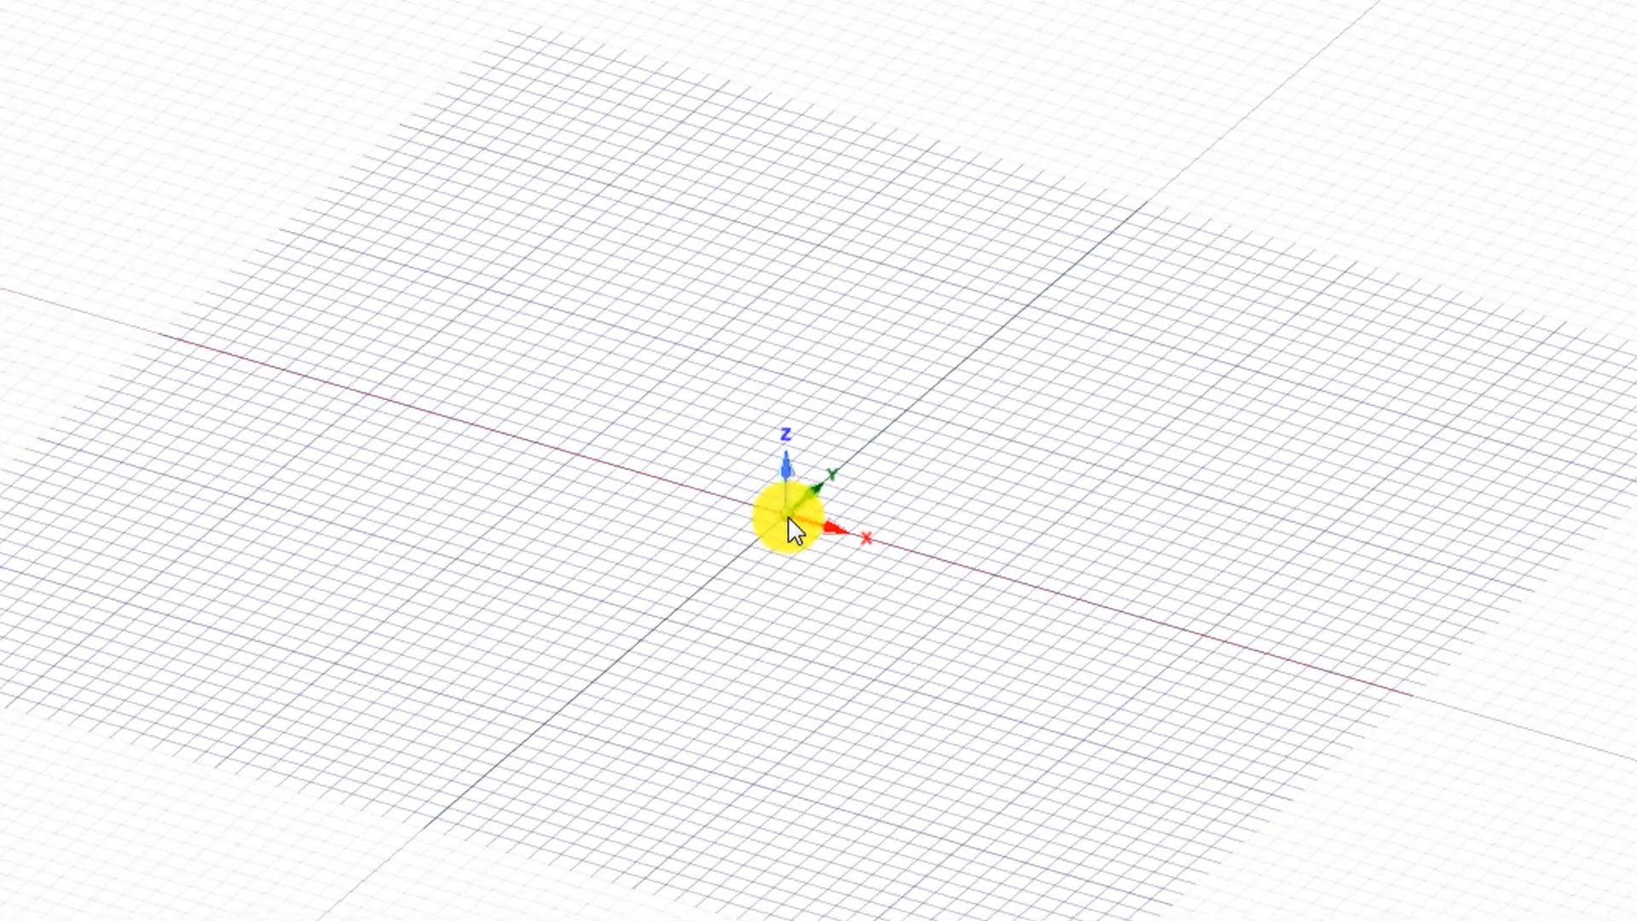
In DesignSpark Mechanical, sketch a rectangle from the origin, 32 mm along X and 50 mm along Y.
left_click(801, 495)
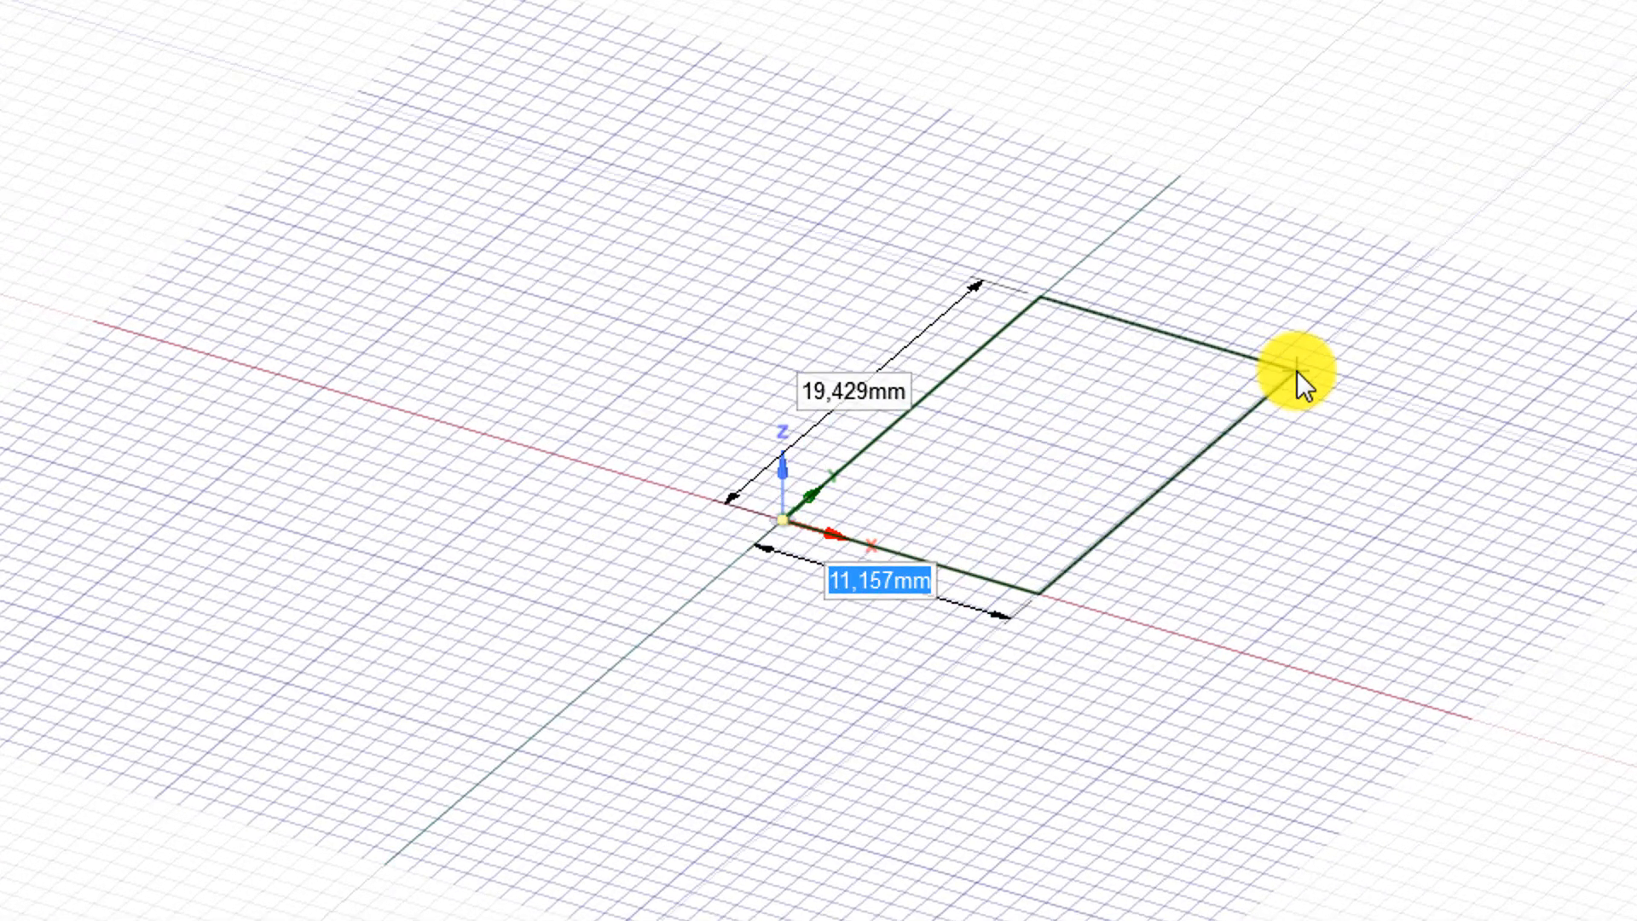
key("Tab")
type("50")
key("Tab")
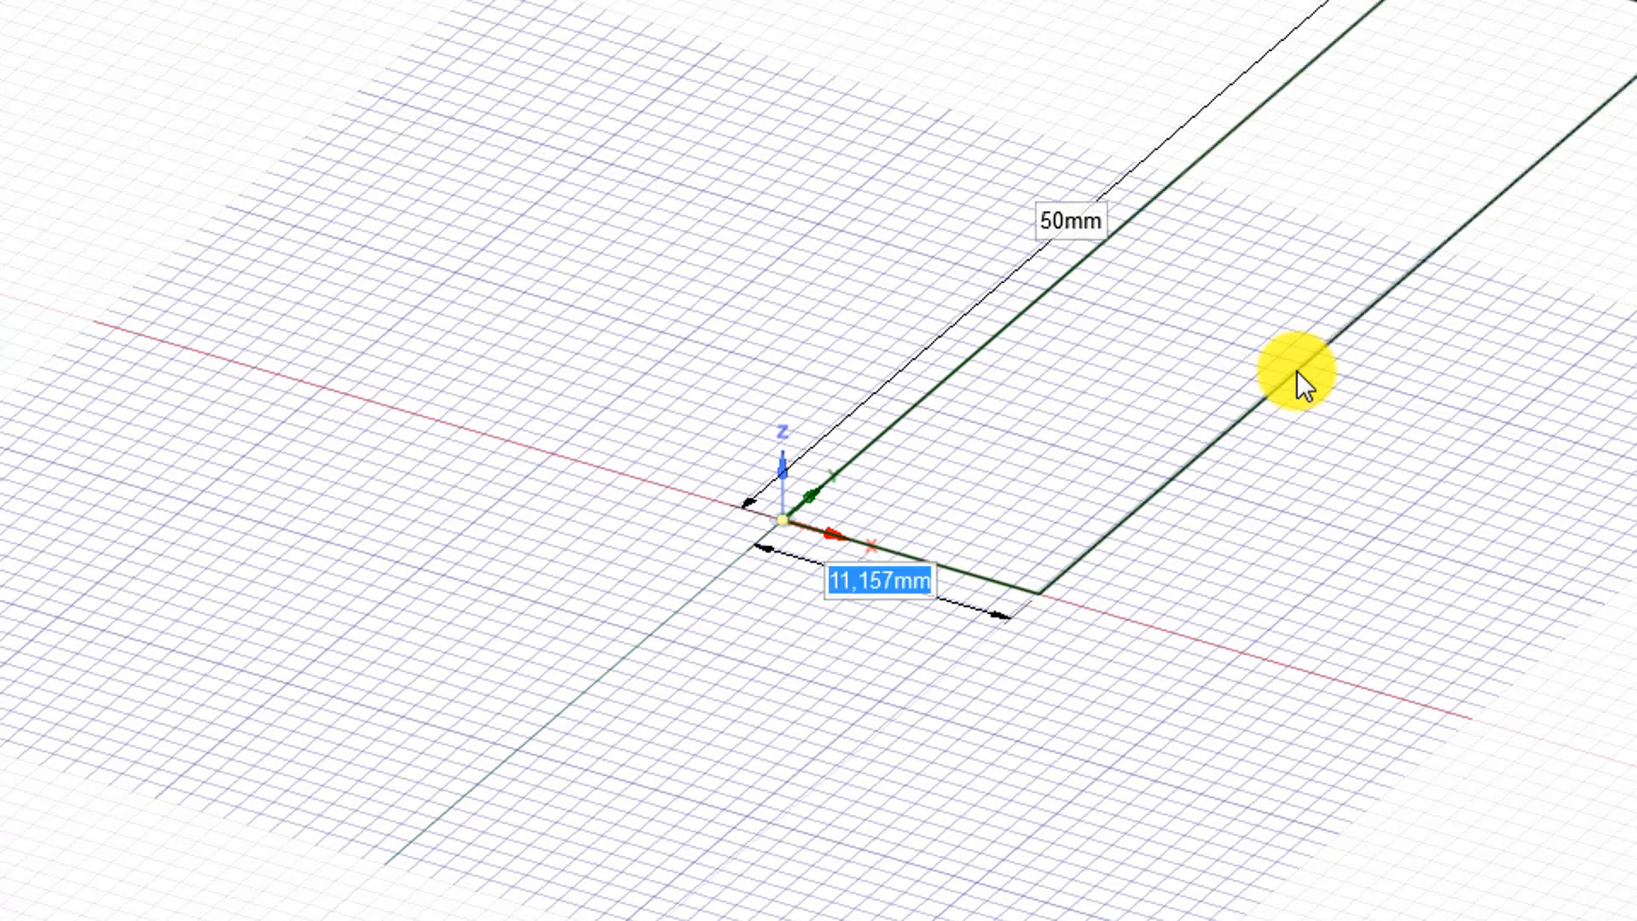
key("BackSpace")
type("32")
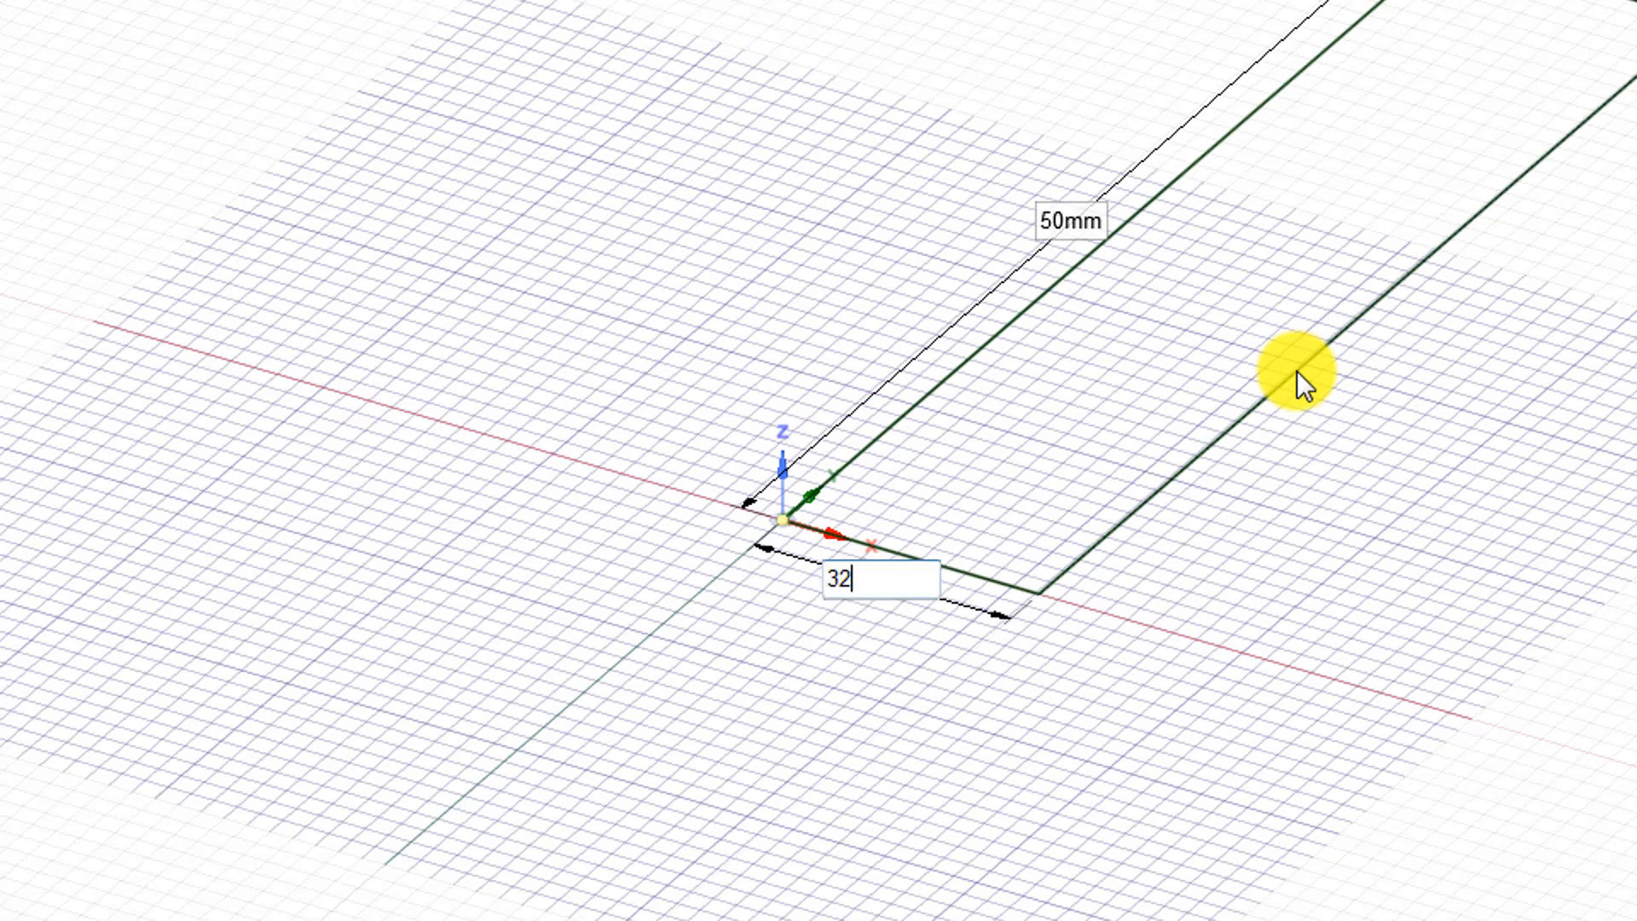
key("Tab")
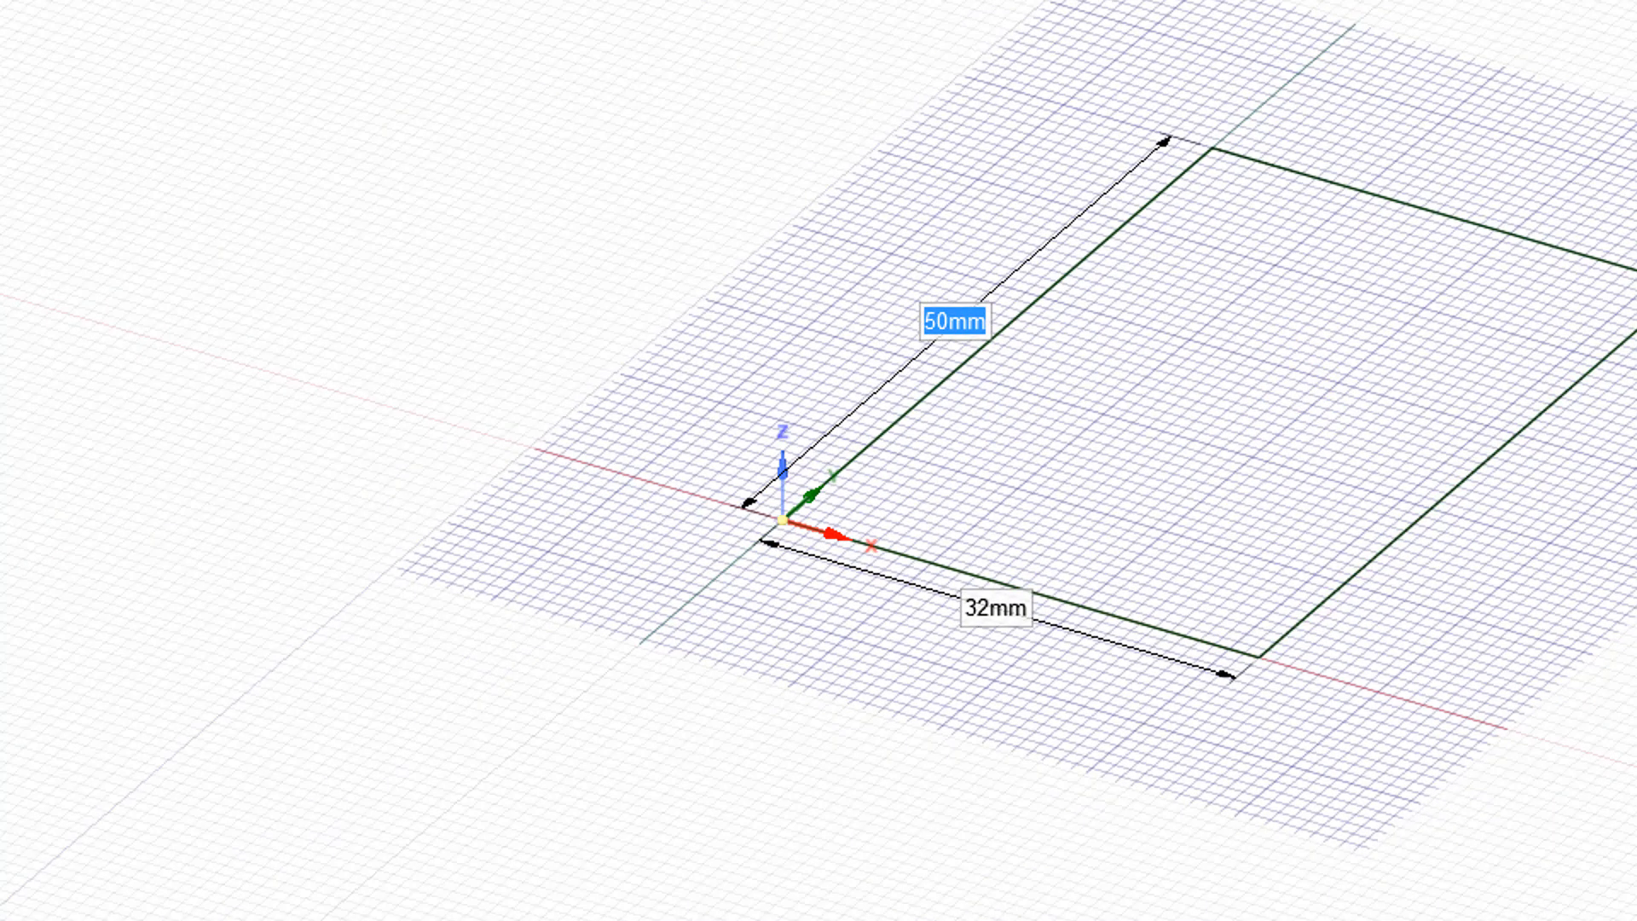
Pull the rectangular face 1 mm to form the solid board plate.
middle_click_drag(60, 904, 222, 764)
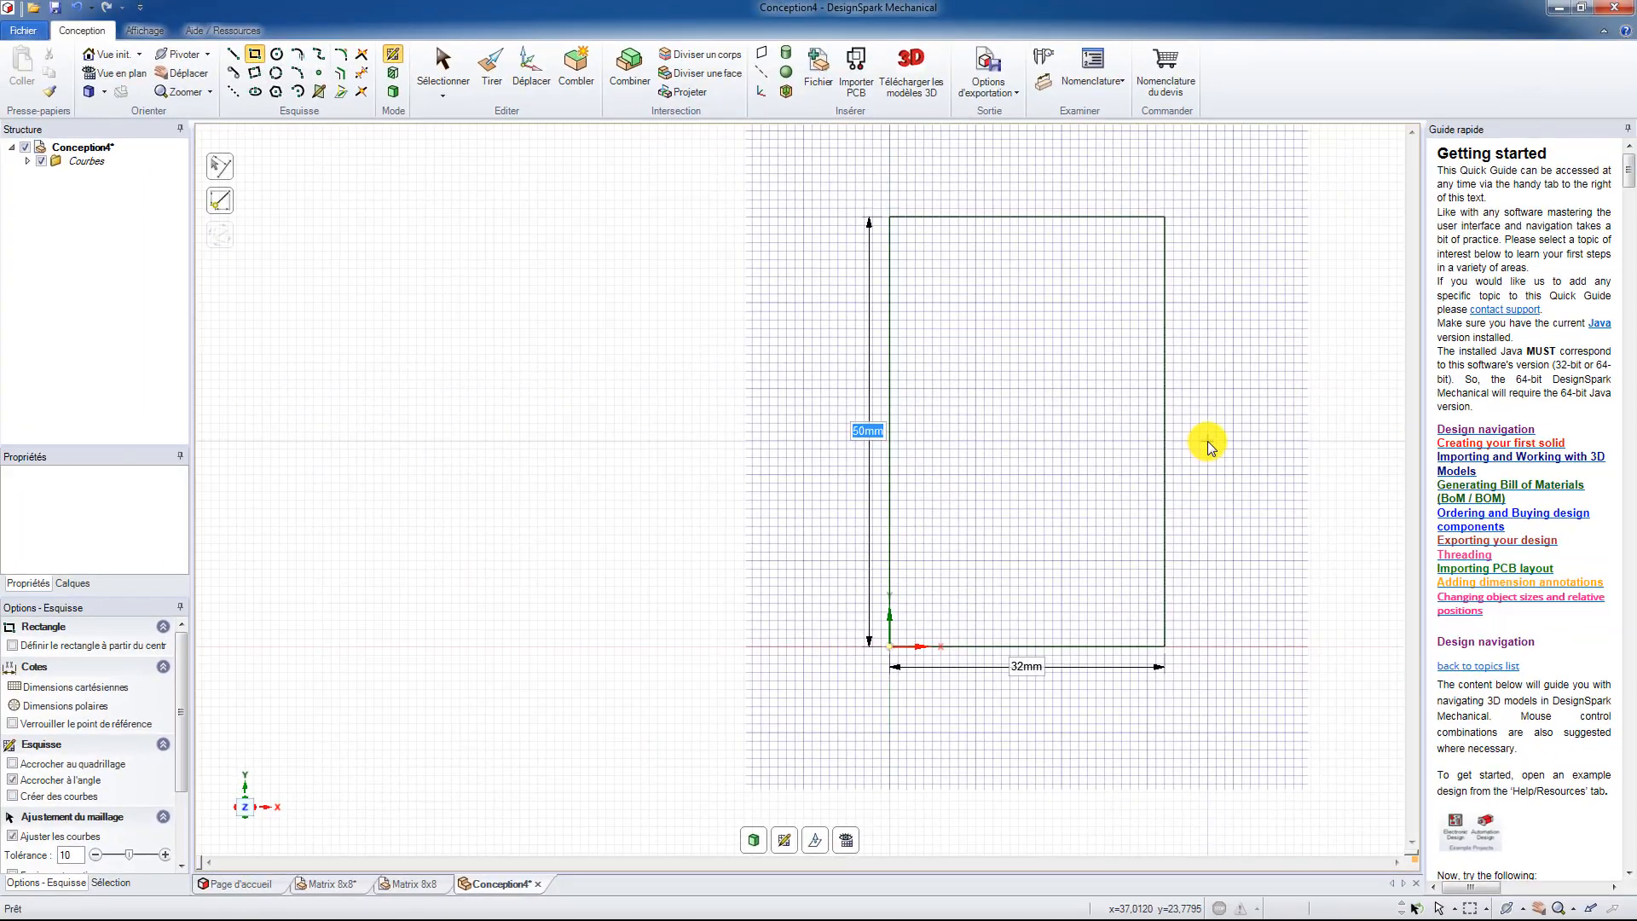
mouse_move(790, 468)
middle_mouse_down()
mouse_move(677, 438)
mouse_move(680, 417)
middle_mouse_up()
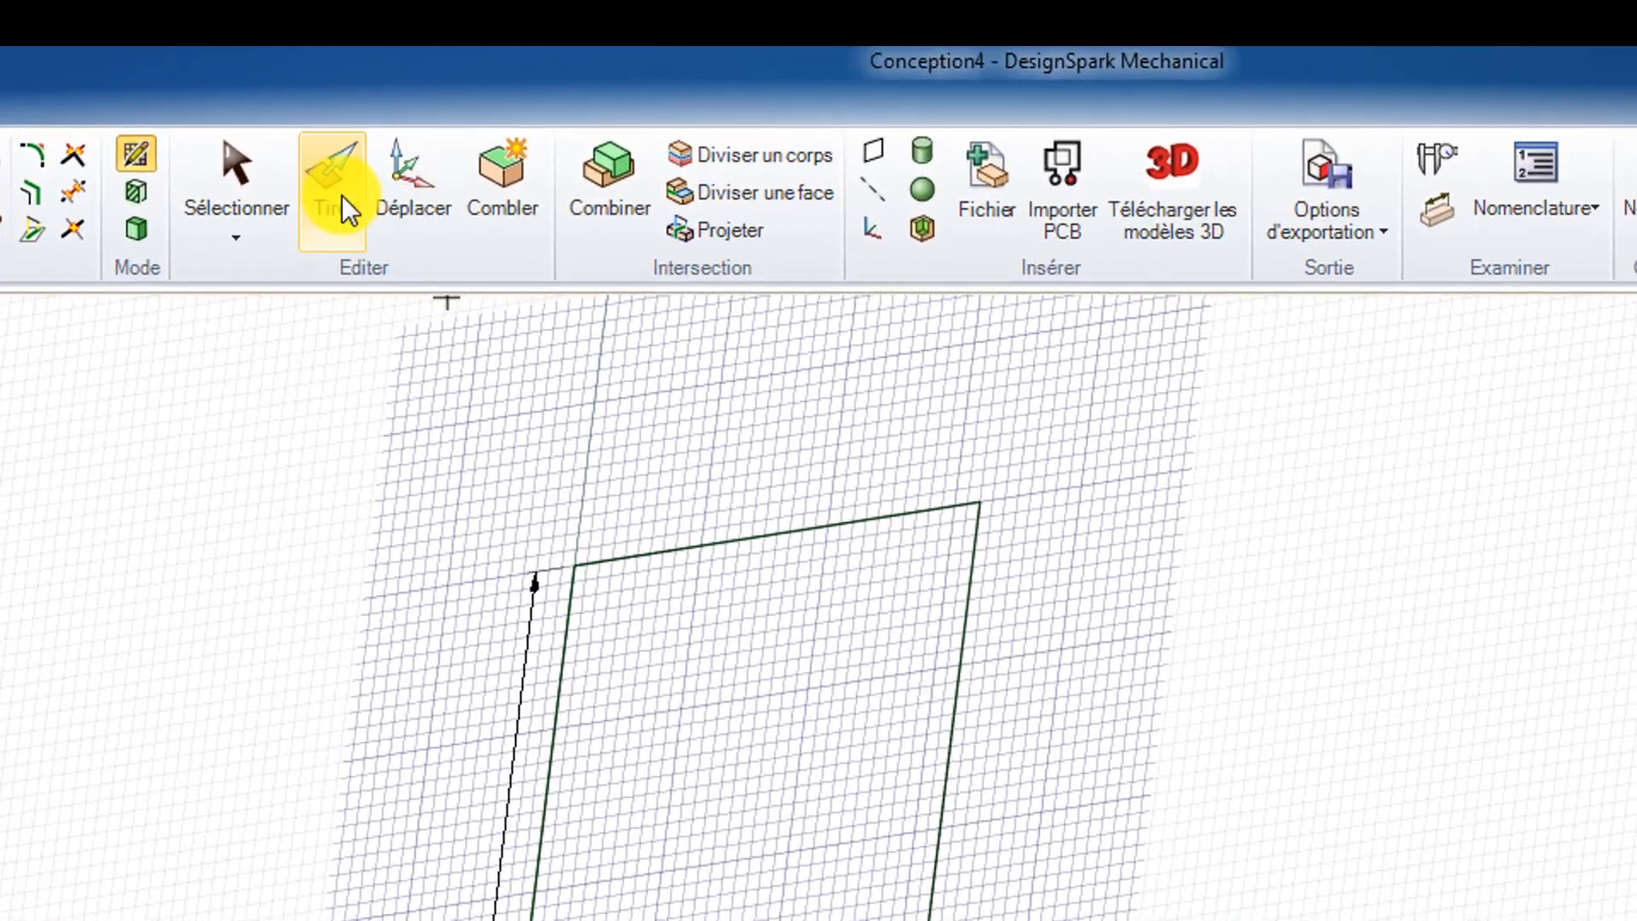
left_click(412, 119)
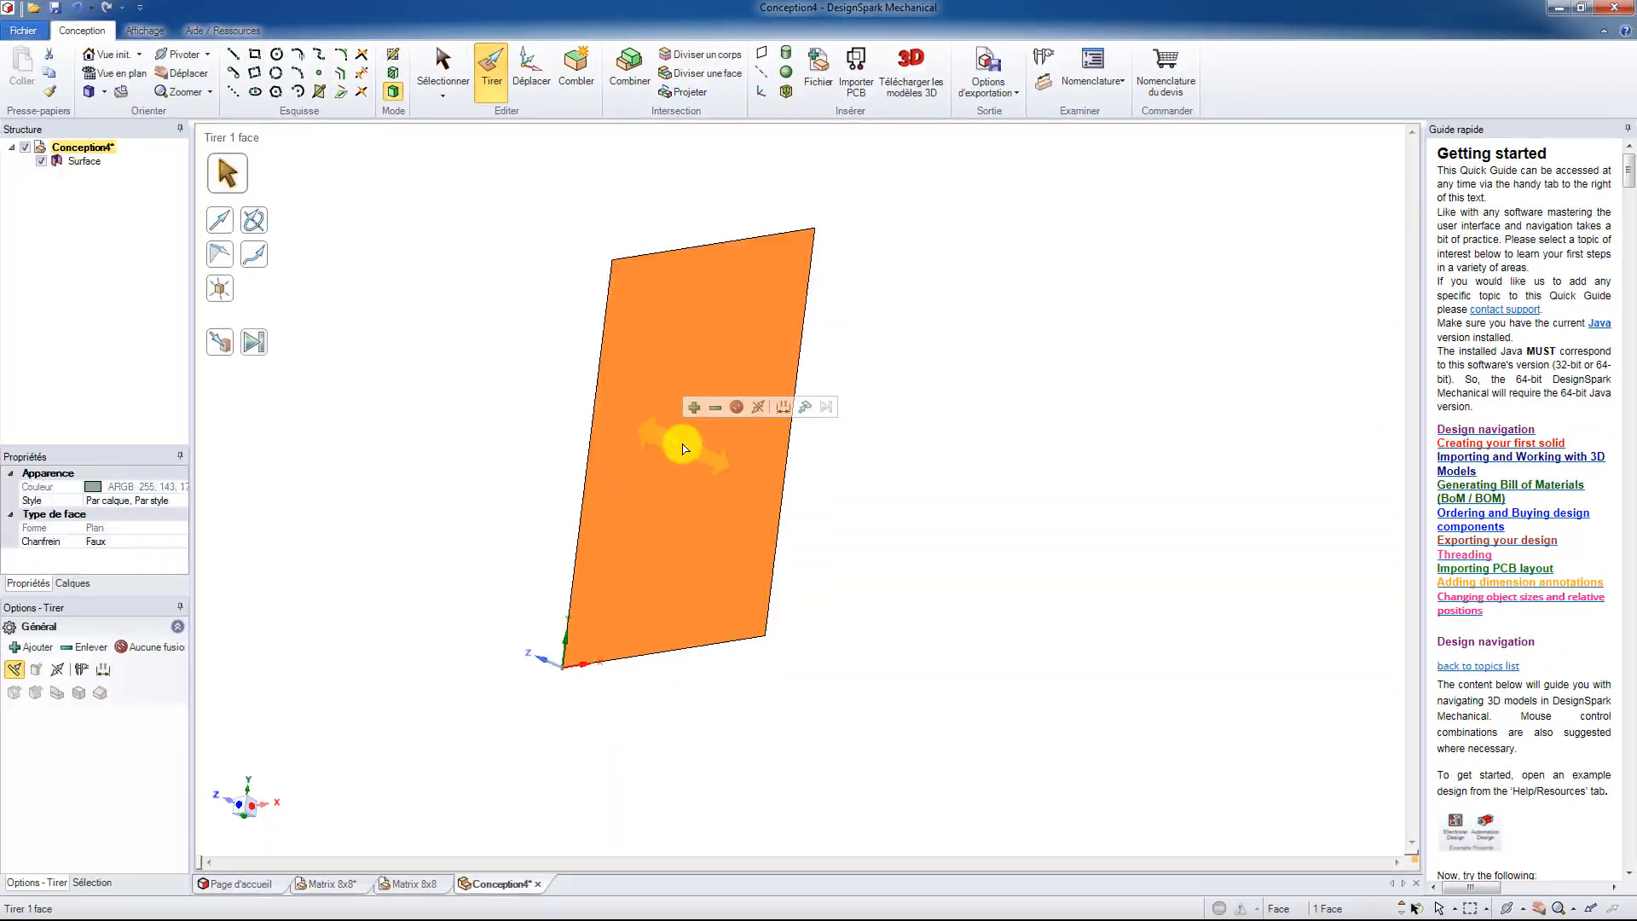
left_click(679, 447)
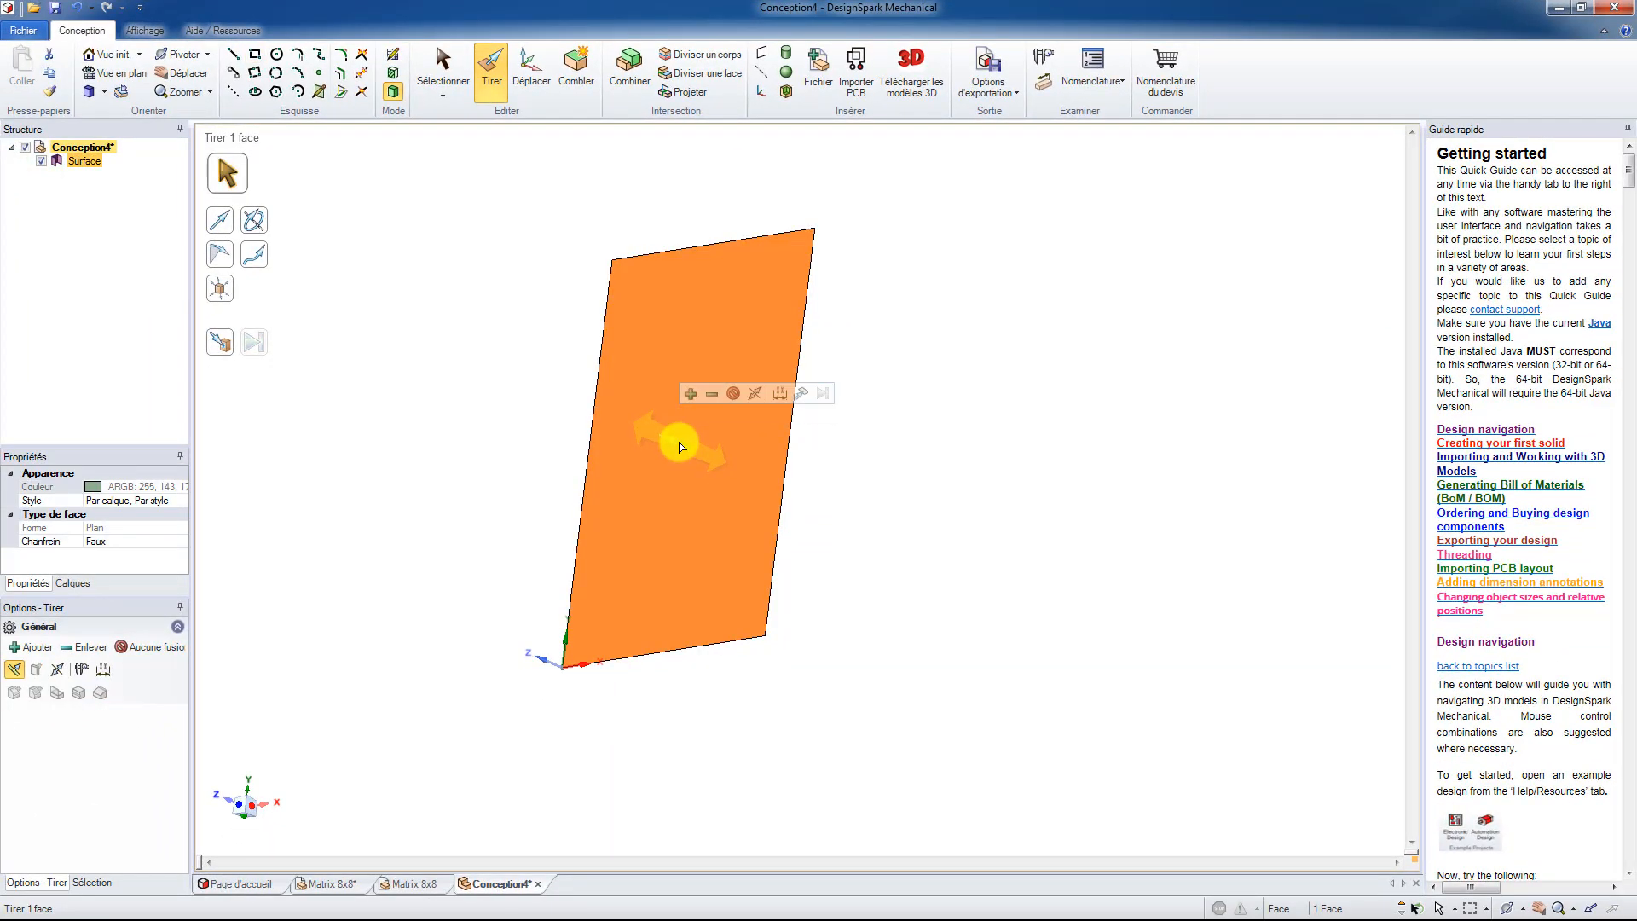
type("1")
key("Return")
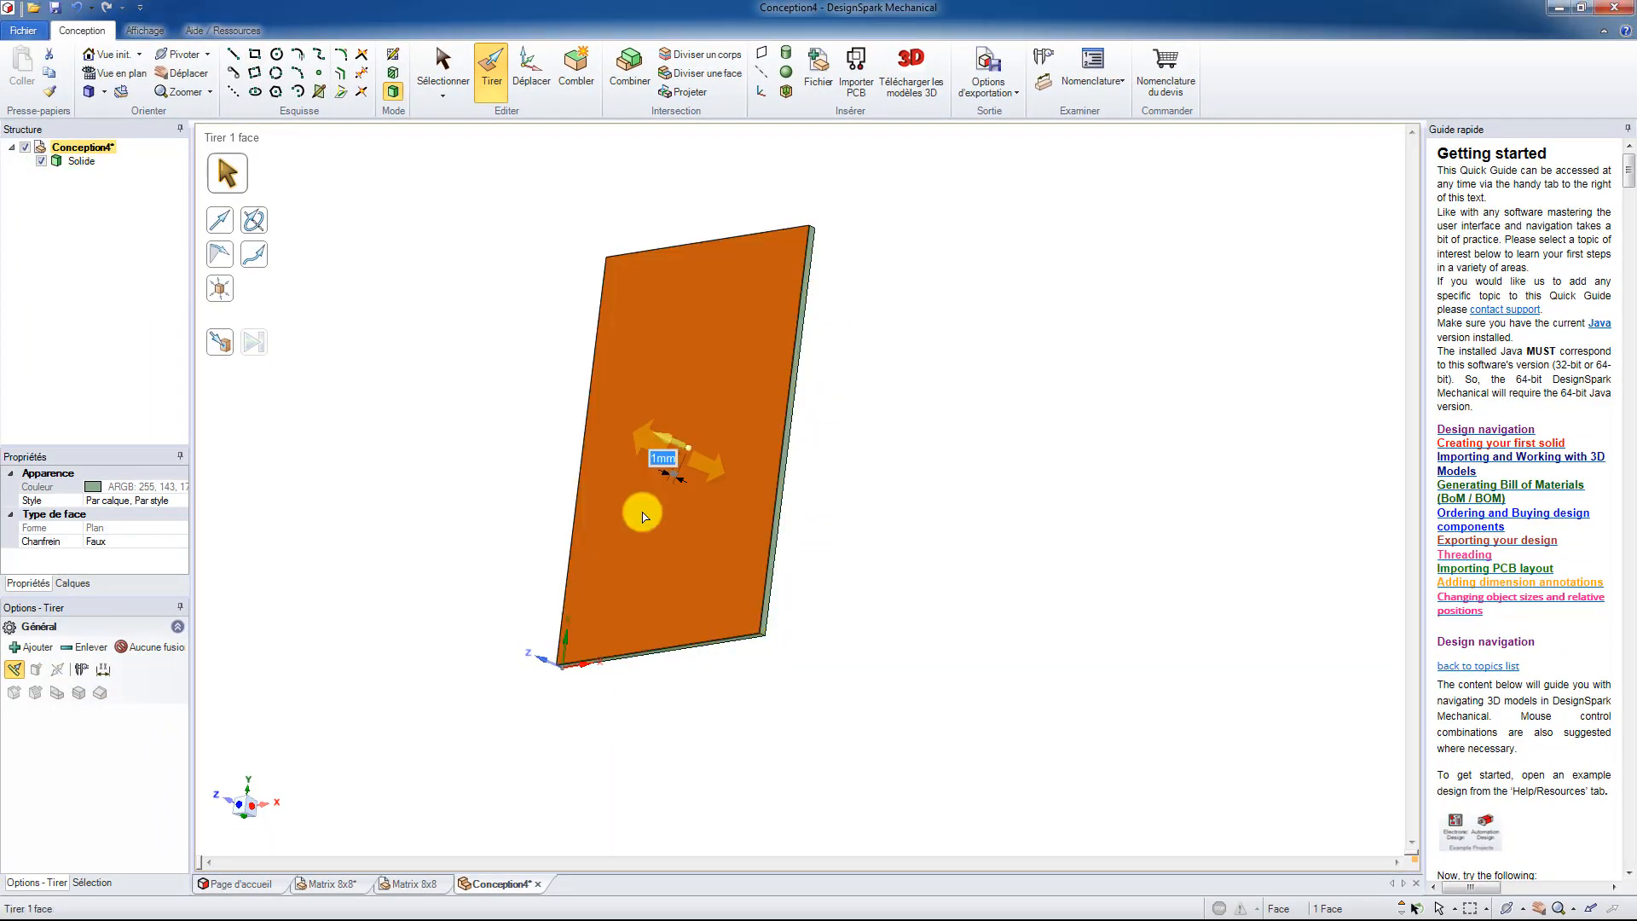
left_click(237, 807)
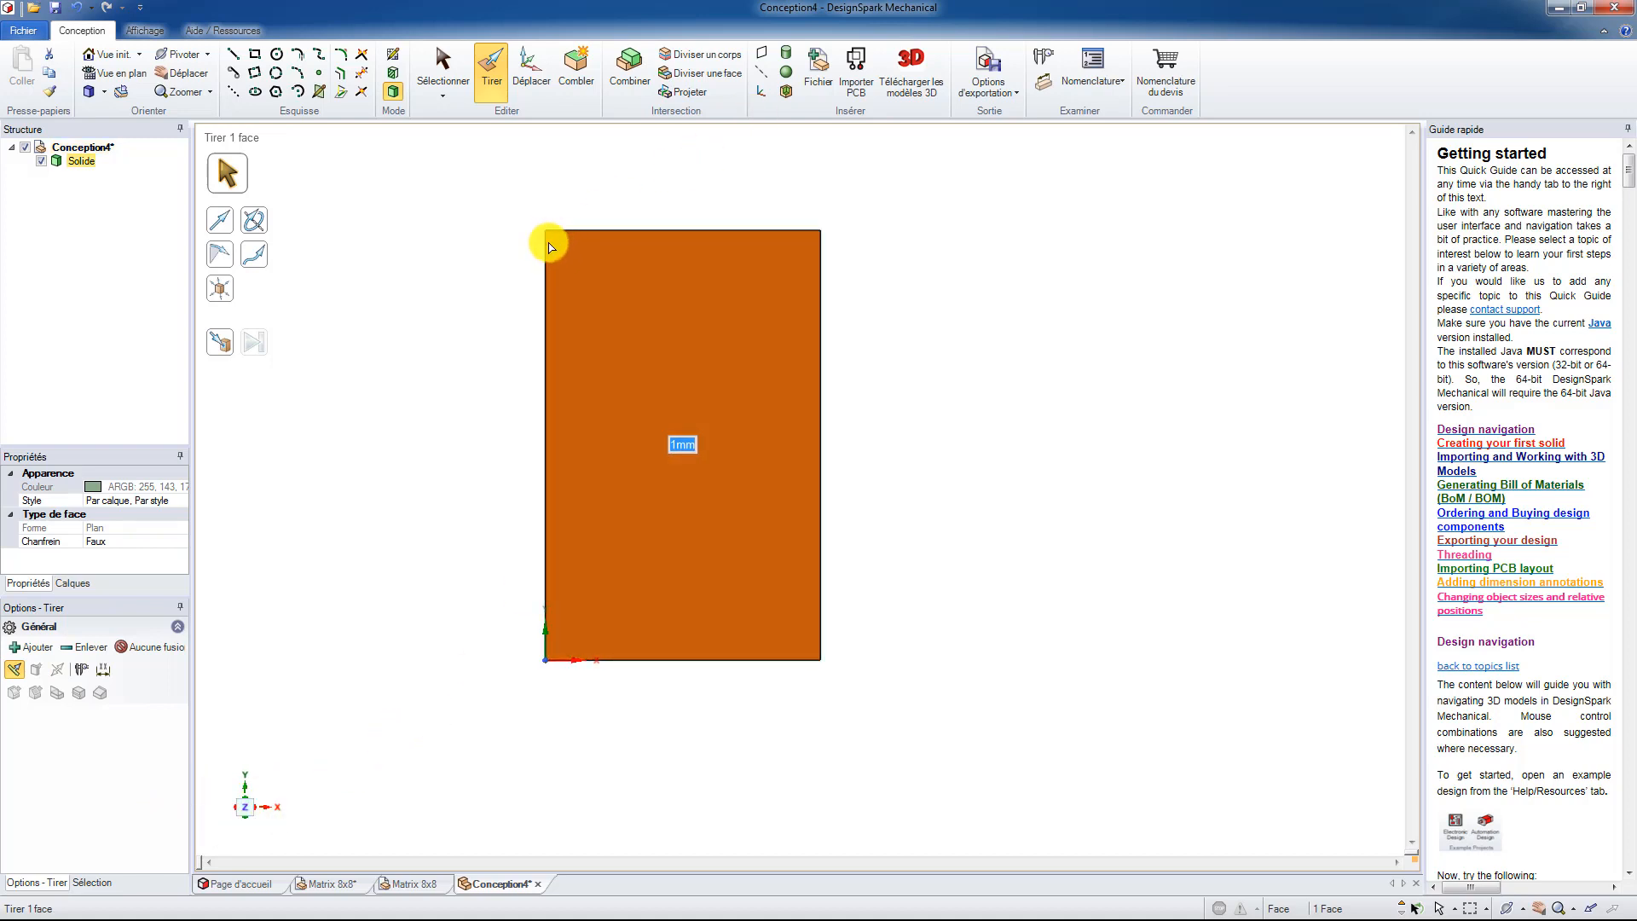
Check the mounting-hole diameter and edge distances in the dimensioned Matrix 8x8 document, viewed from the front.
left_click(415, 885)
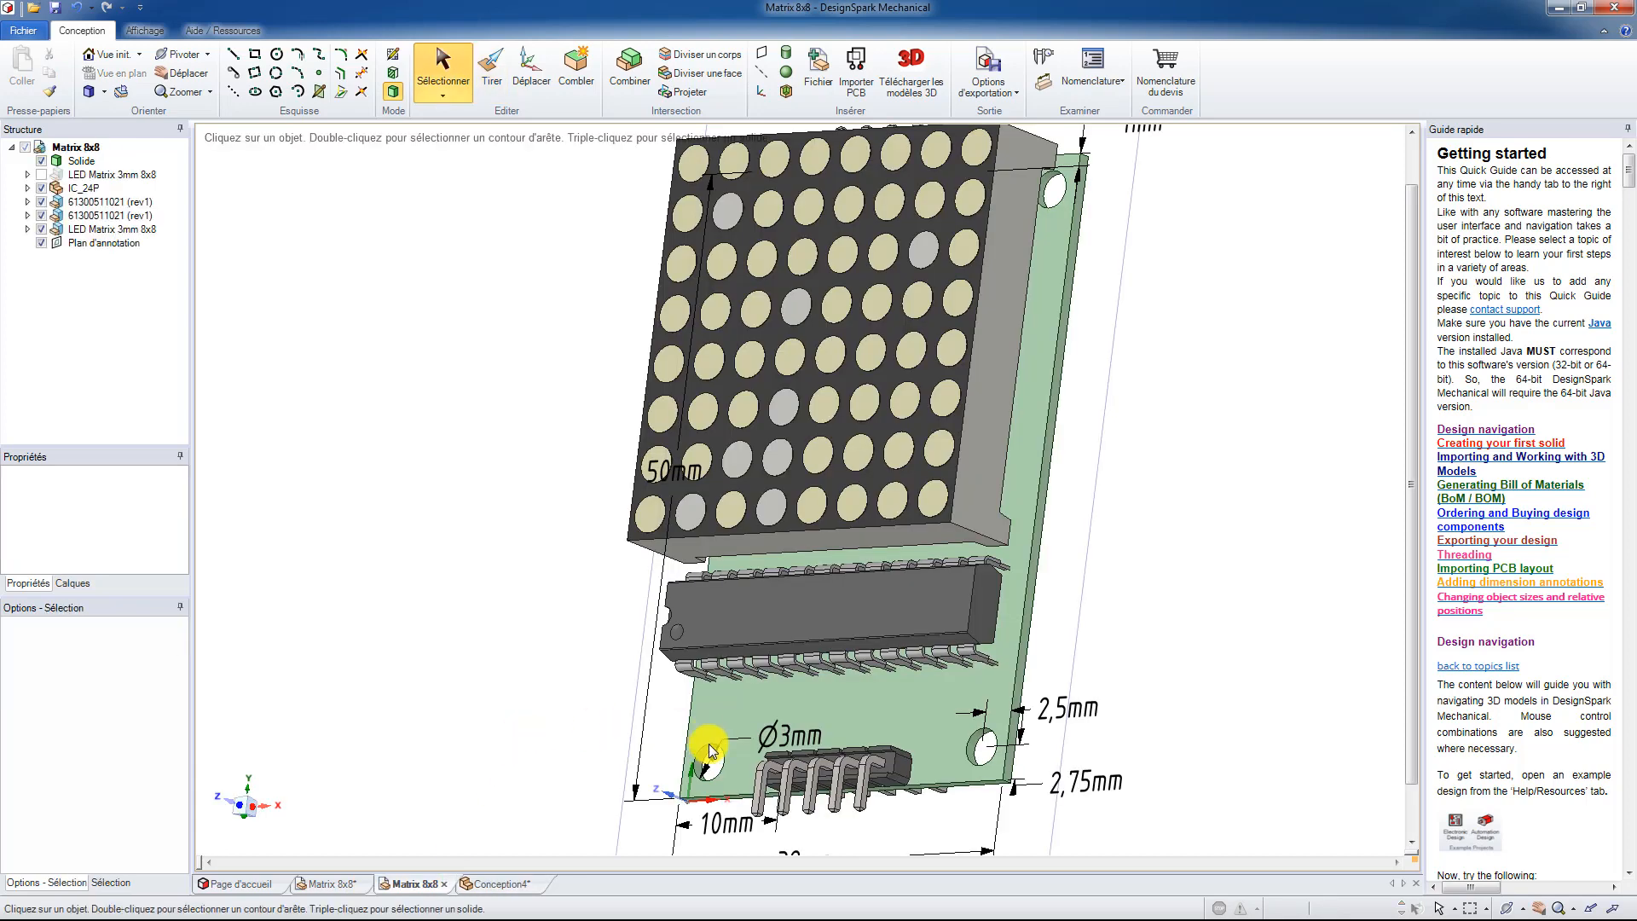
left_click(987, 778)
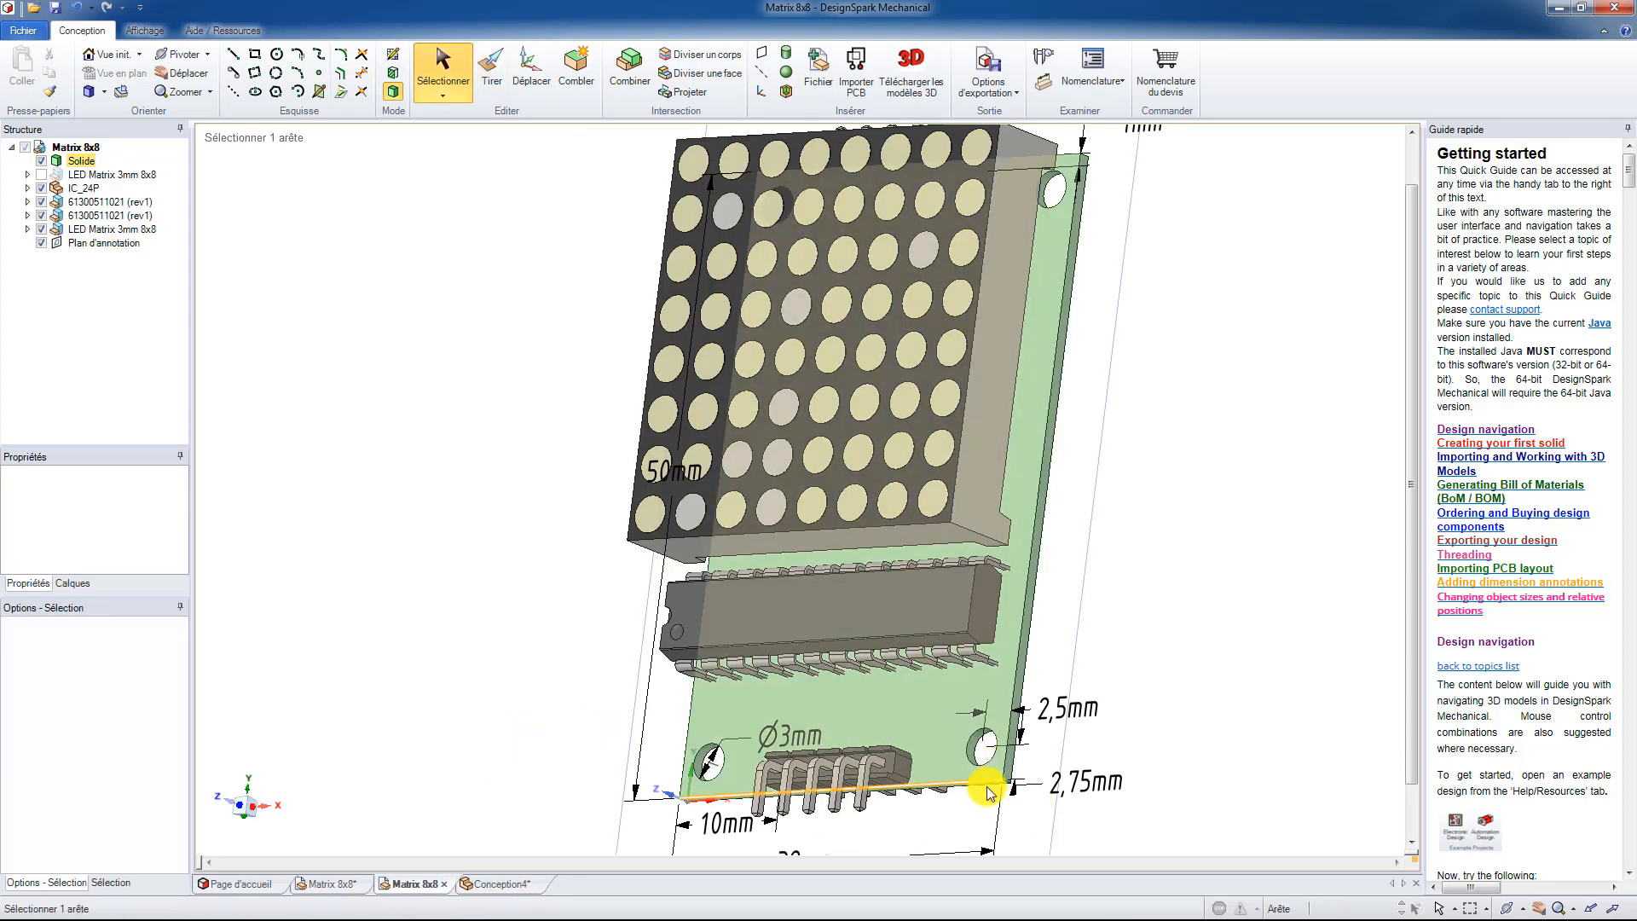
left_click(239, 832)
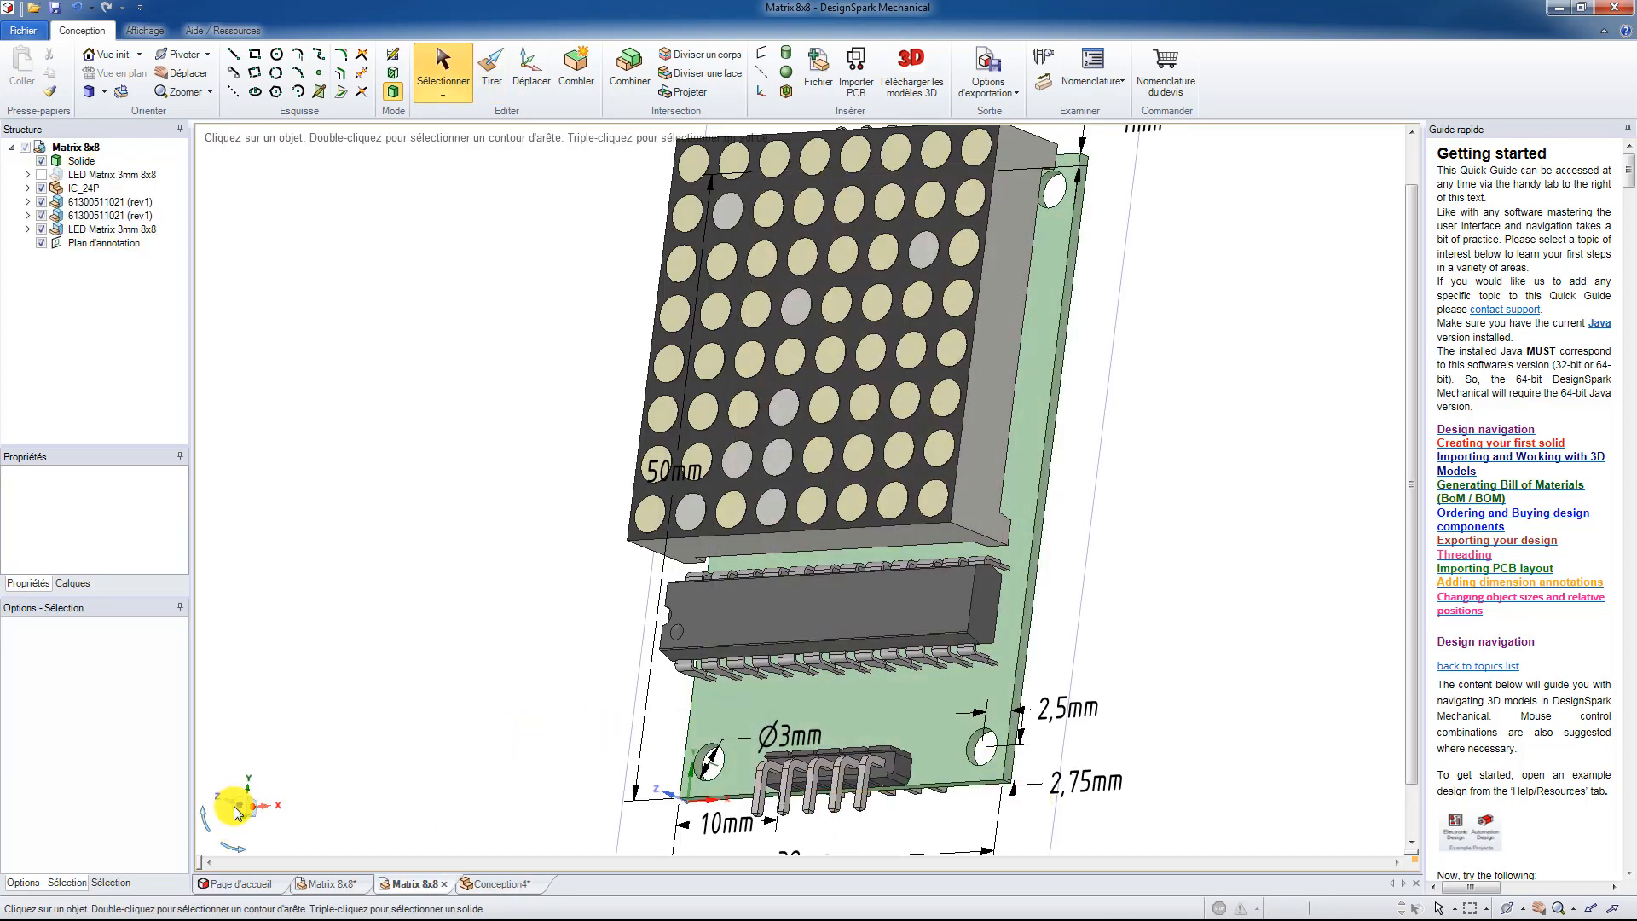
left_click(239, 810)
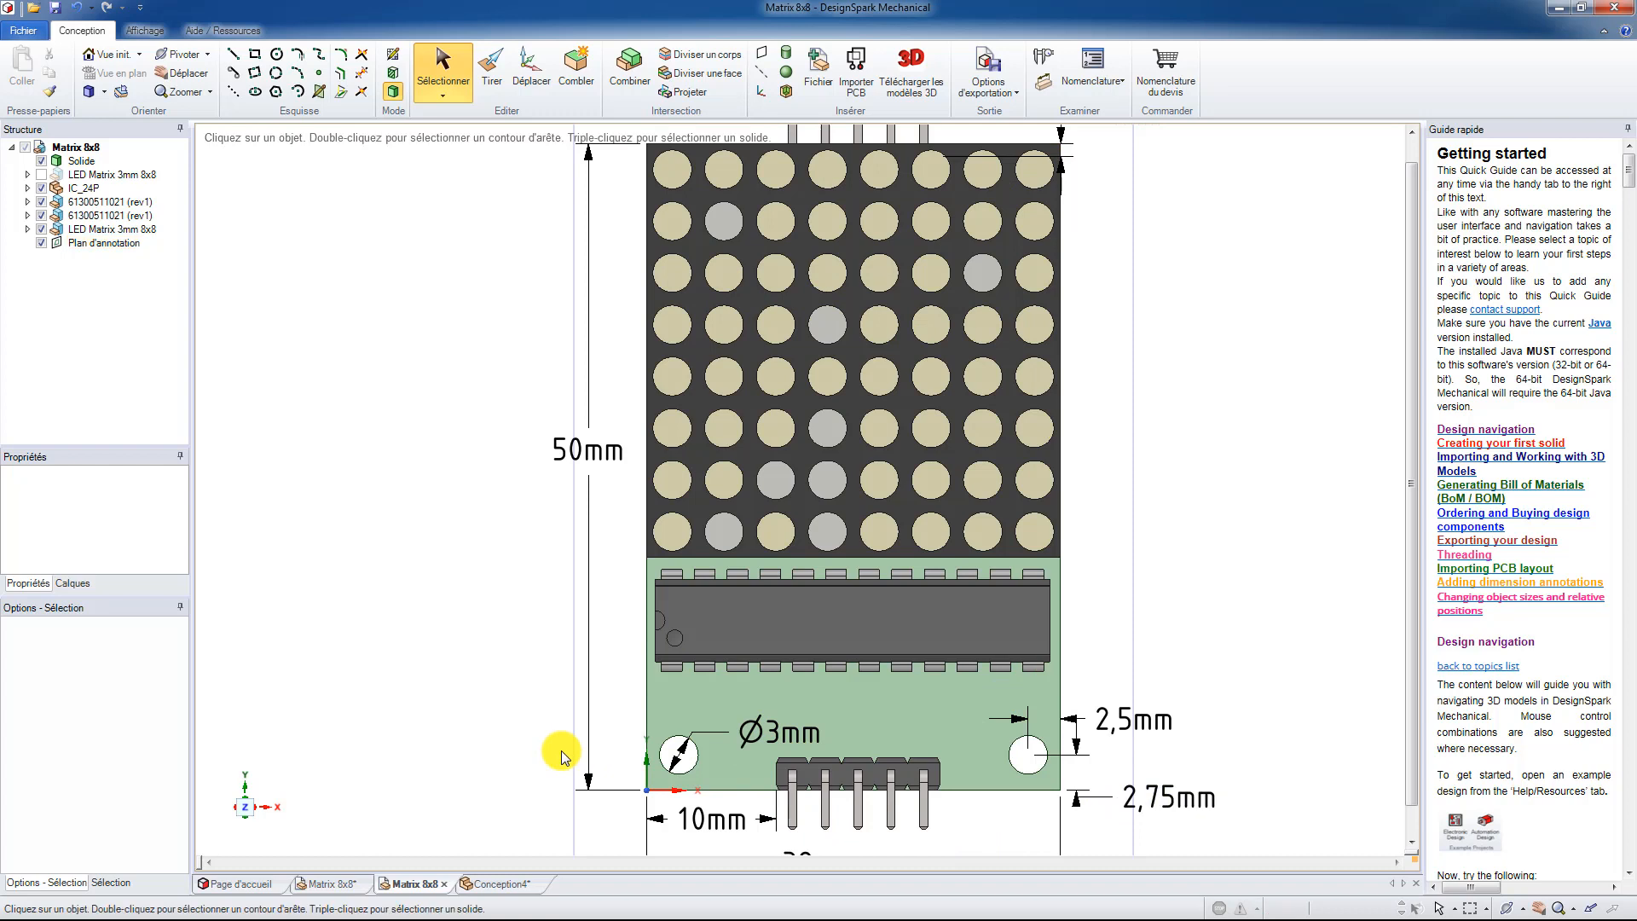
mouse_move(502, 887)
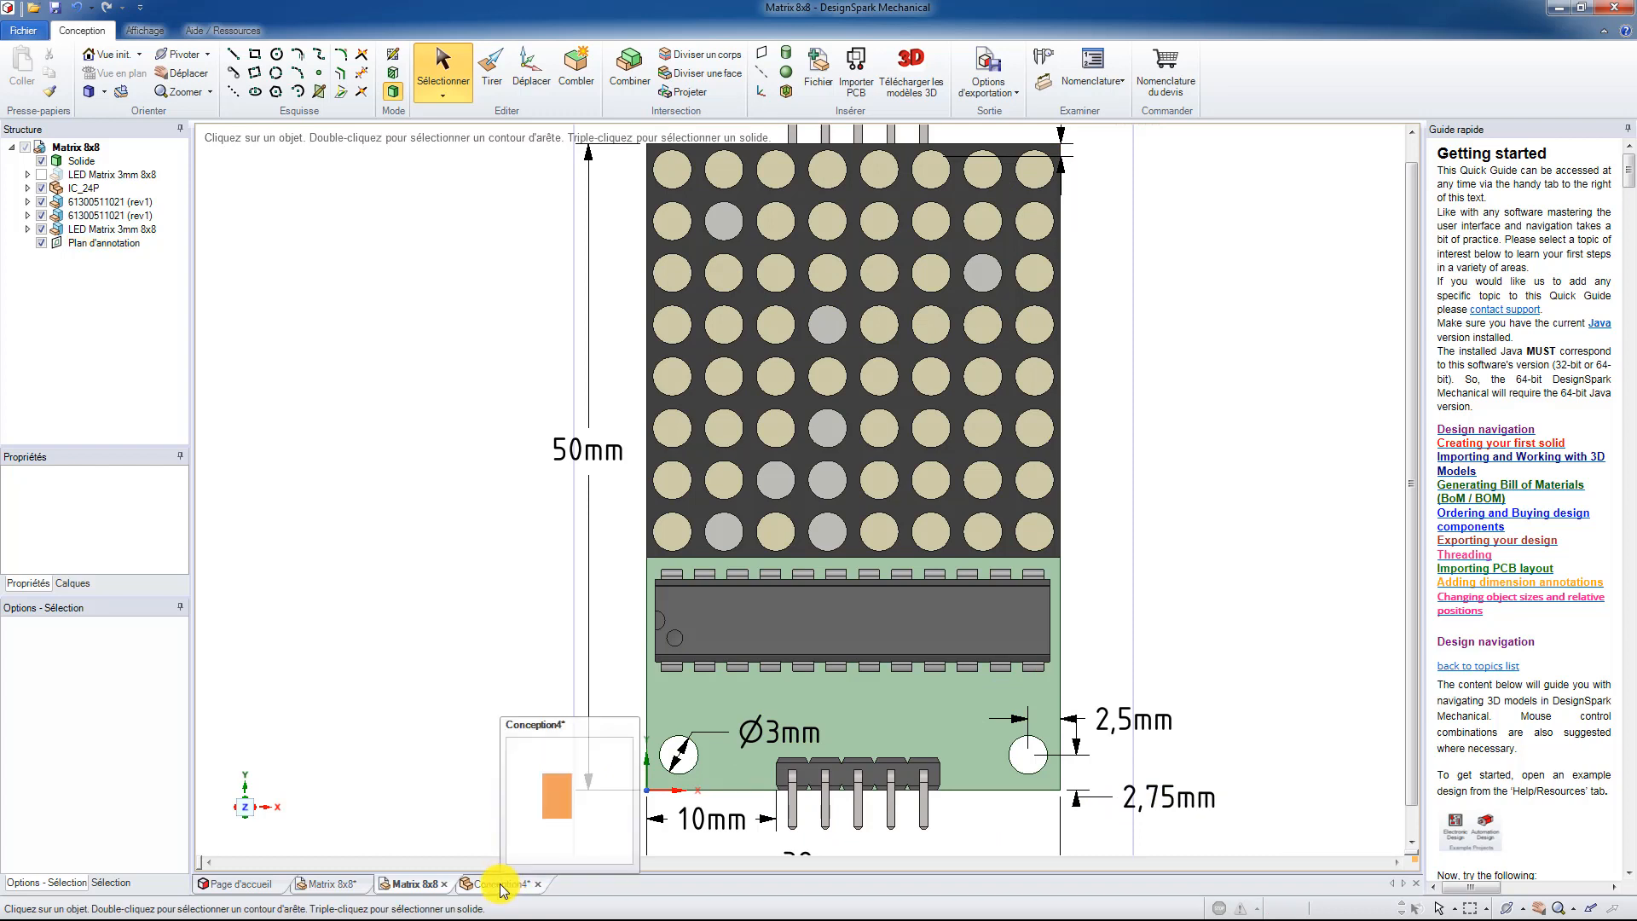
In the Conception4 document, sketch a 3 mm diameter circle centred on the board plate's lower-right front corner.
left_click(501, 885)
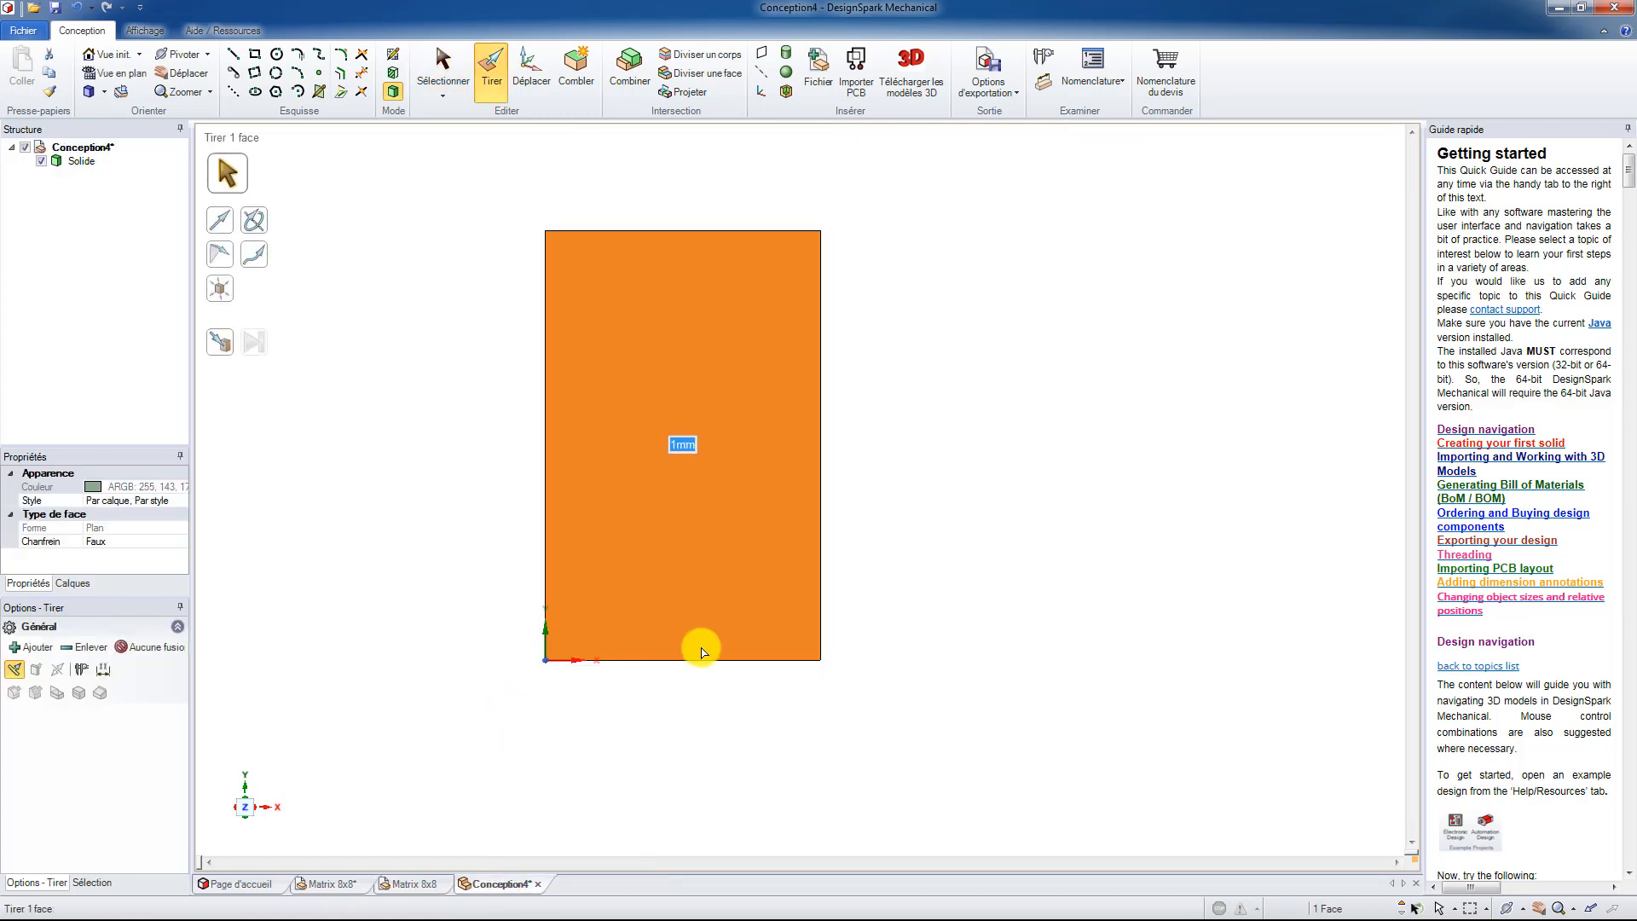
middle_click_drag(720, 668, 717, 637)
left_click(276, 53)
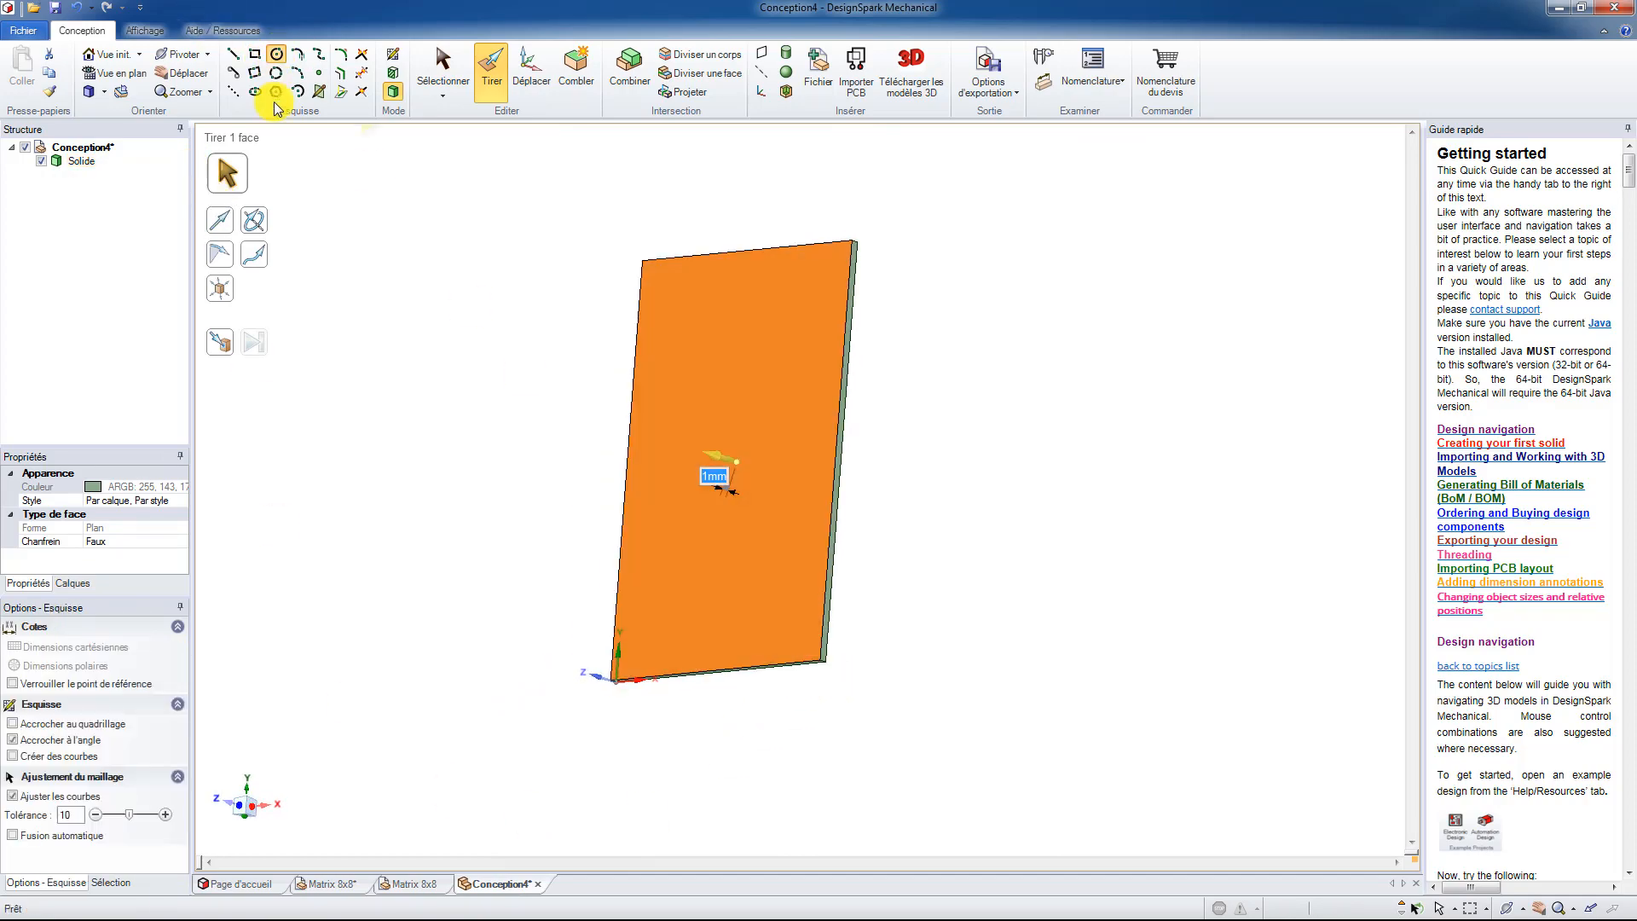
scroll(807, 663, "down", 2)
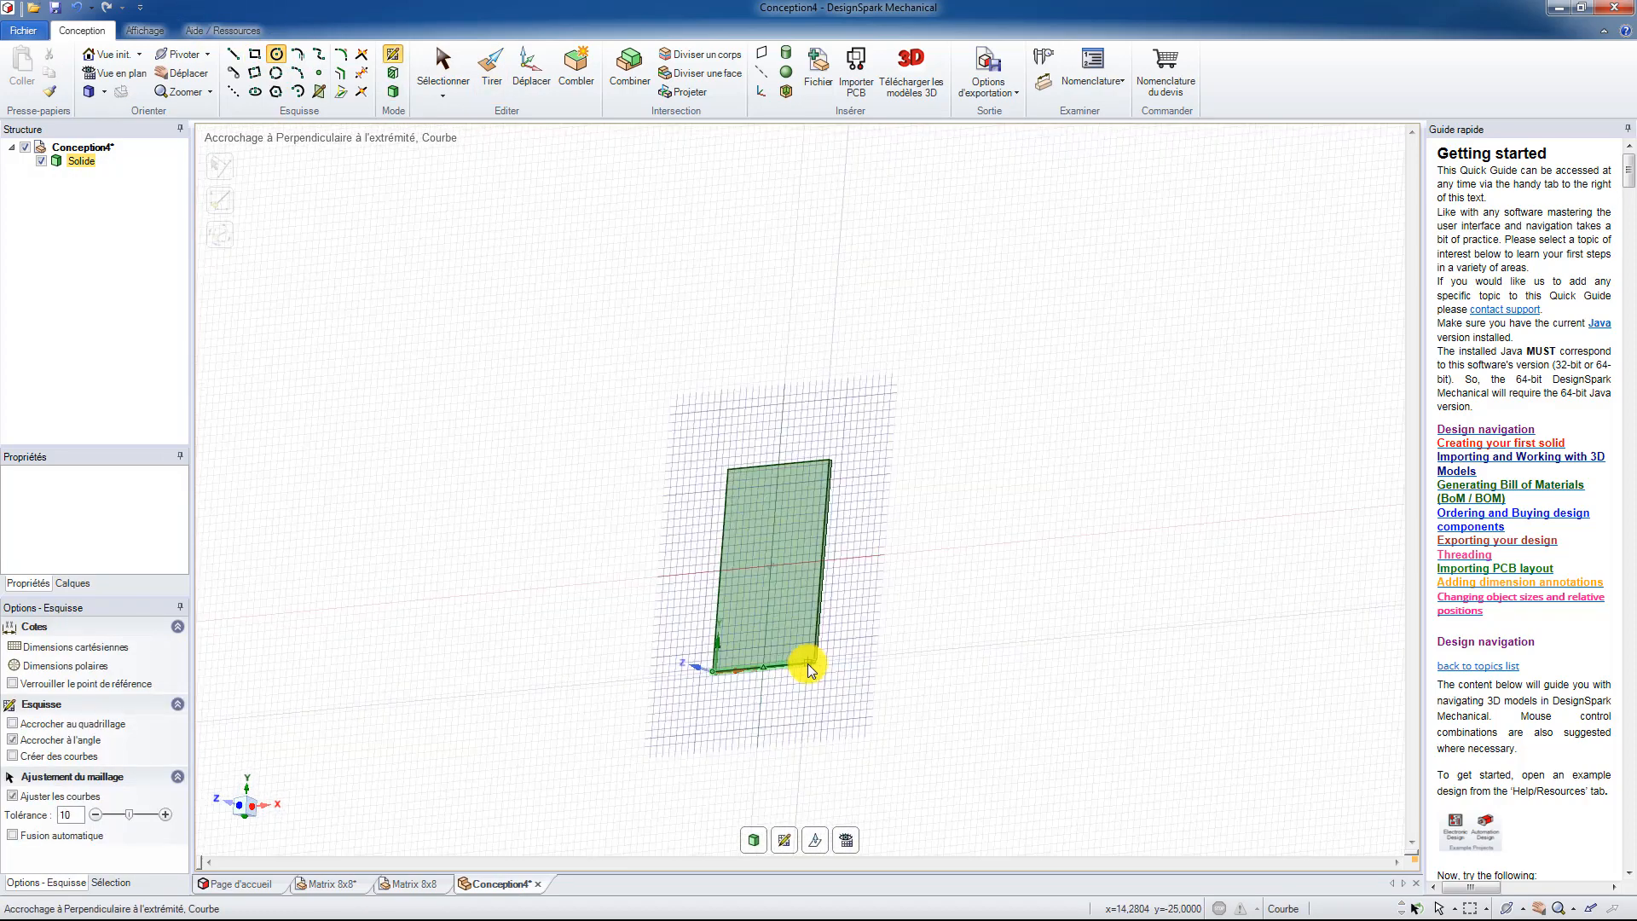
scroll(807, 663, "up", 5)
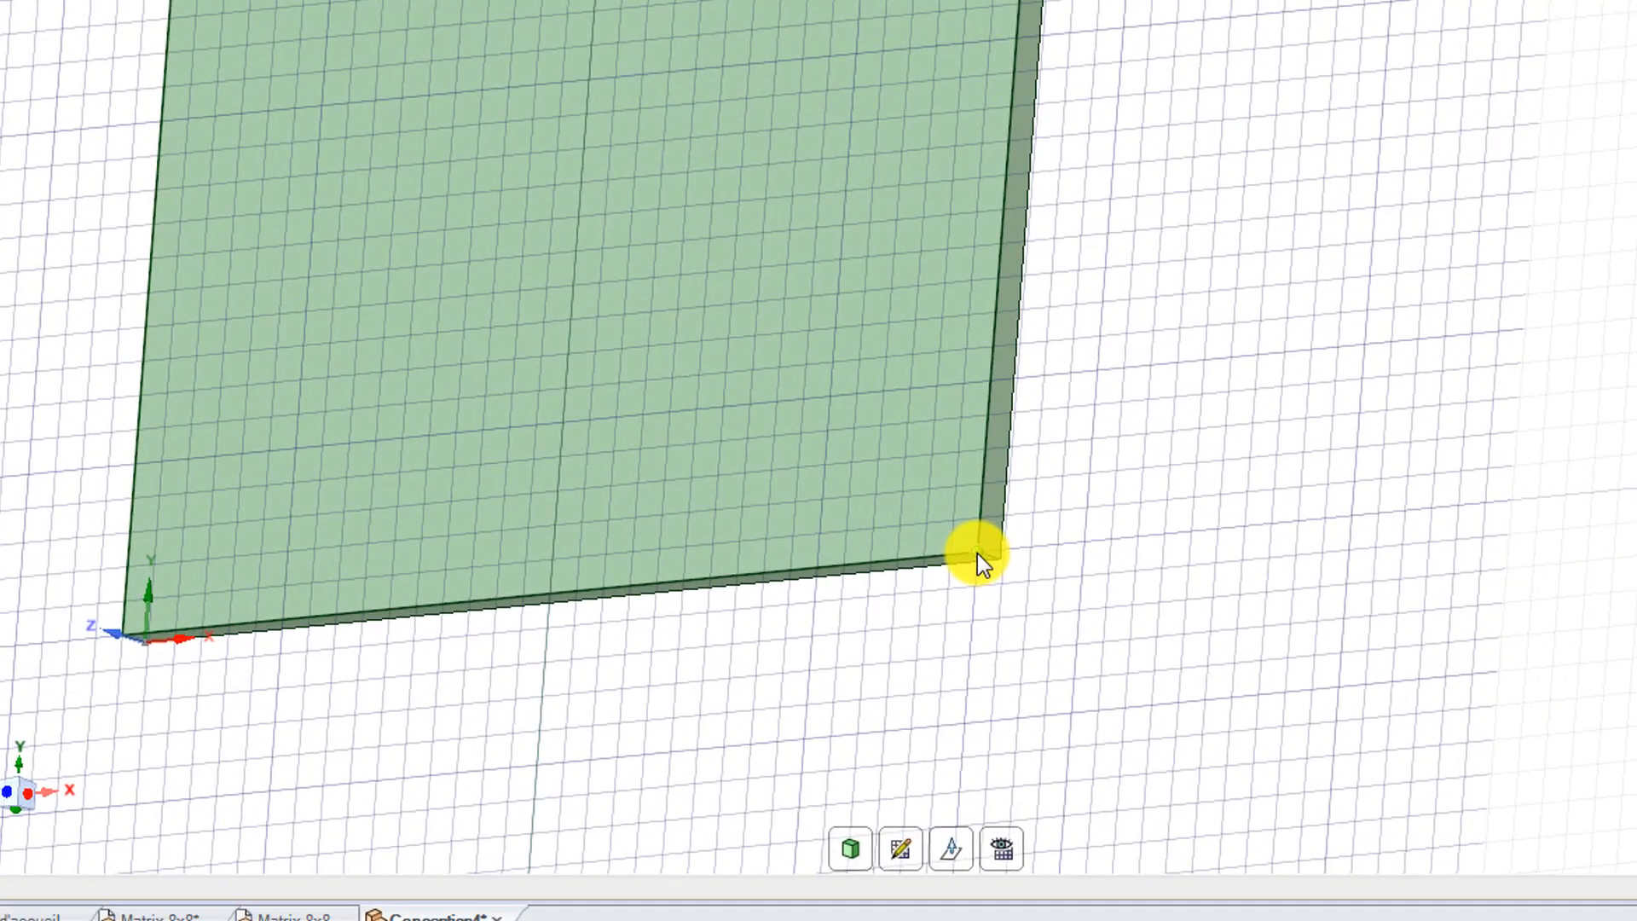
left_click(849, 652)
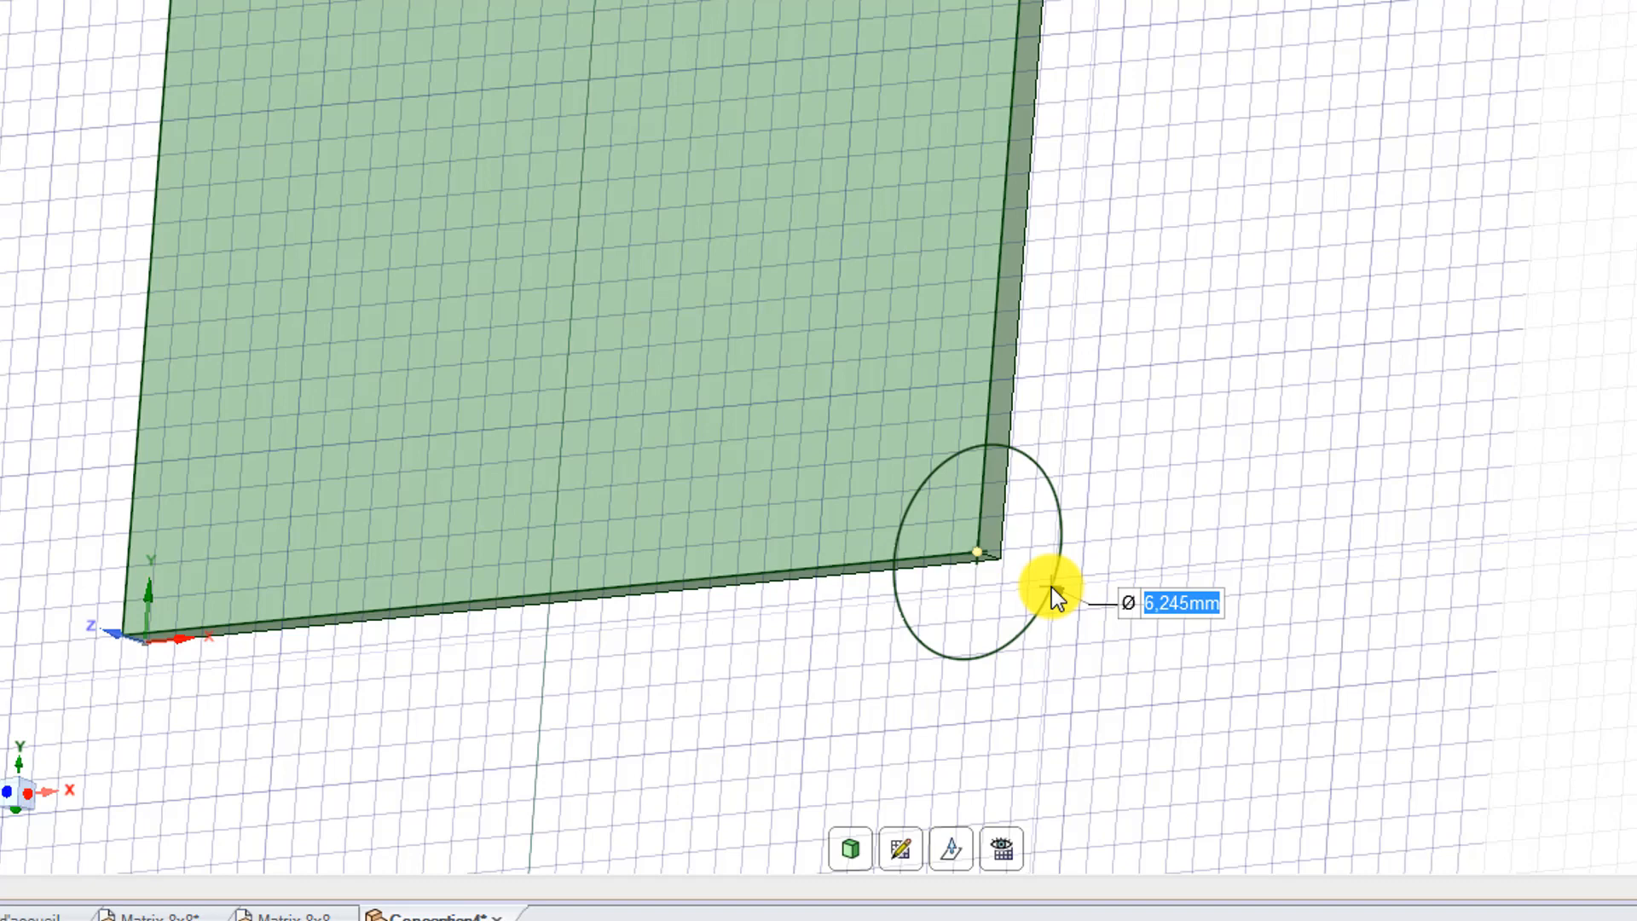
type("3")
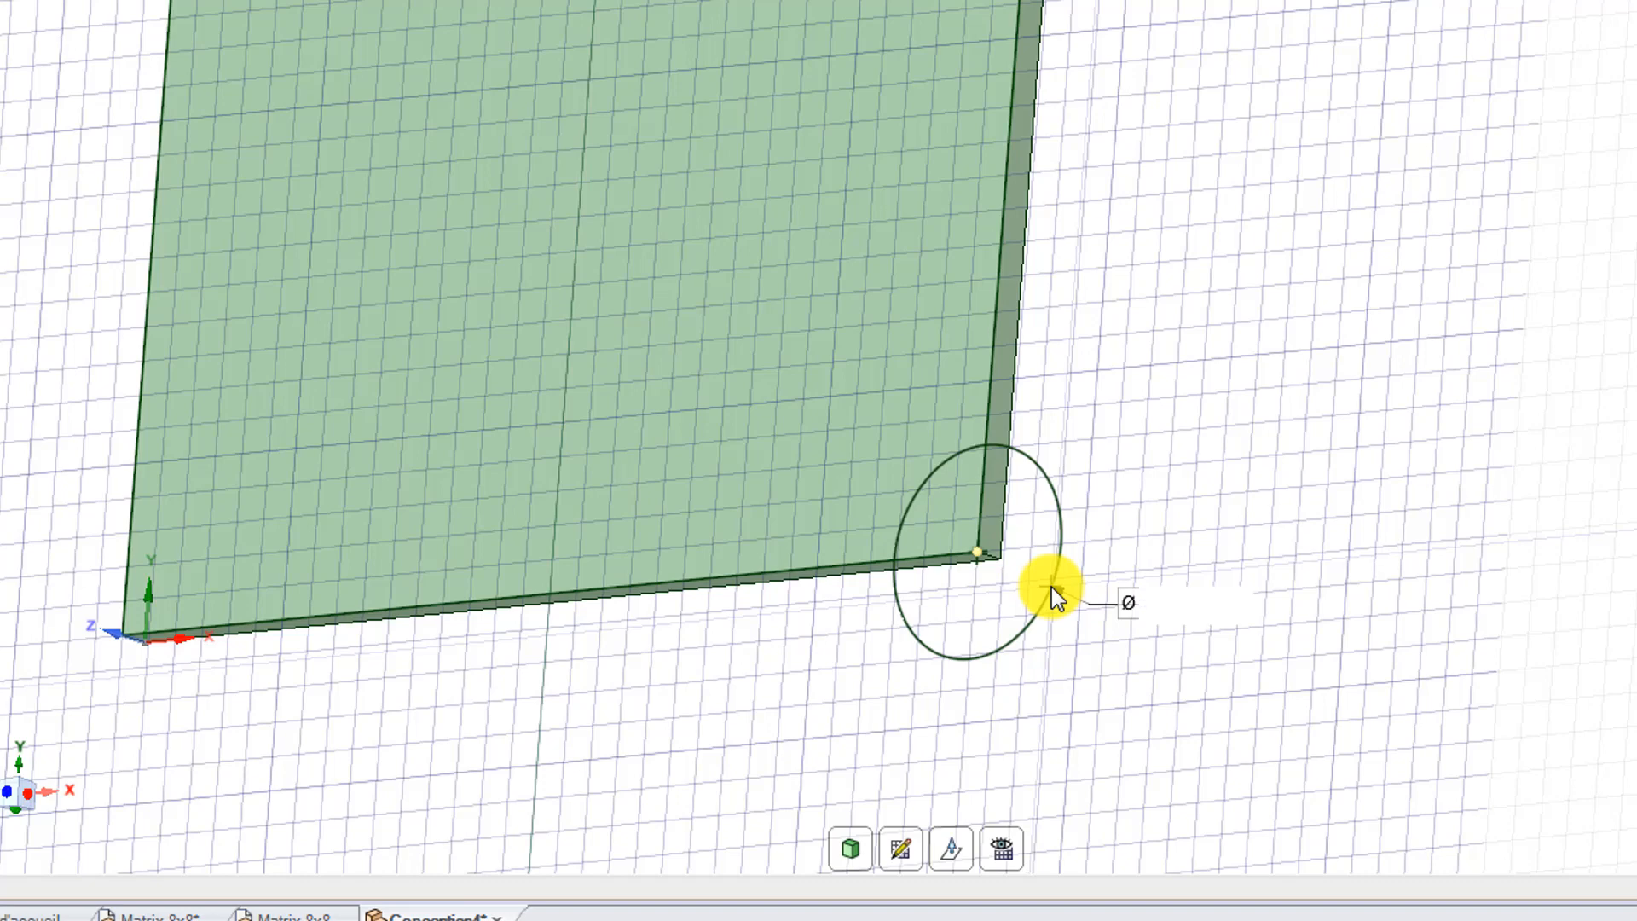
key("Return")
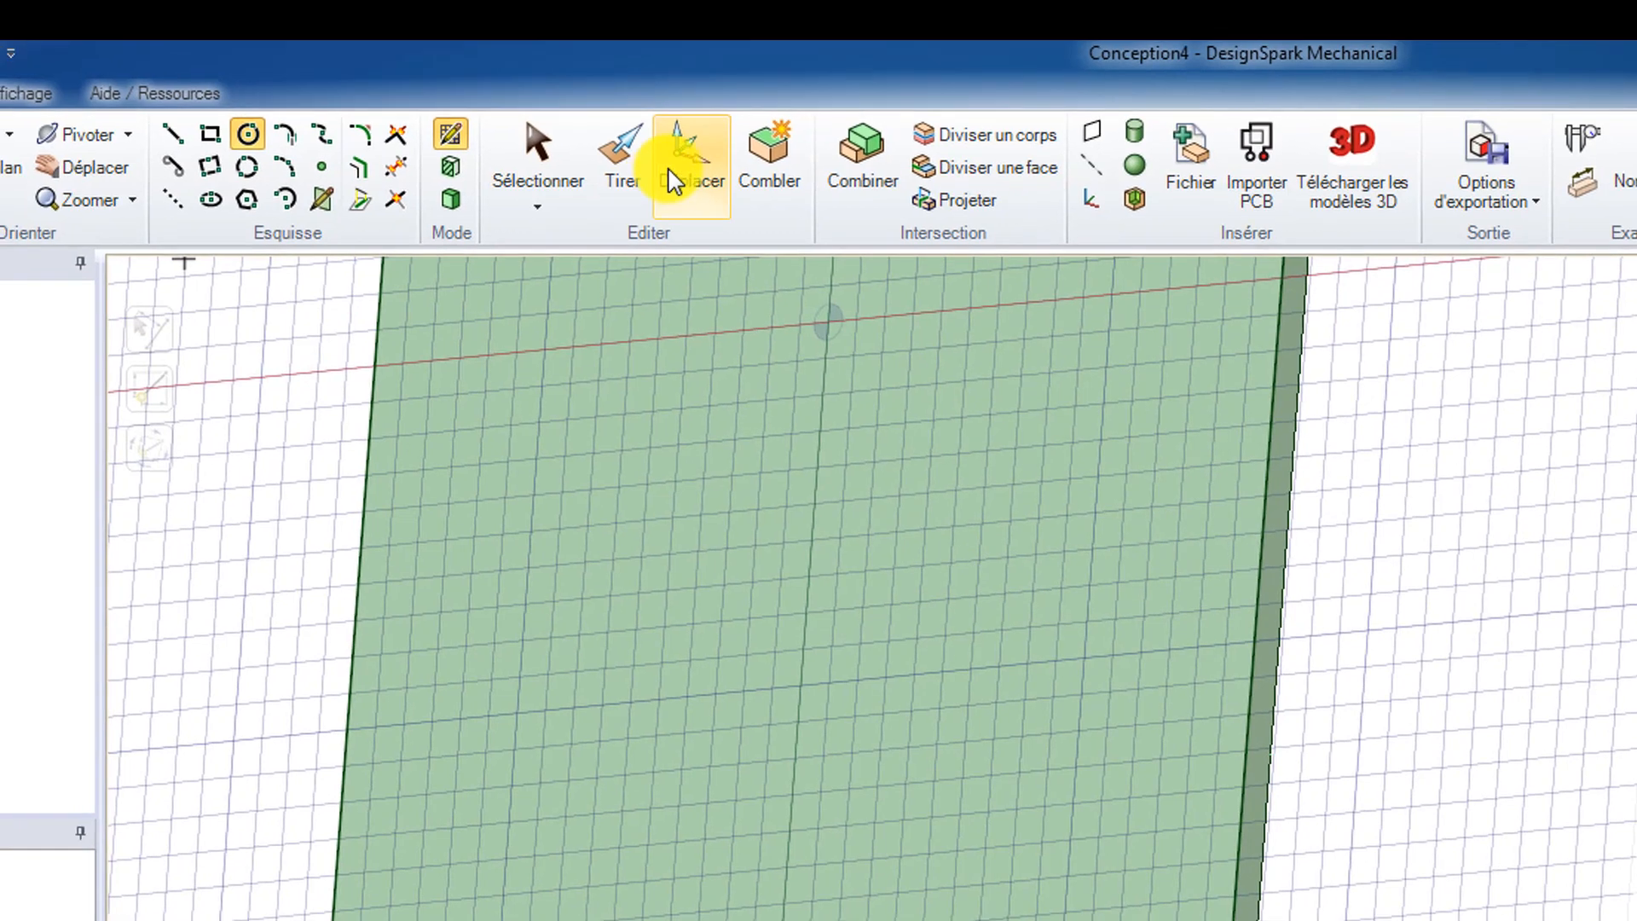
Move the circle 2.5 mm inward along the plate's bottom edge.
left_click(672, 174)
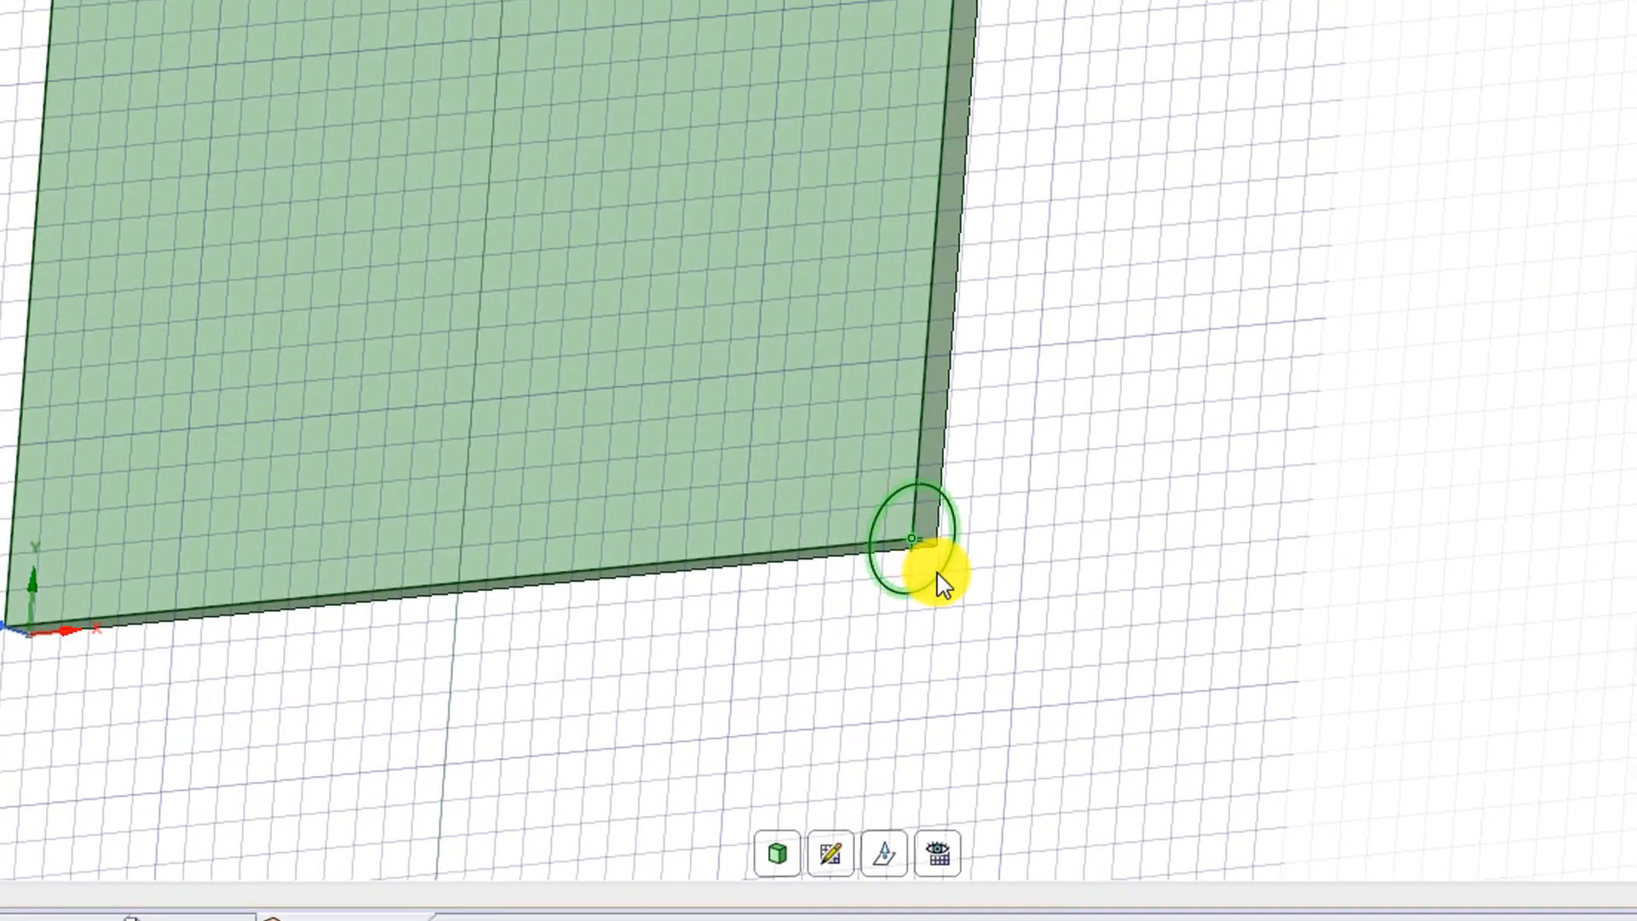
left_click(914, 553)
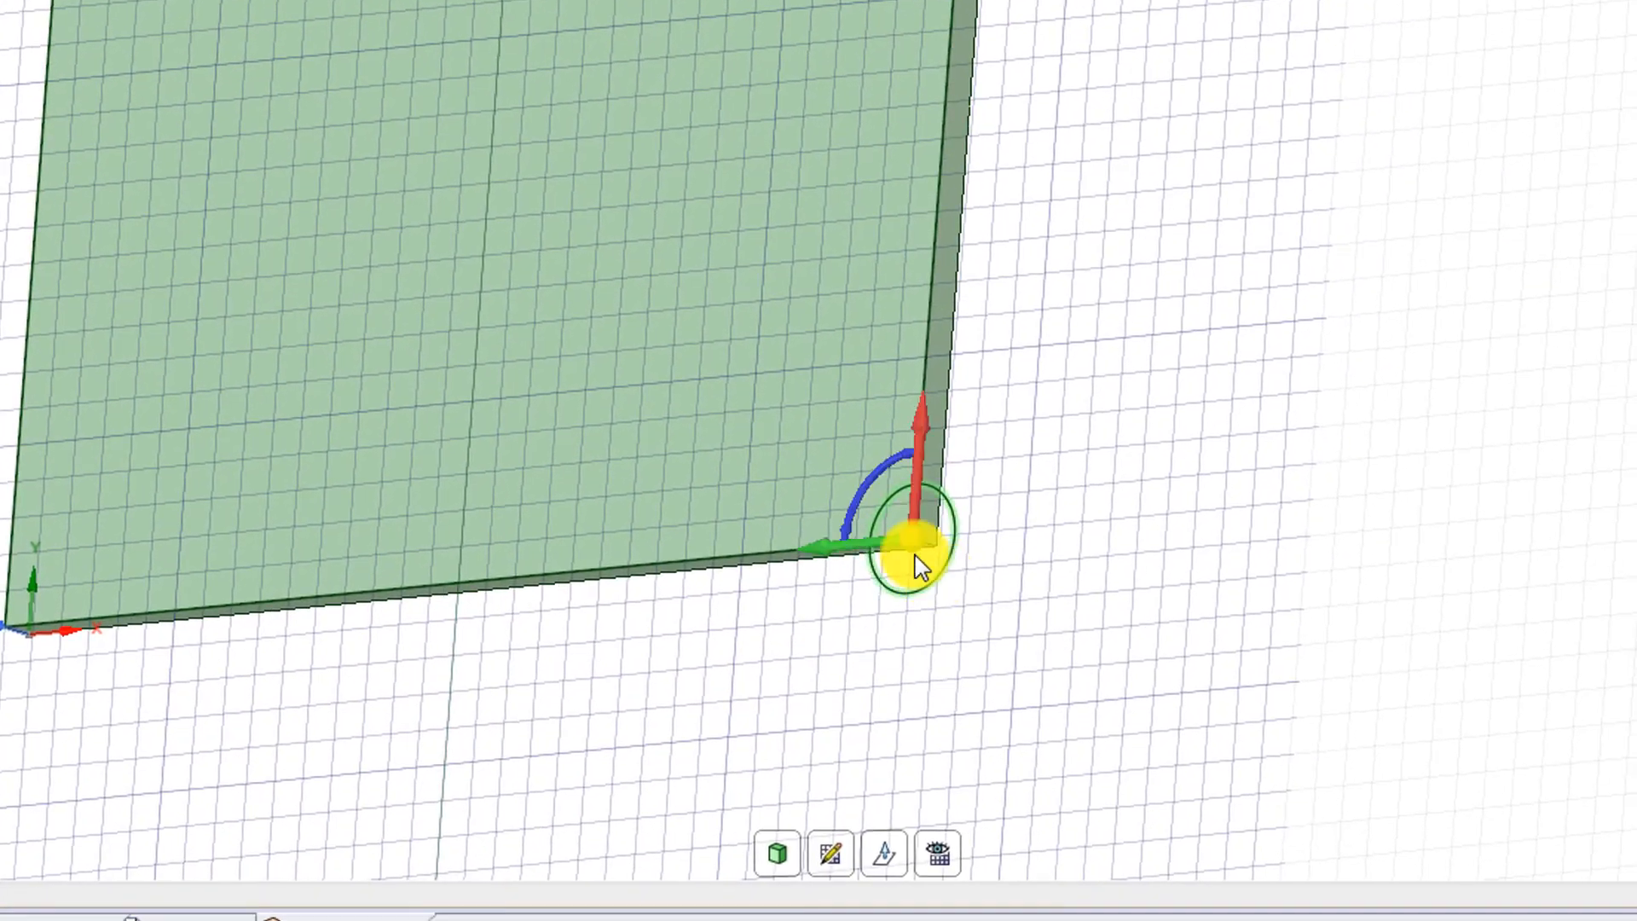
left_click(828, 553)
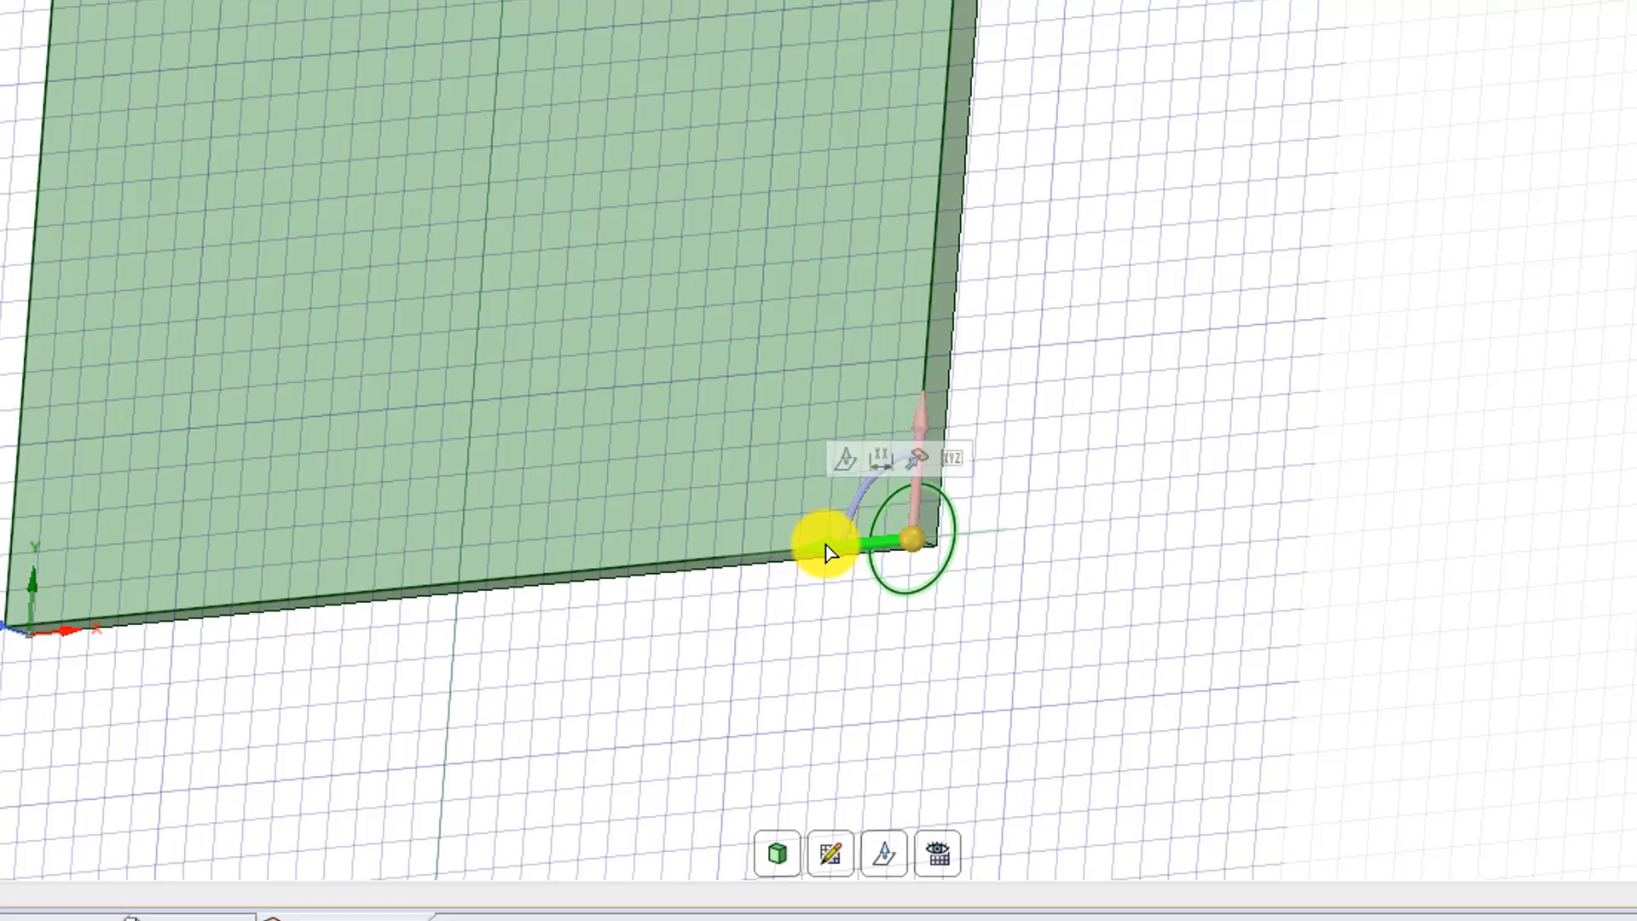
mouse_move(828, 553)
left_mouse_down()
mouse_move(785, 555)
mouse_move(812, 553)
left_mouse_up()
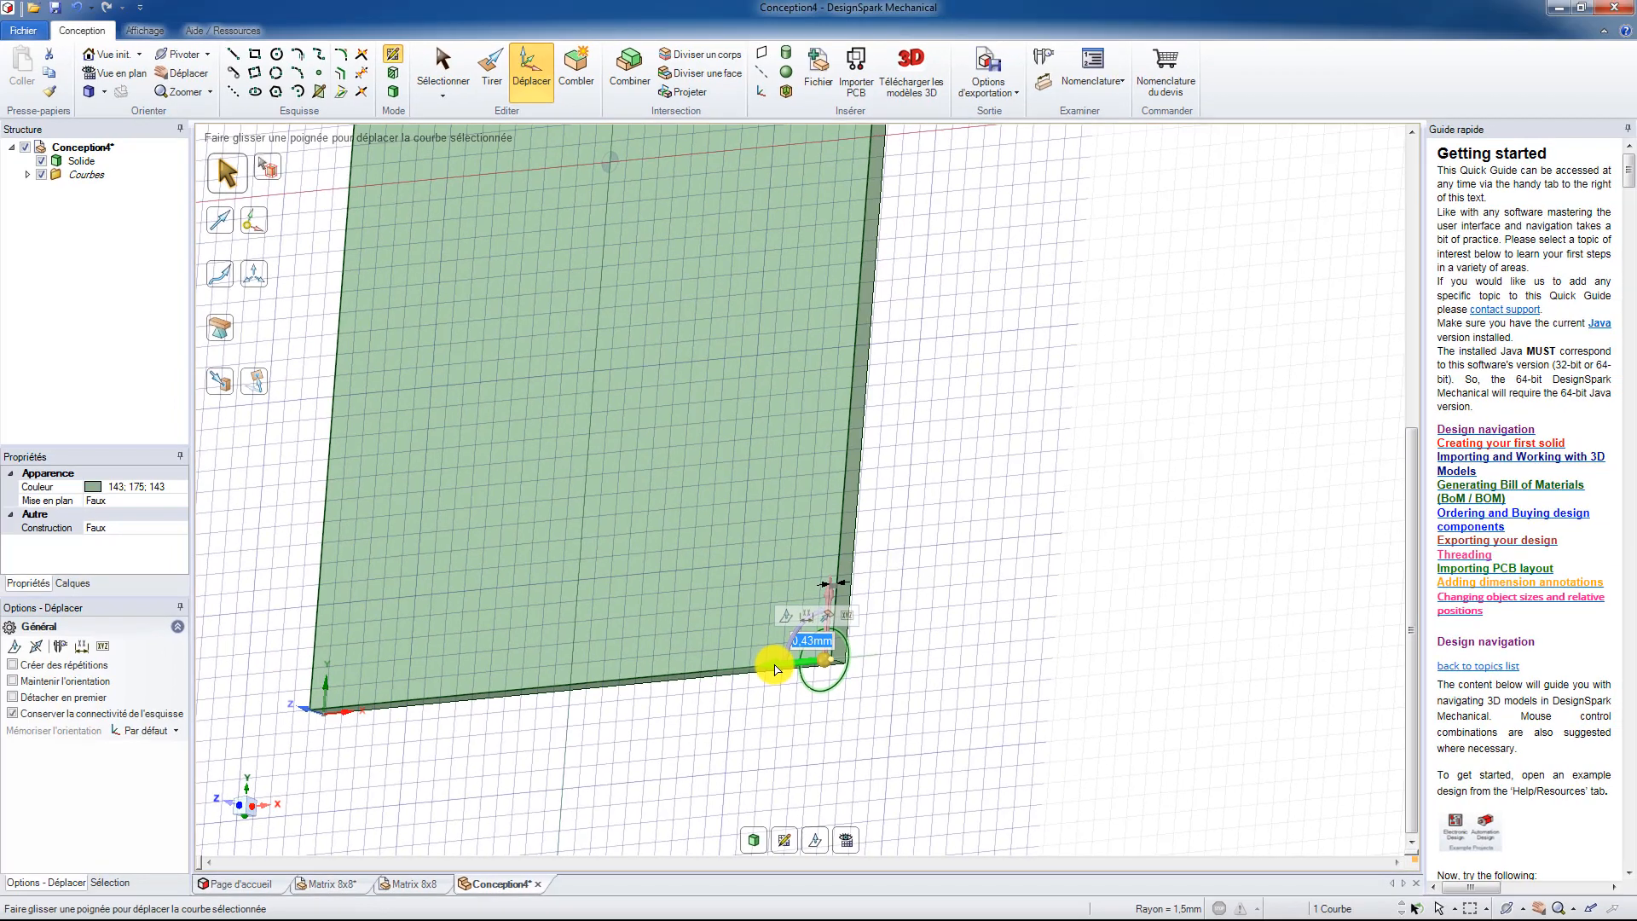
type("2")
key("Return")
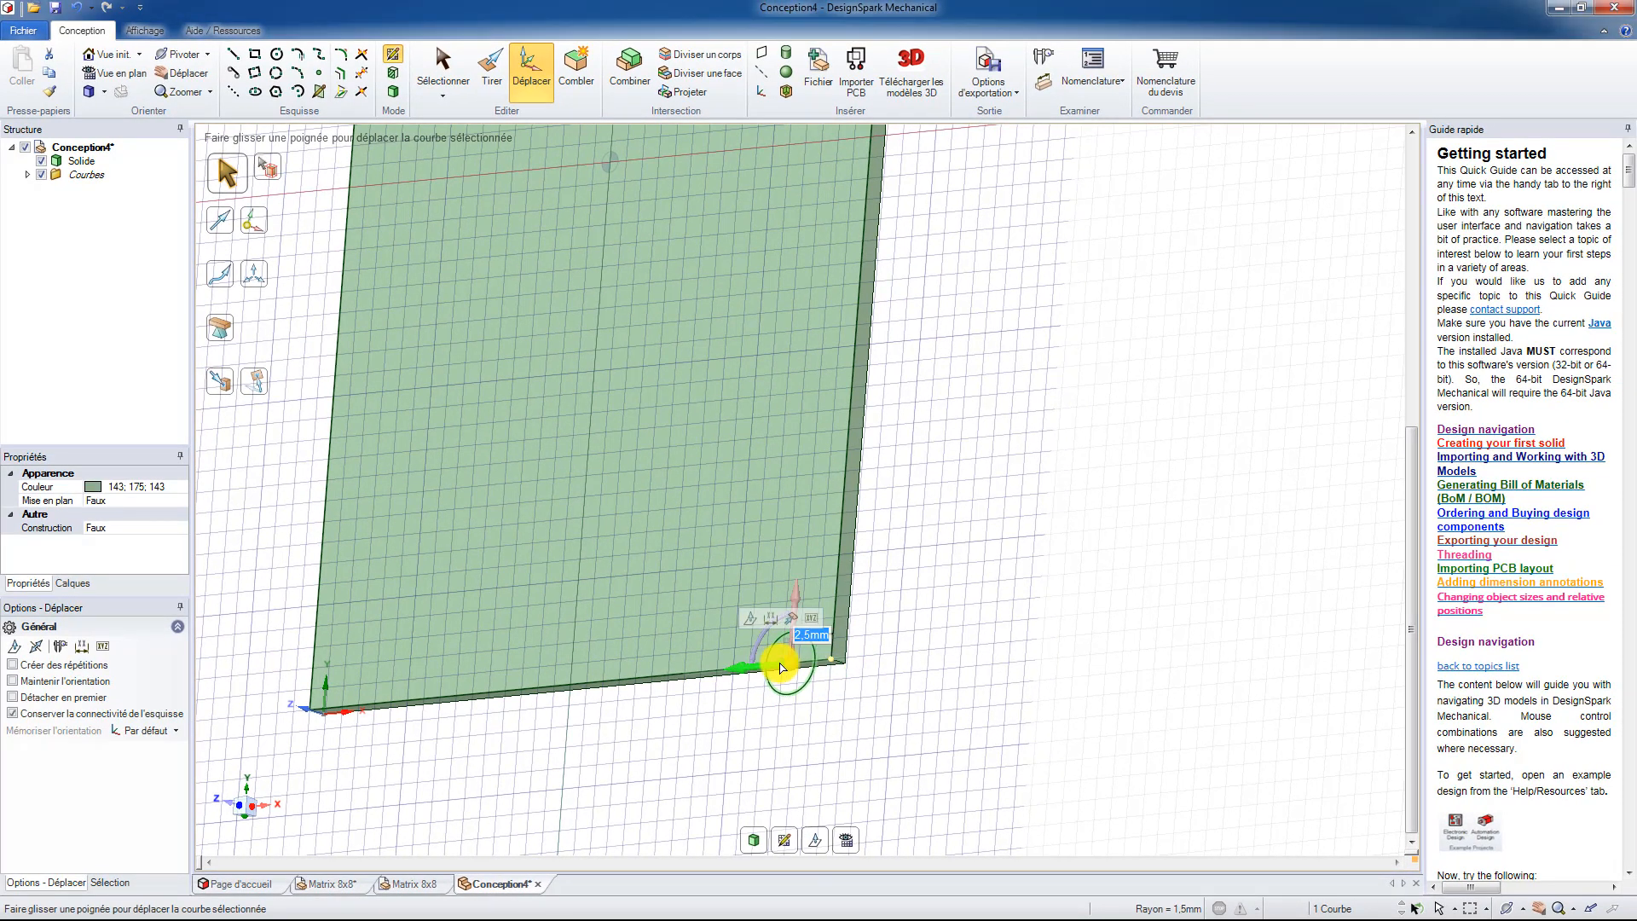
Move the circle 2.75 mm up from the plate's bottom edge and compare its position with the dimensioned Matrix 8x8 document.
left_click(797, 597)
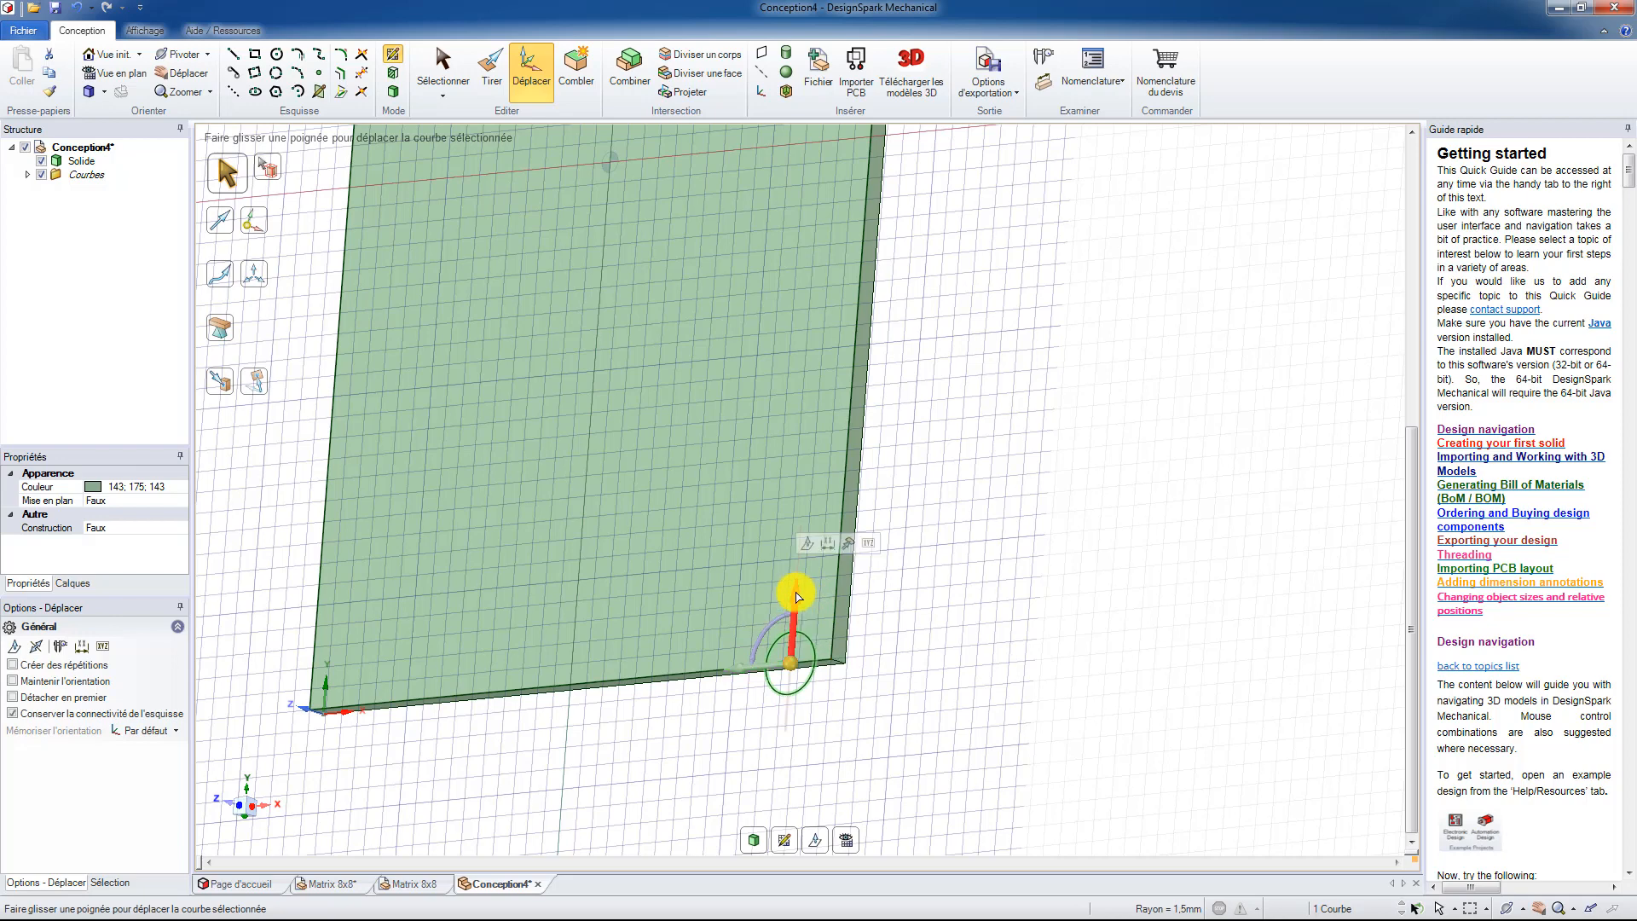
type("2")
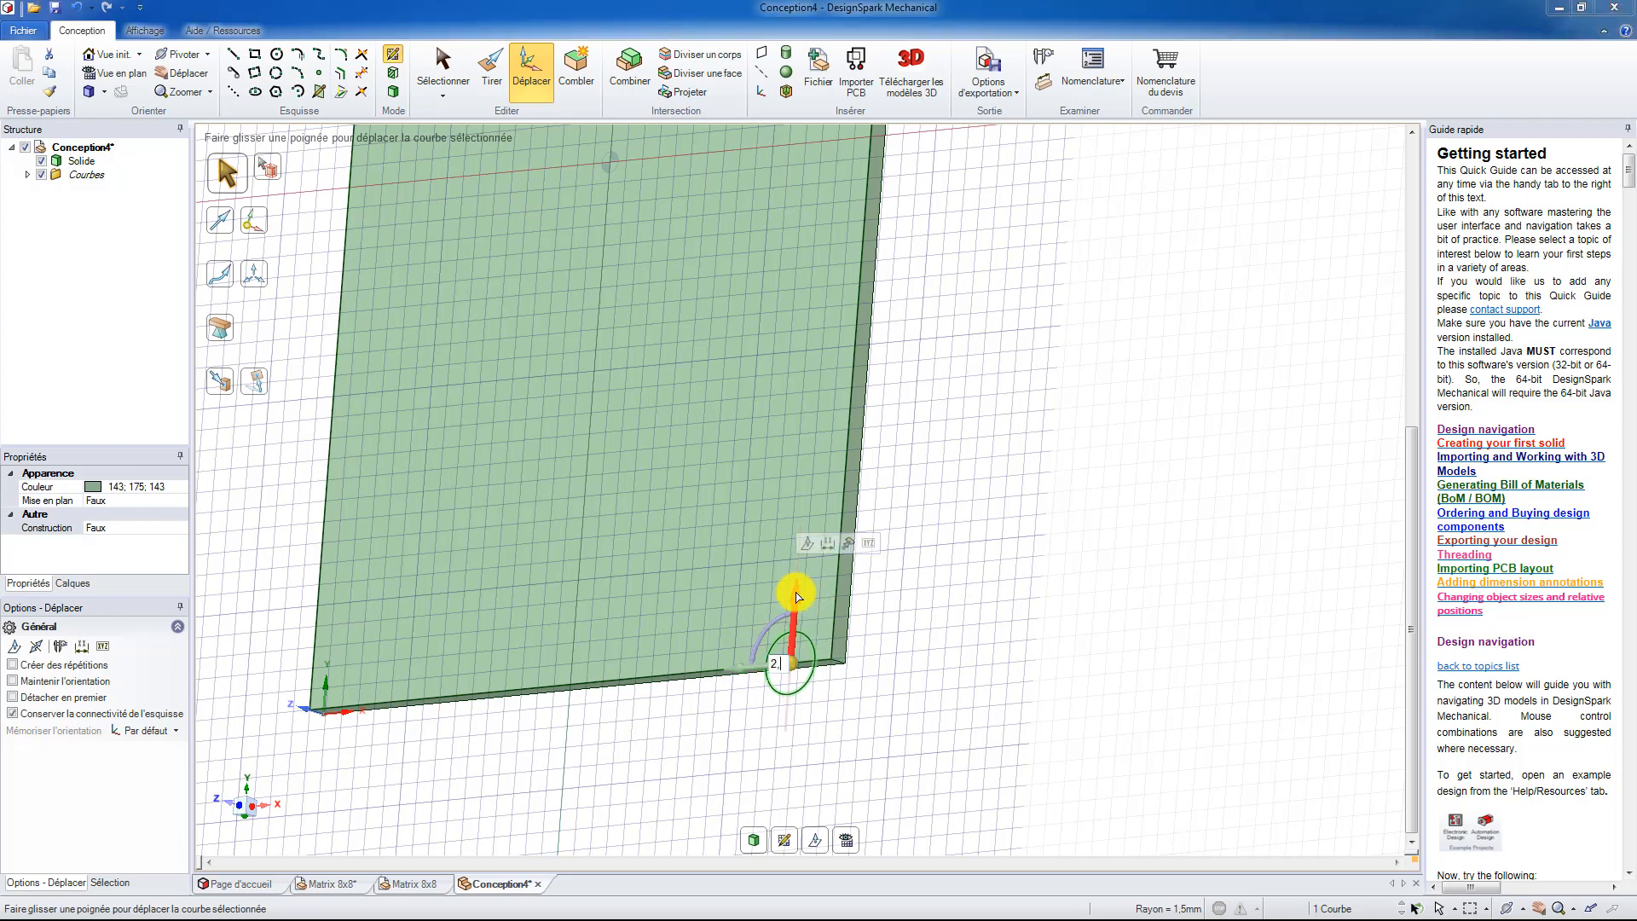
type(".75")
key("Return")
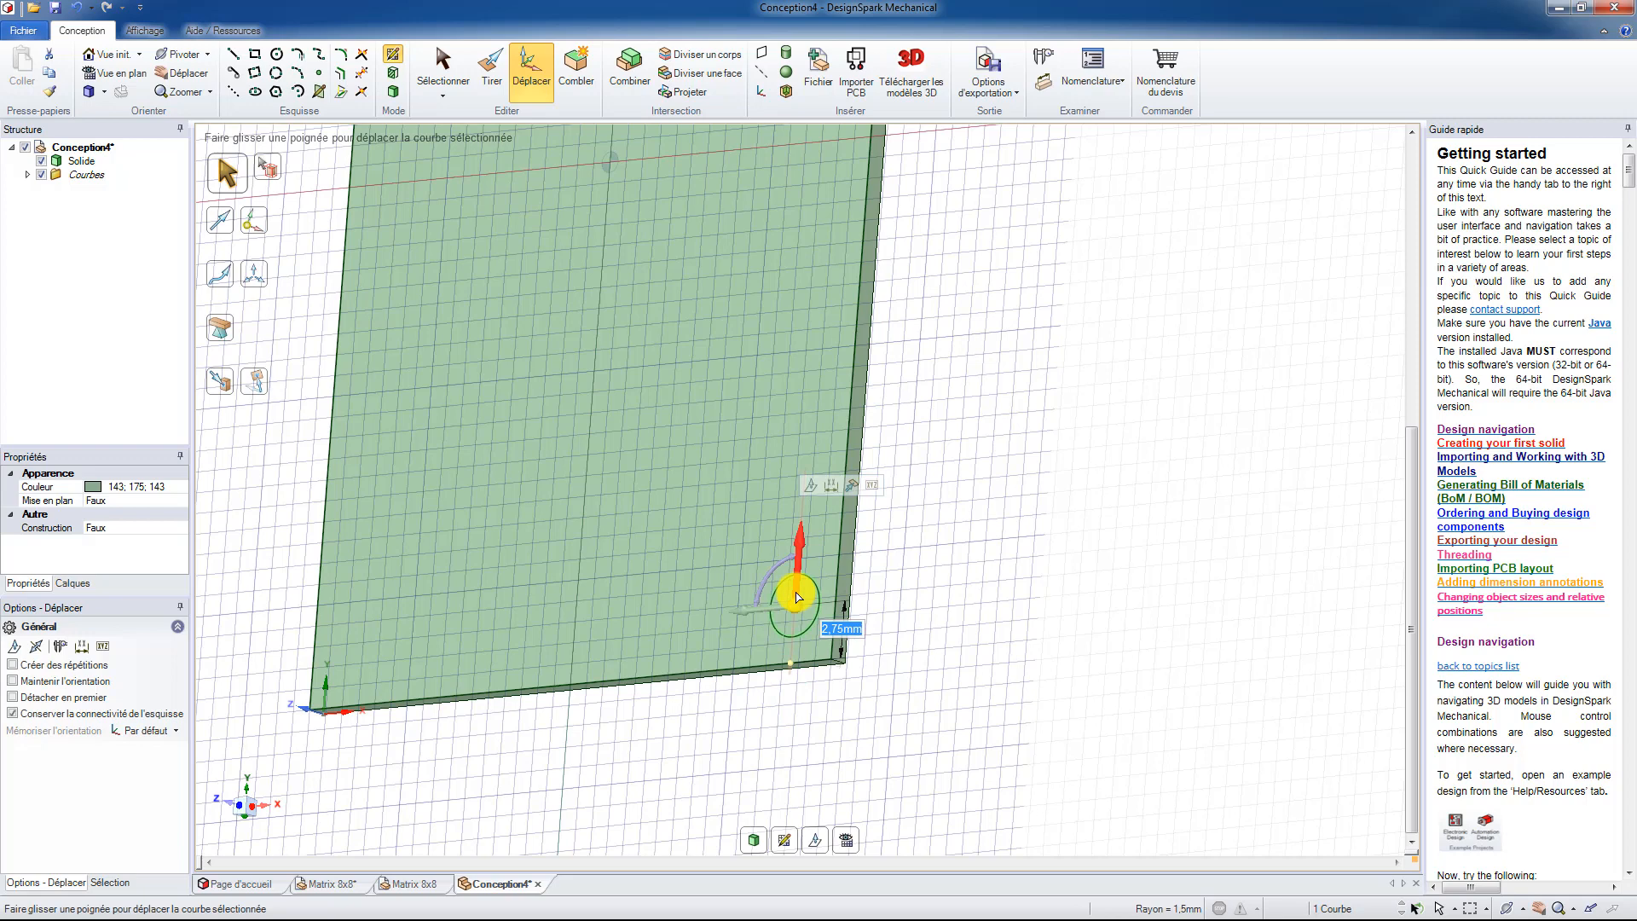
left_click(414, 884)
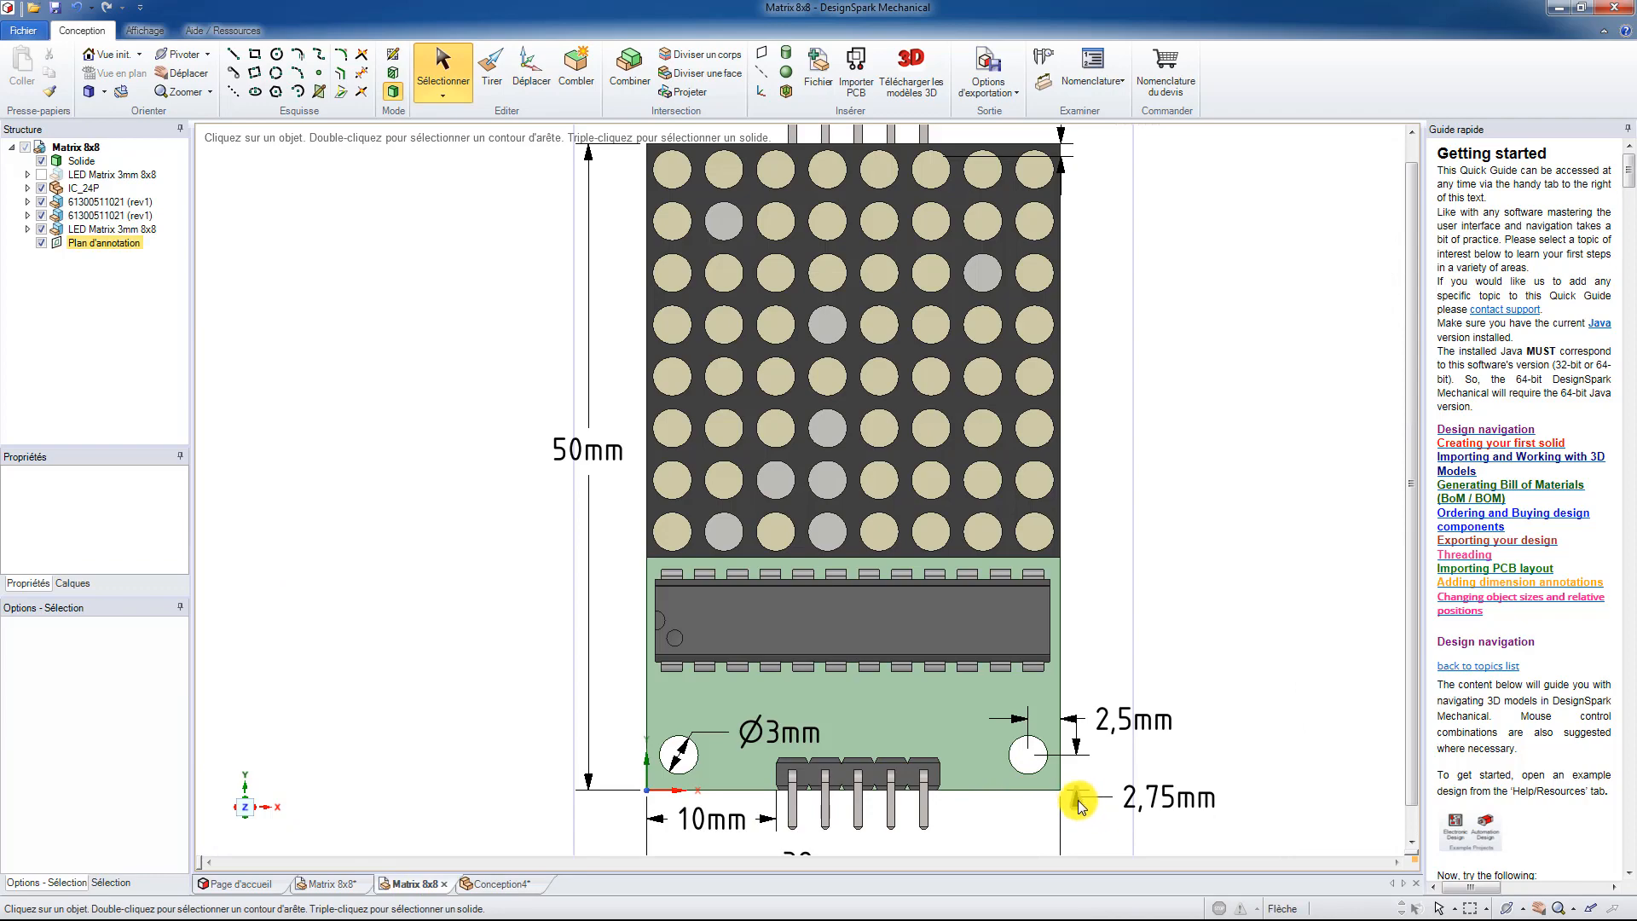
left_click(496, 885)
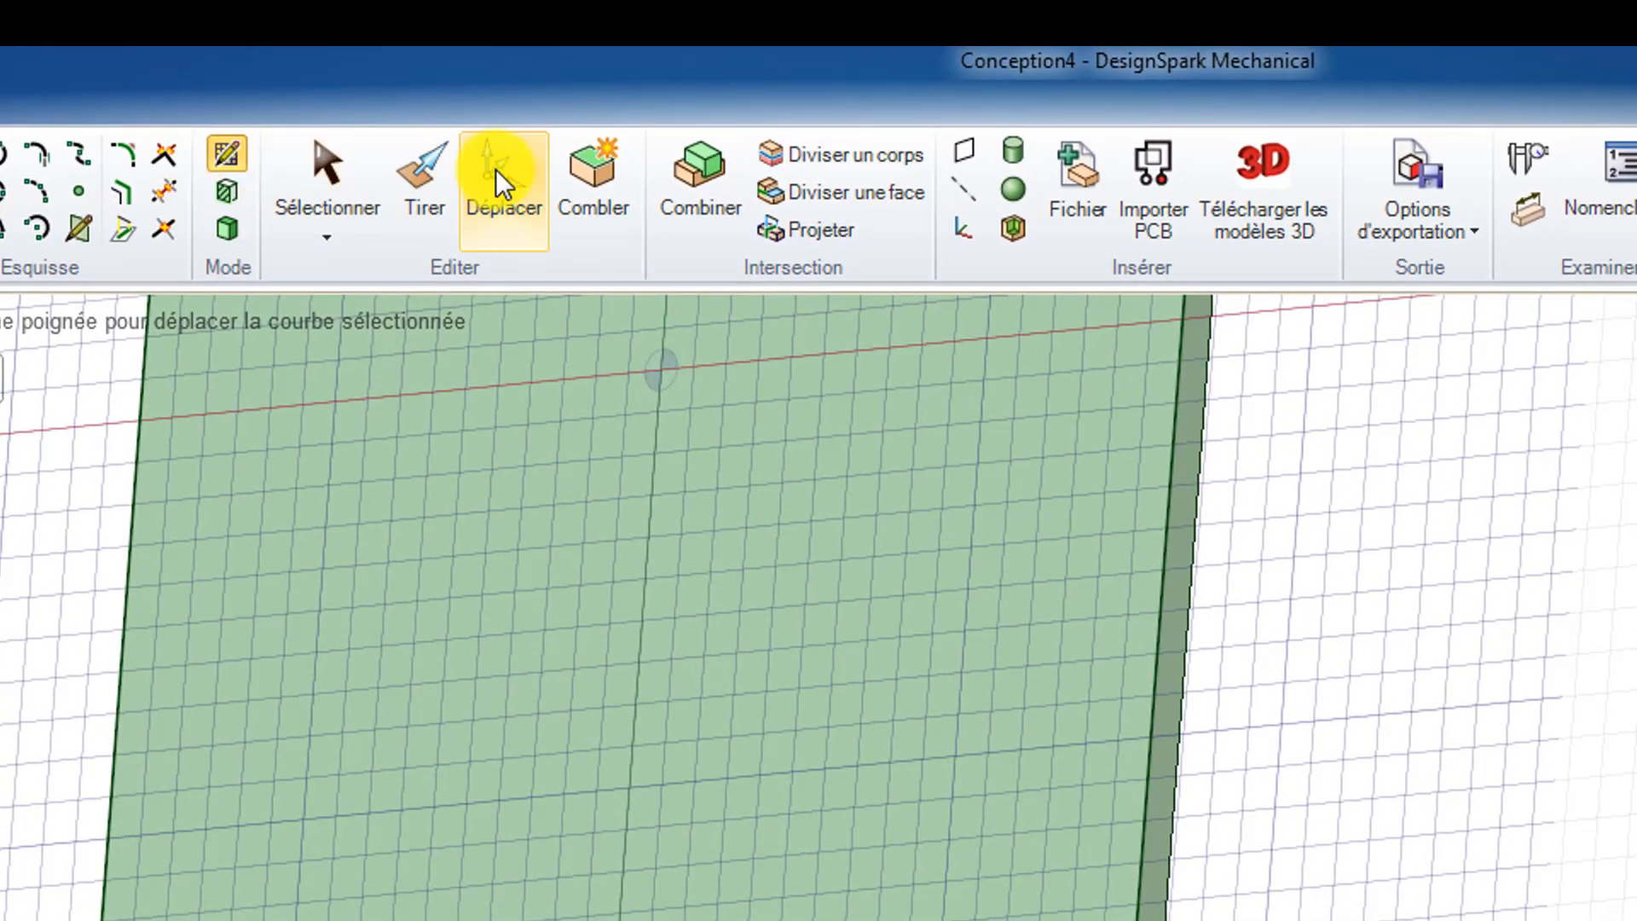
Pull the circular face back through the plate to cut the lower-right mounting hole, and view the board from the front.
left_click(425, 198)
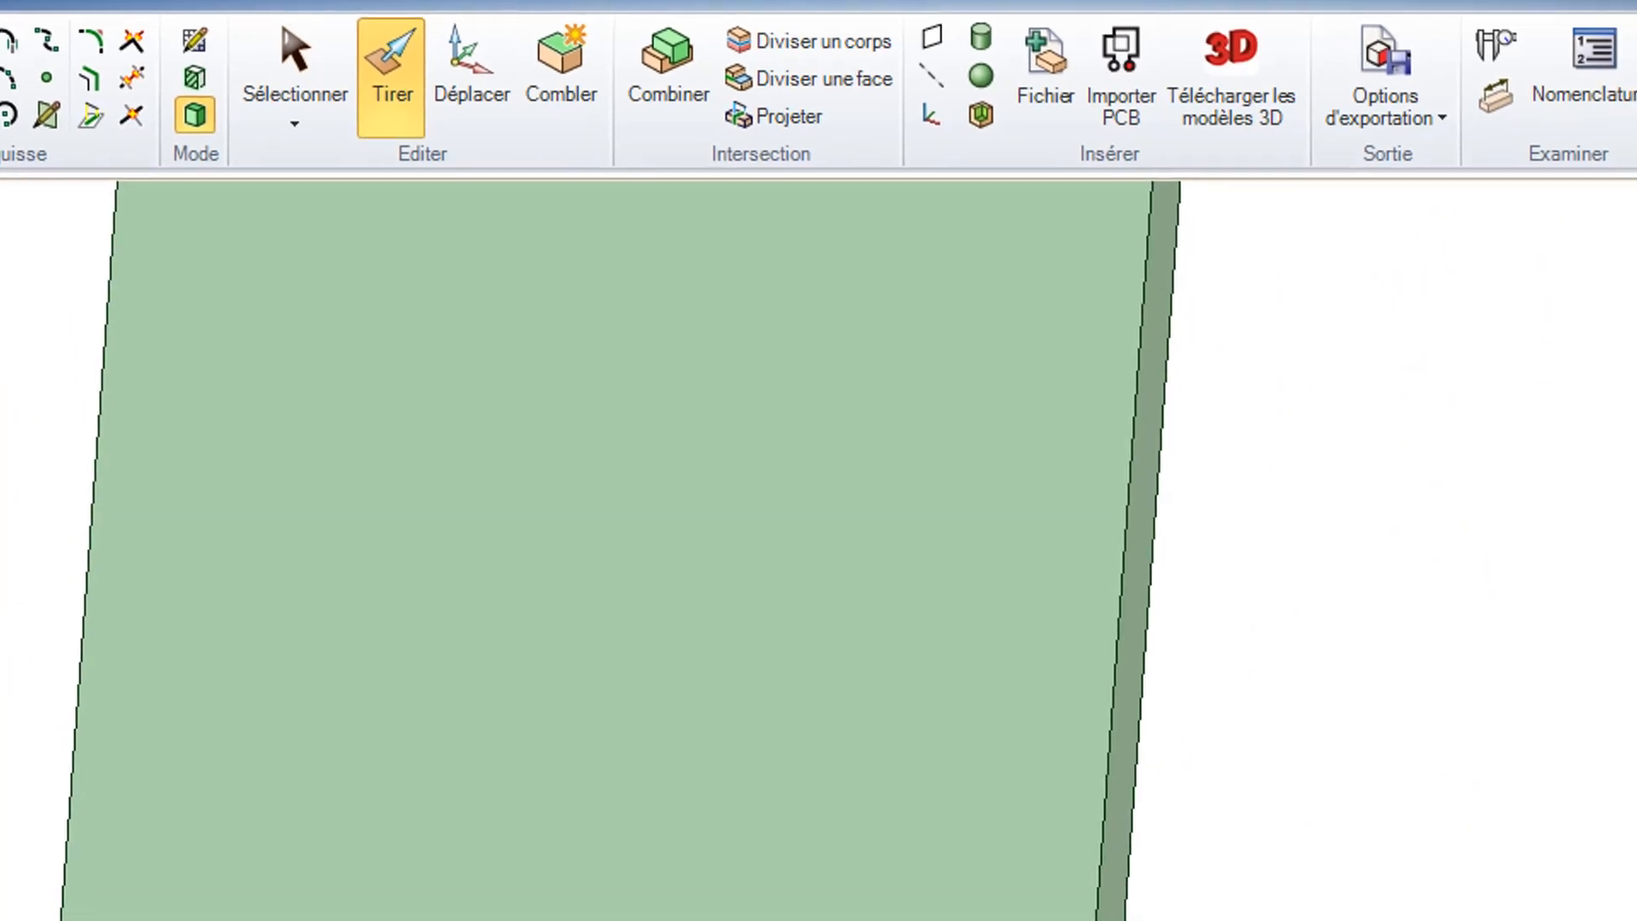
left_click(804, 548)
left_click_drag(820, 473, 937, 499)
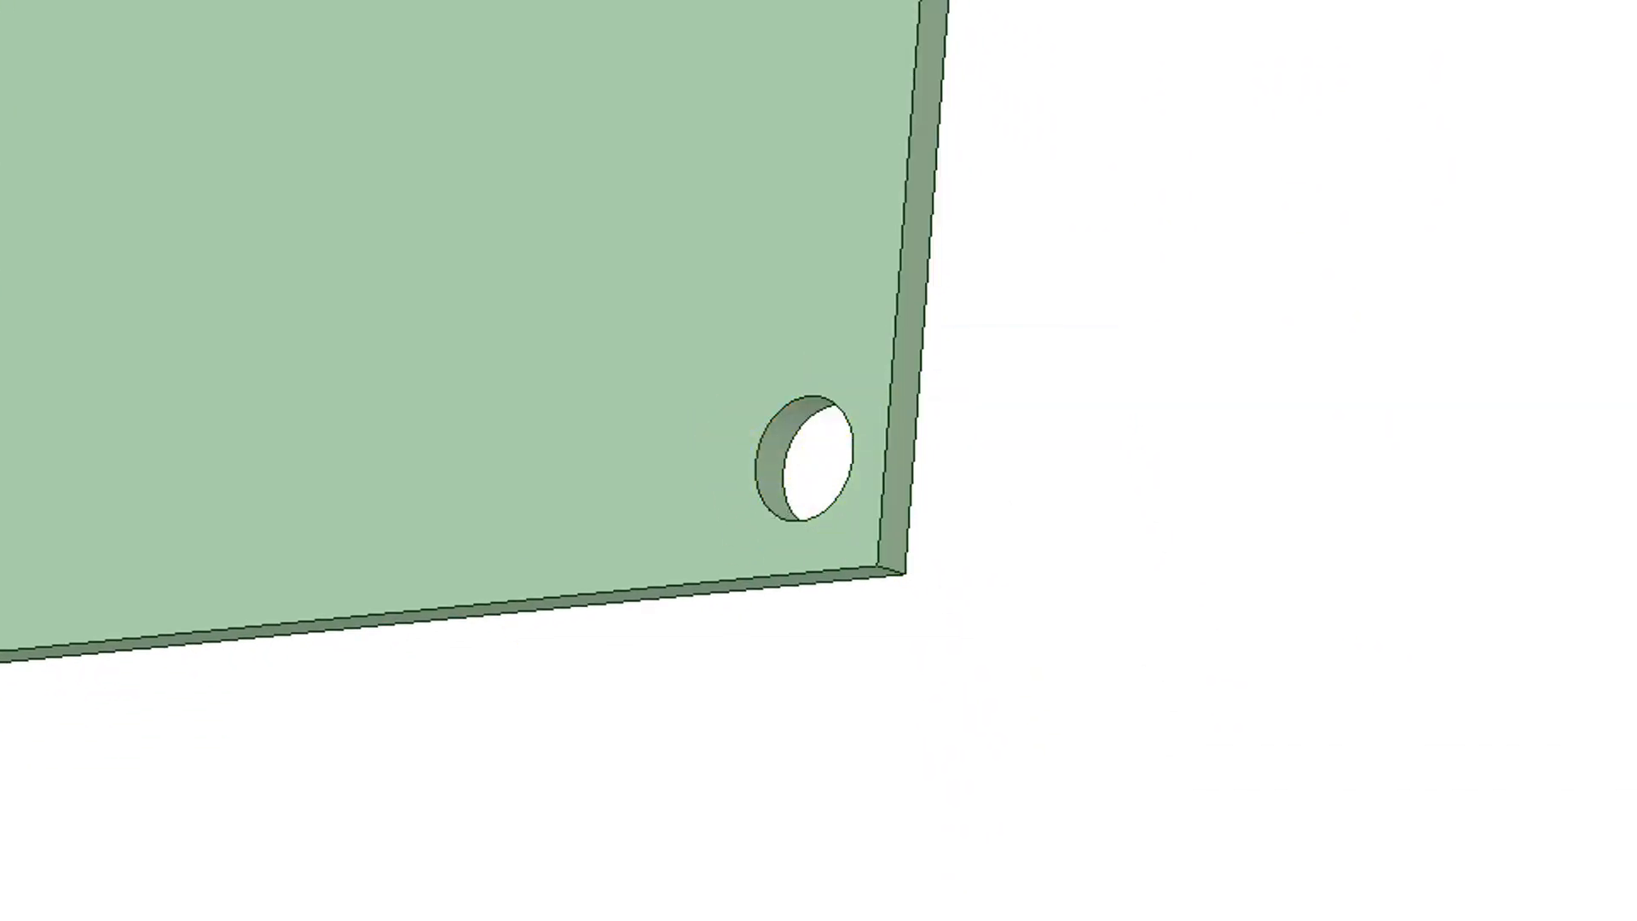
key("v")
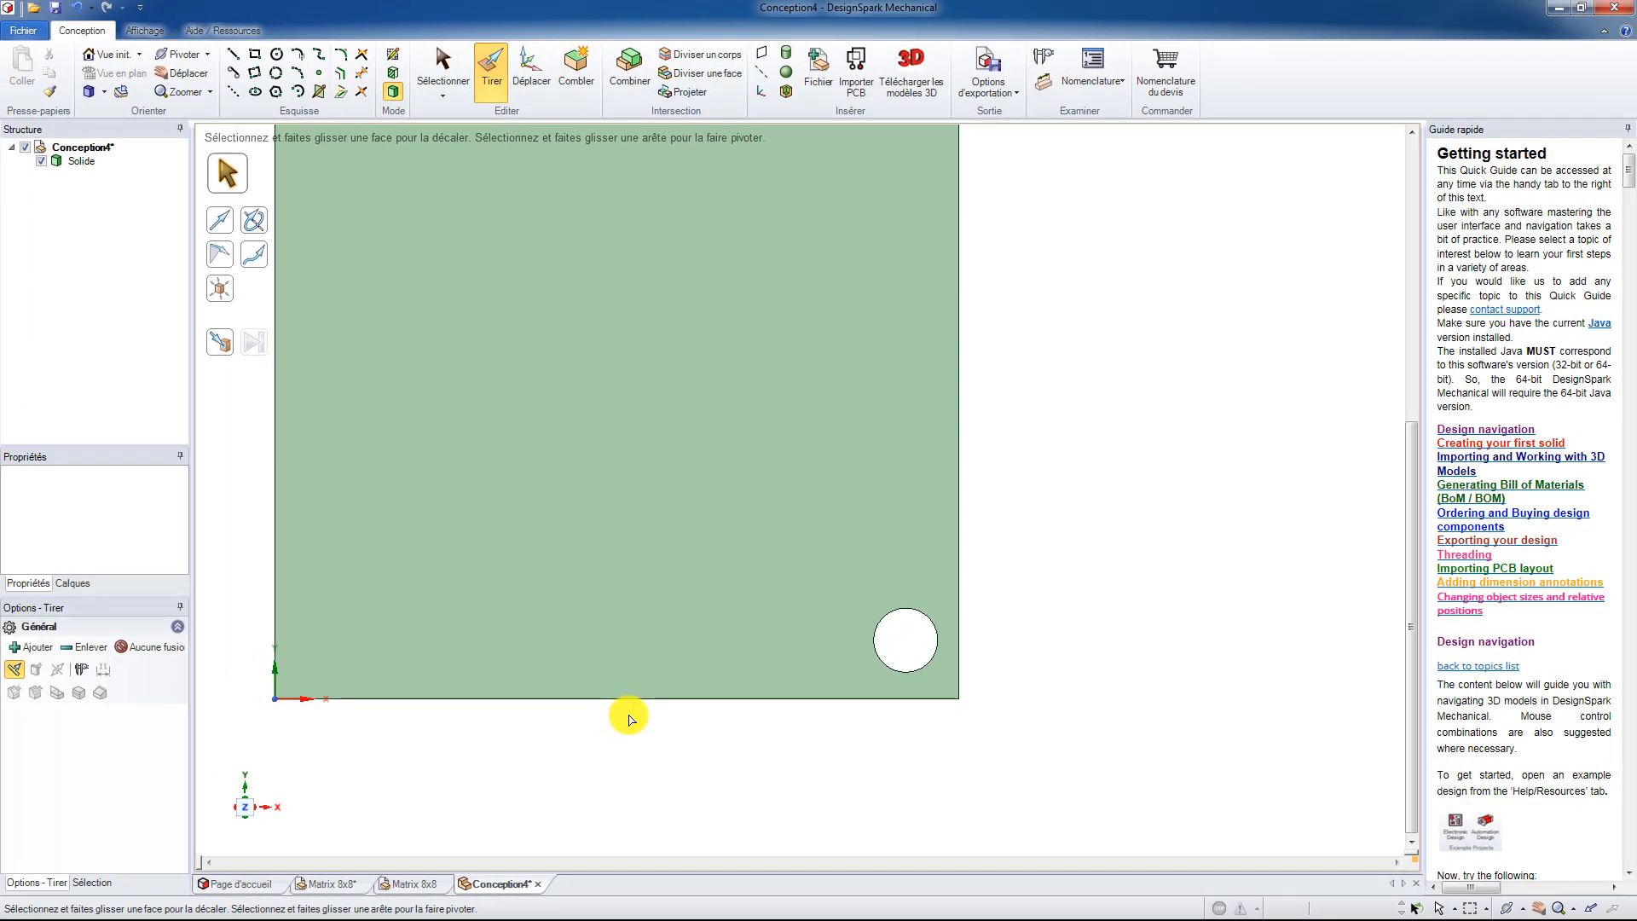
Add matching mounting holes at the plate's other three corners.
middle_click_drag(639, 706, 702, 629, "shift")
scroll(779, 694, "down", 1)
left_click(778, 694)
scroll(776, 687, "down", 2)
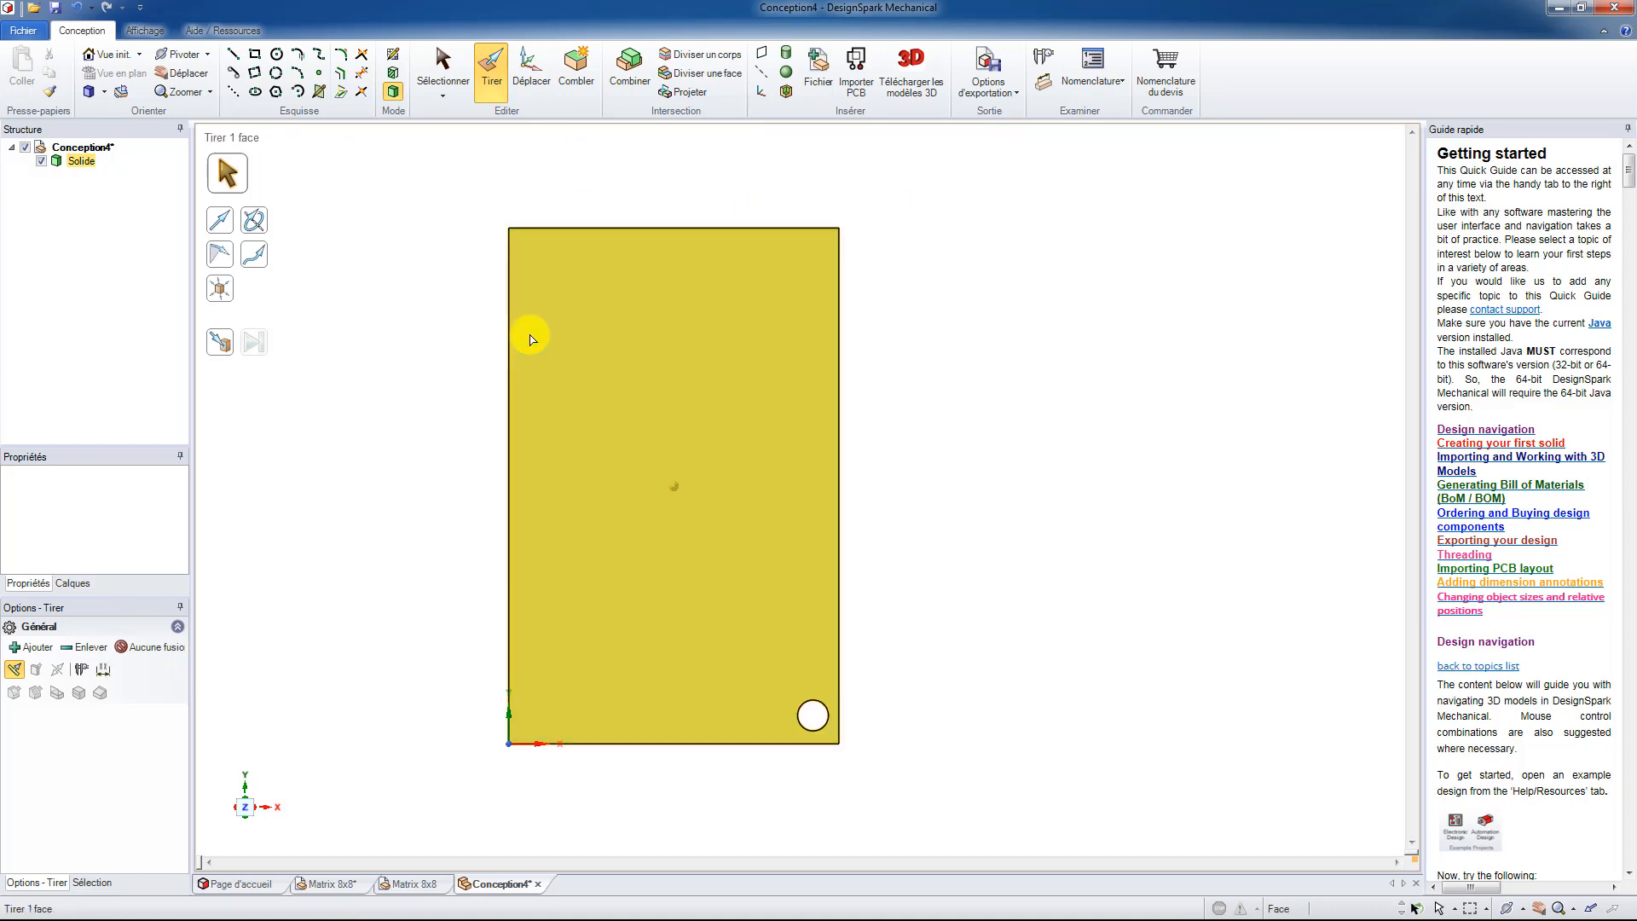
left_click(484, 588)
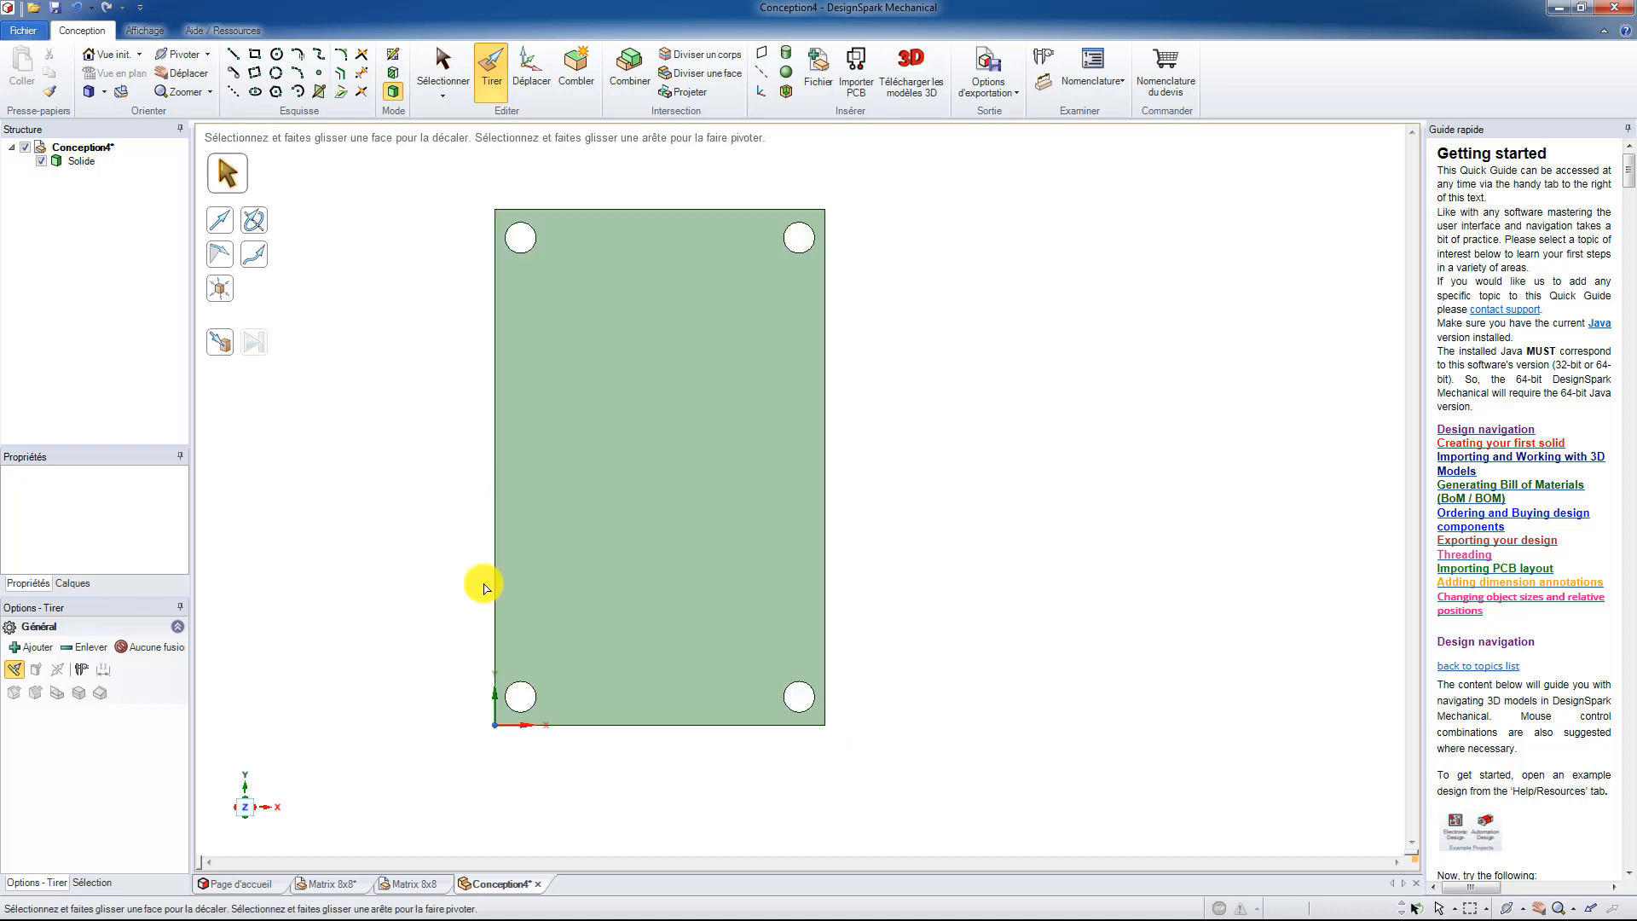
left_click(494, 574)
left_click(825, 445)
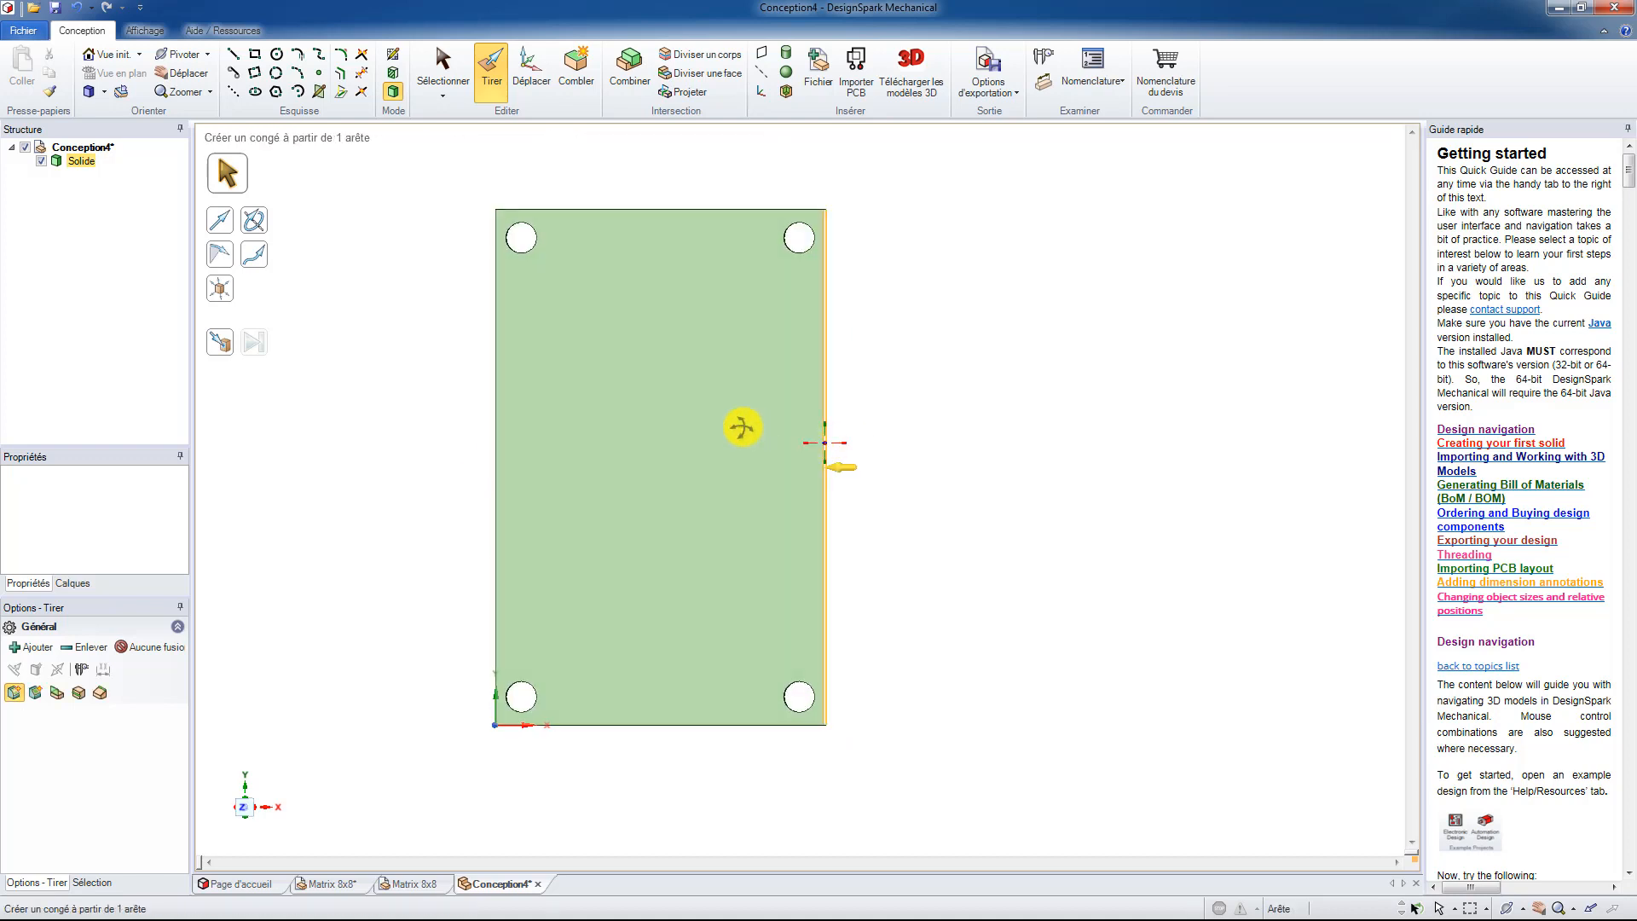
mouse_move(742, 429)
middle_mouse_down()
mouse_move(702, 381)
mouse_move(715, 447)
mouse_move(907, 347)
mouse_move(858, 421)
mouse_move(731, 435)
mouse_move(751, 400)
middle_mouse_up()
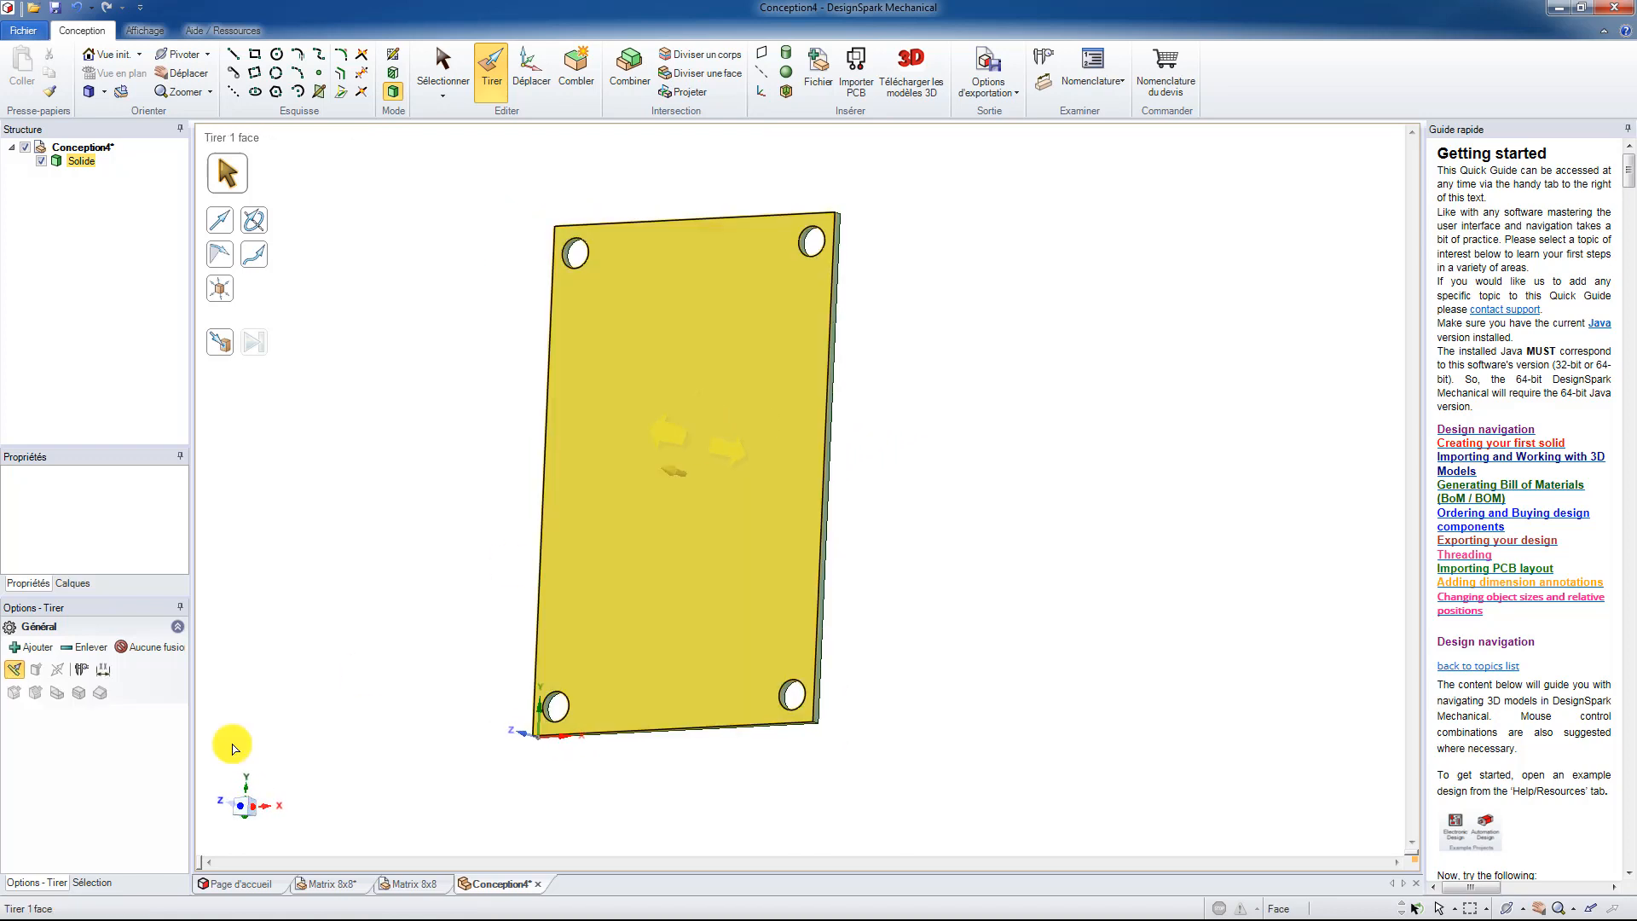
key("Escape")
Insert the LED Matrix 3mm 8x8 STEP model and position it upright on the plate's front, aligned with the upper edge.
left_click(242, 812)
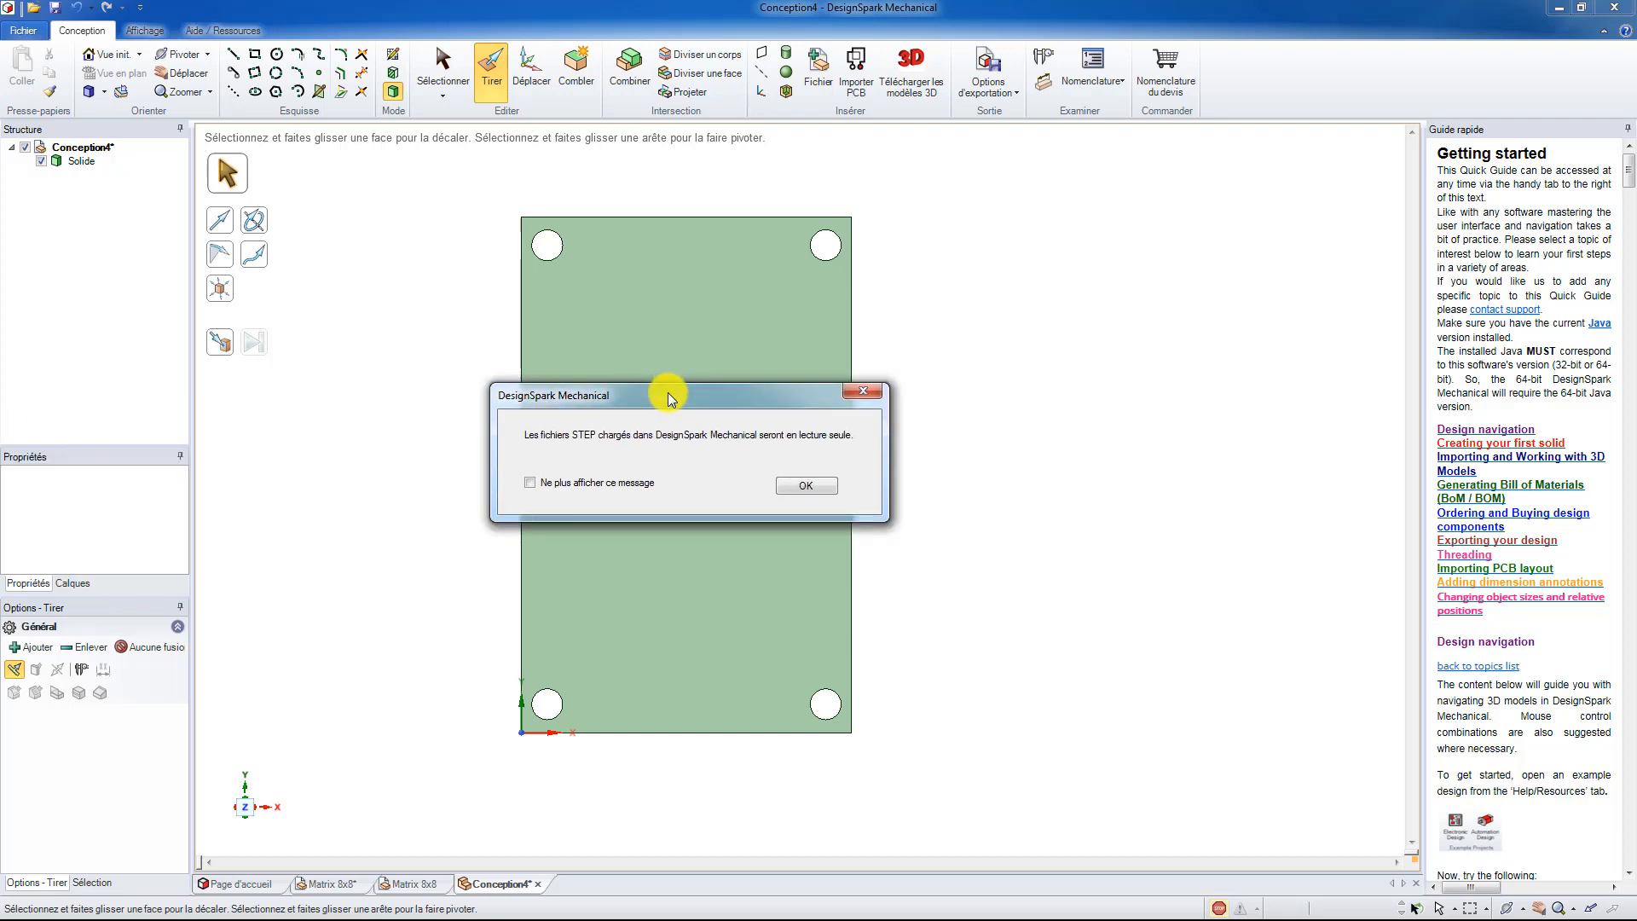
left_click(807, 486)
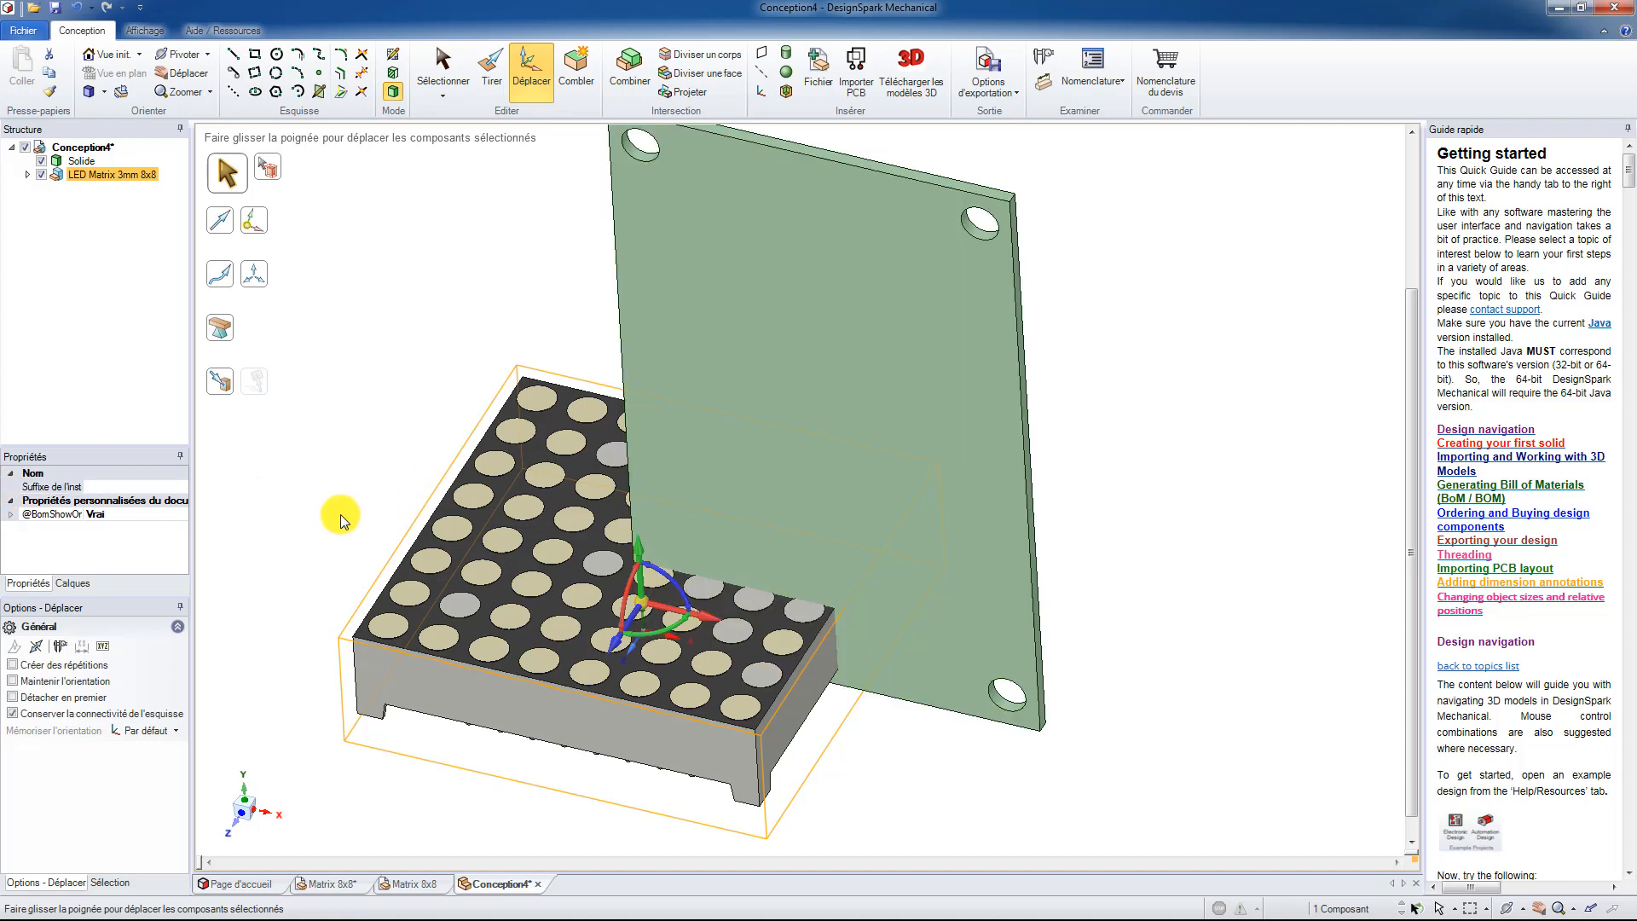
middle_click_drag(341, 514, 329, 421, "shift")
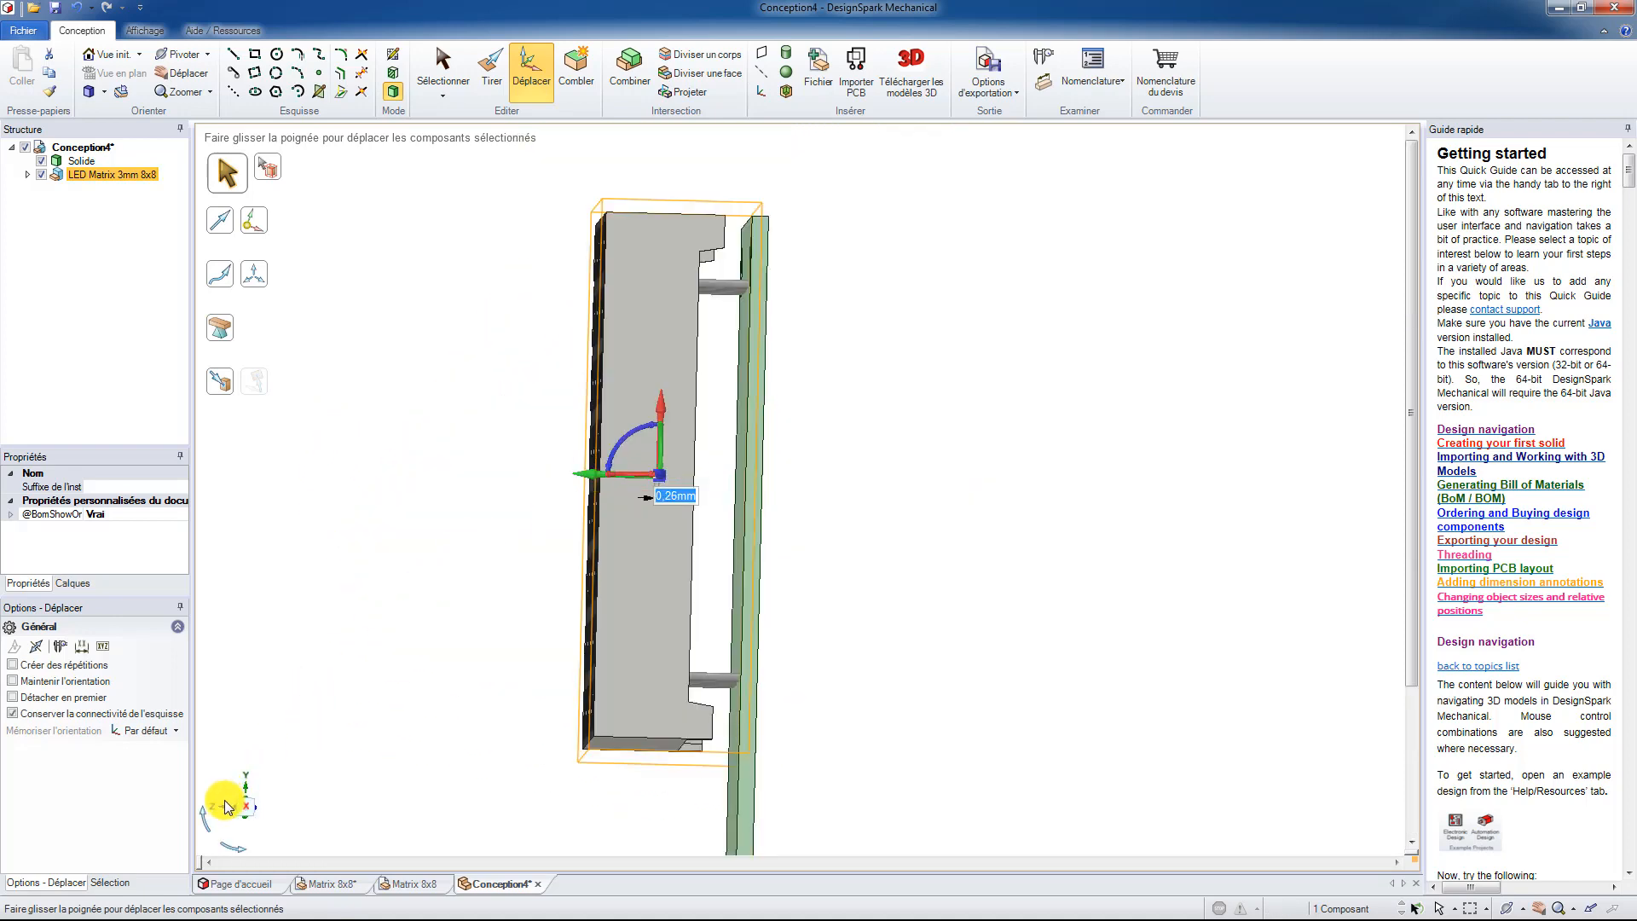
left_click(226, 806)
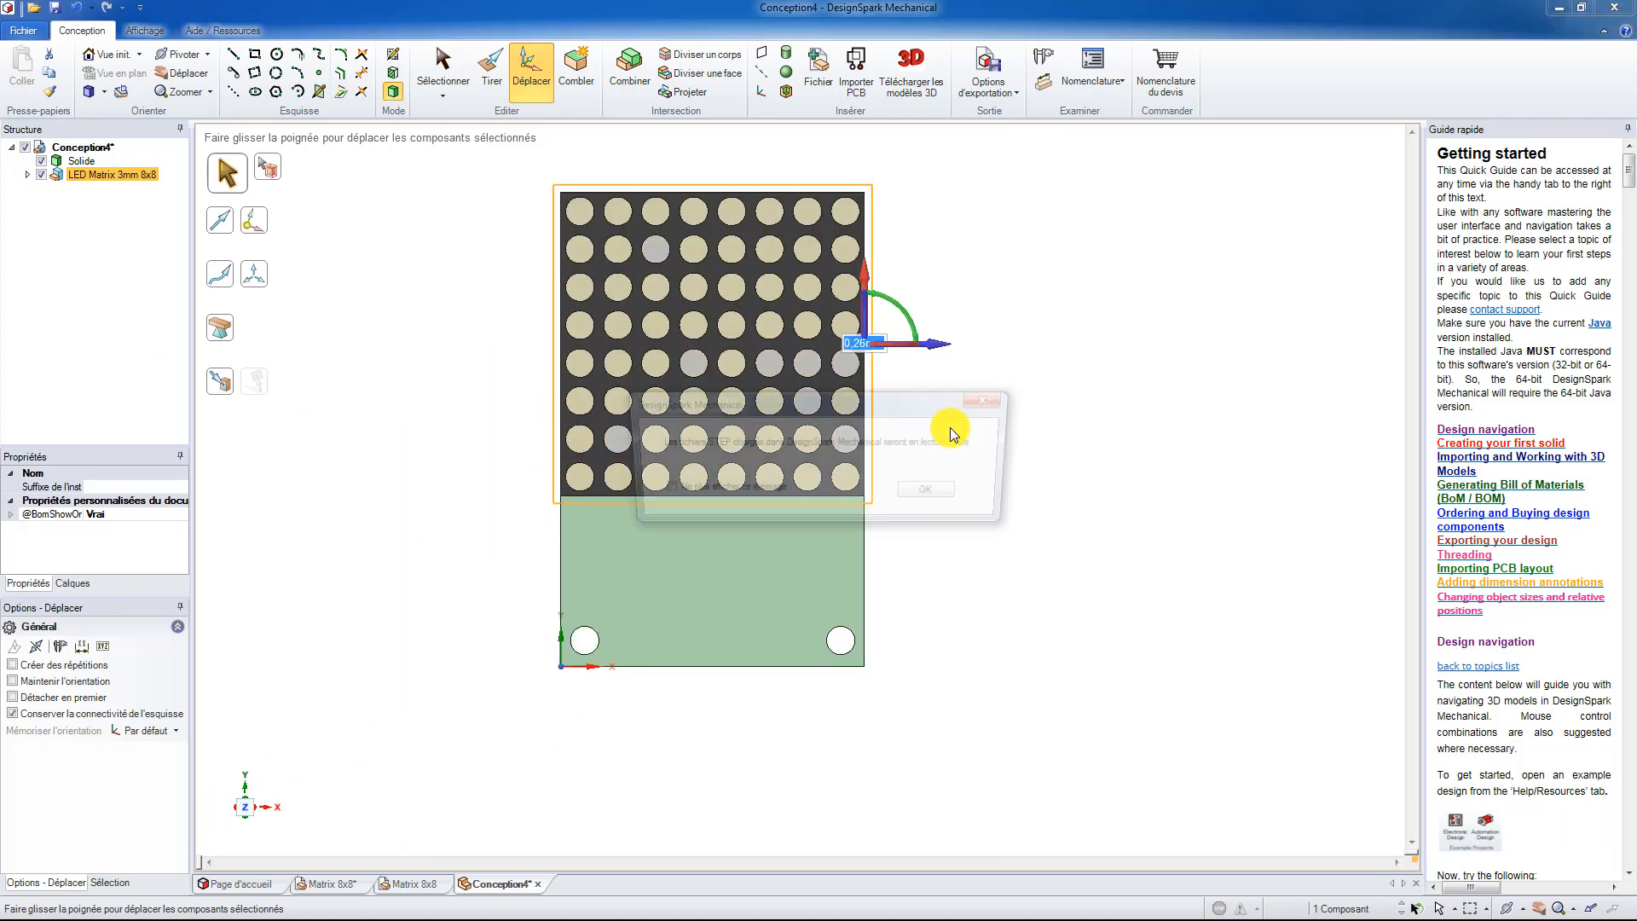
Insert the IC_24P component and mount it horizontally on the plate below the LED matrix.
left_click(933, 494)
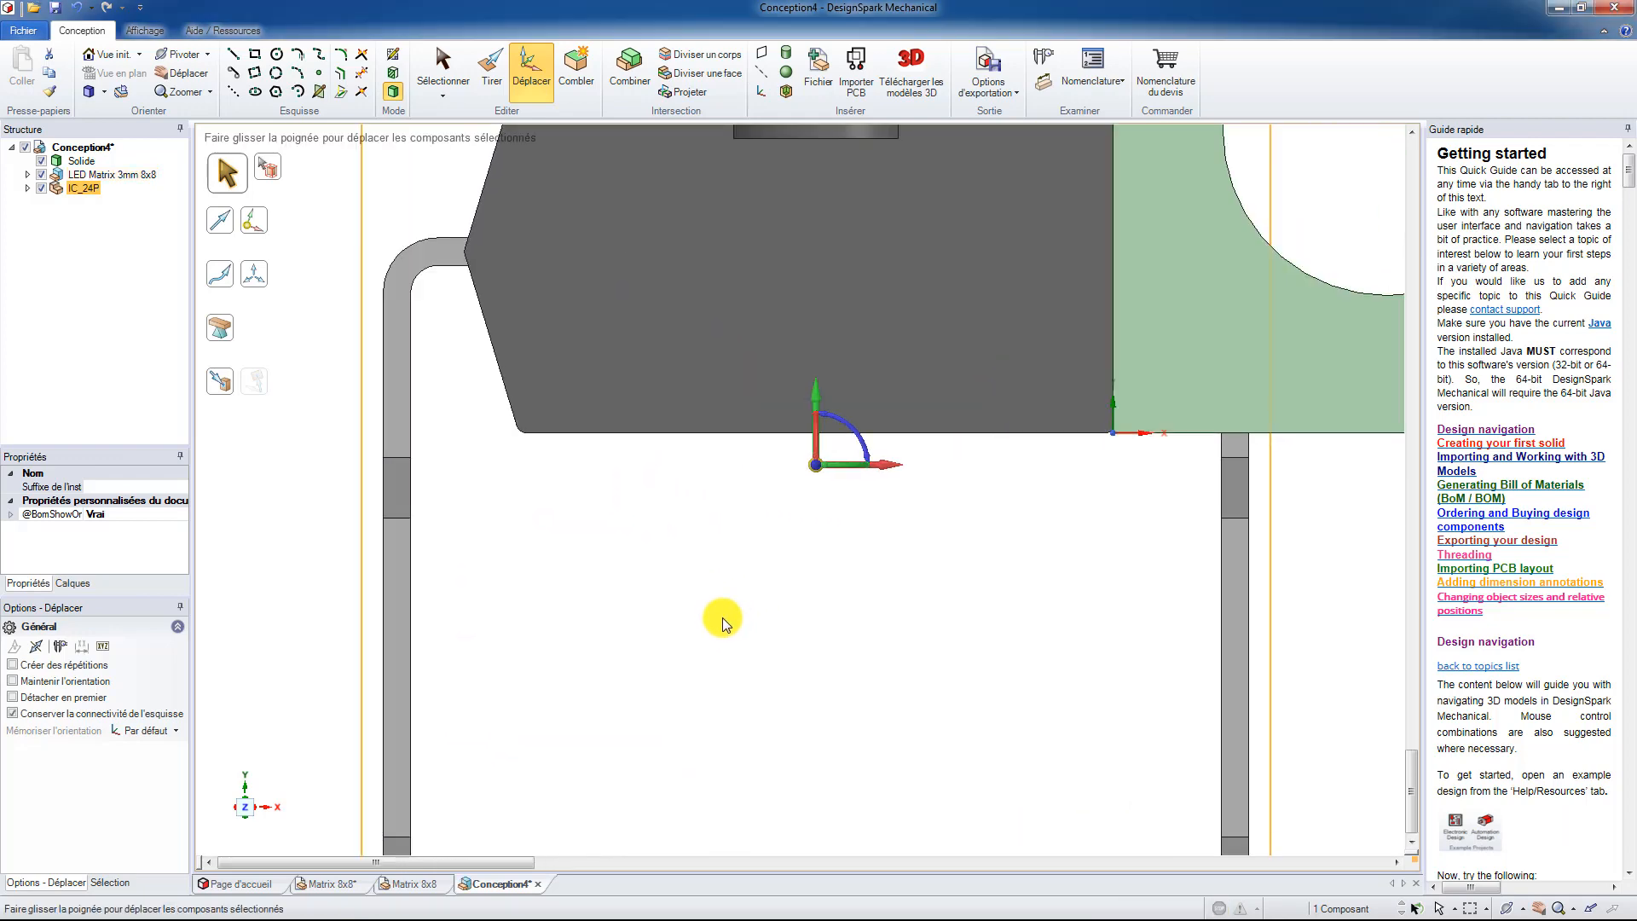
scroll(724, 618, "down", 5)
middle_click_drag(887, 580, 936, 593)
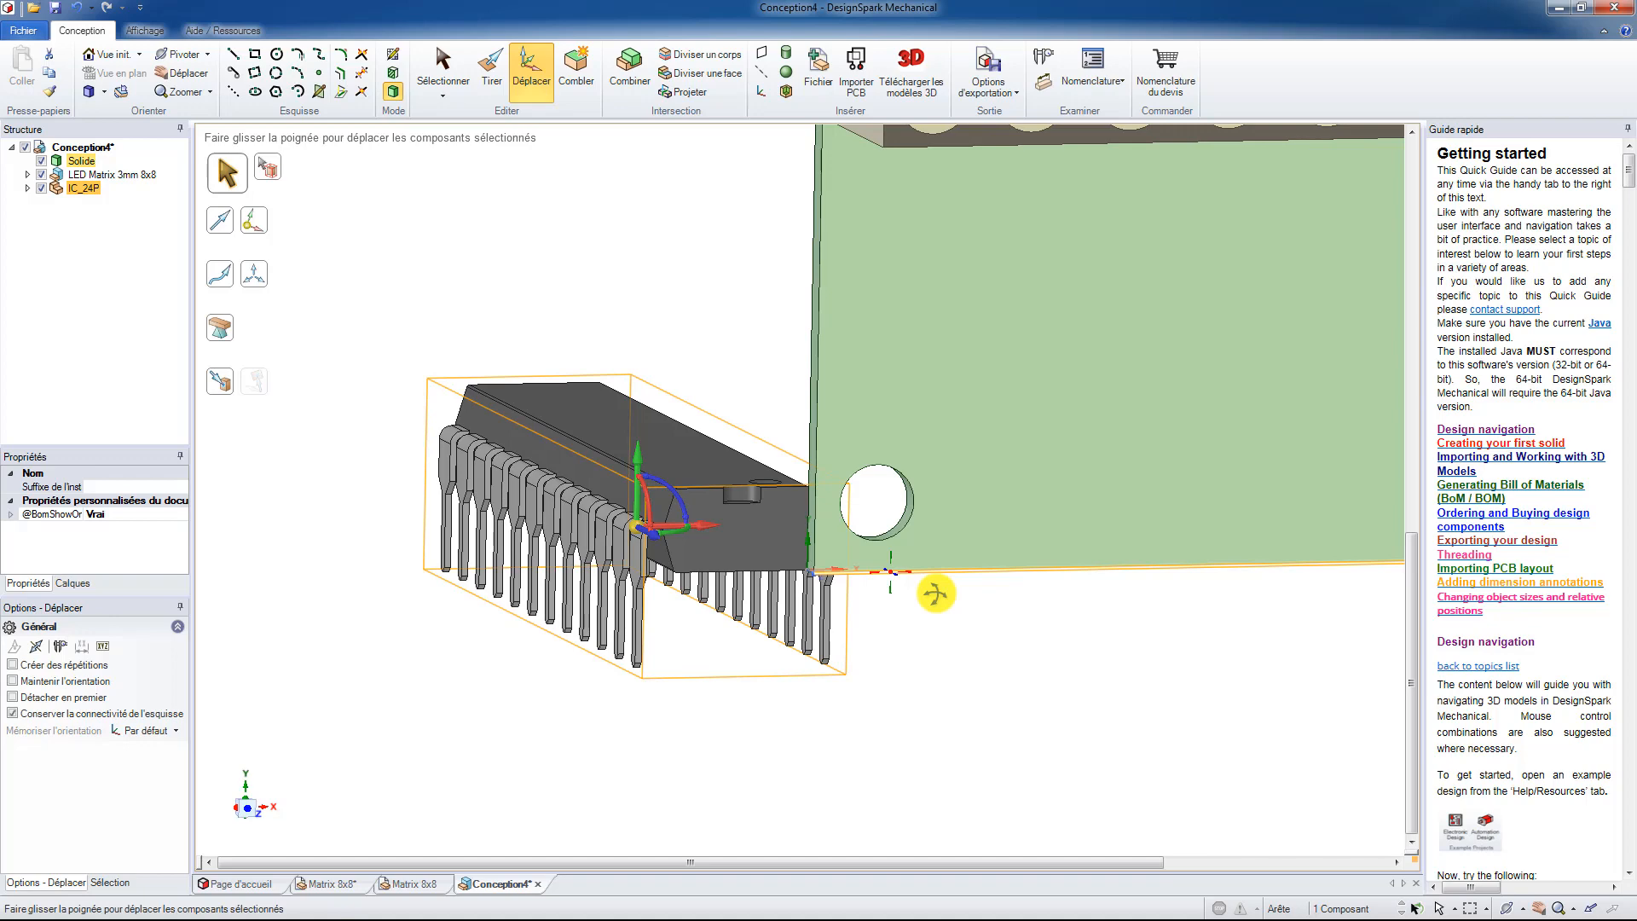
key("Escape")
key("v")
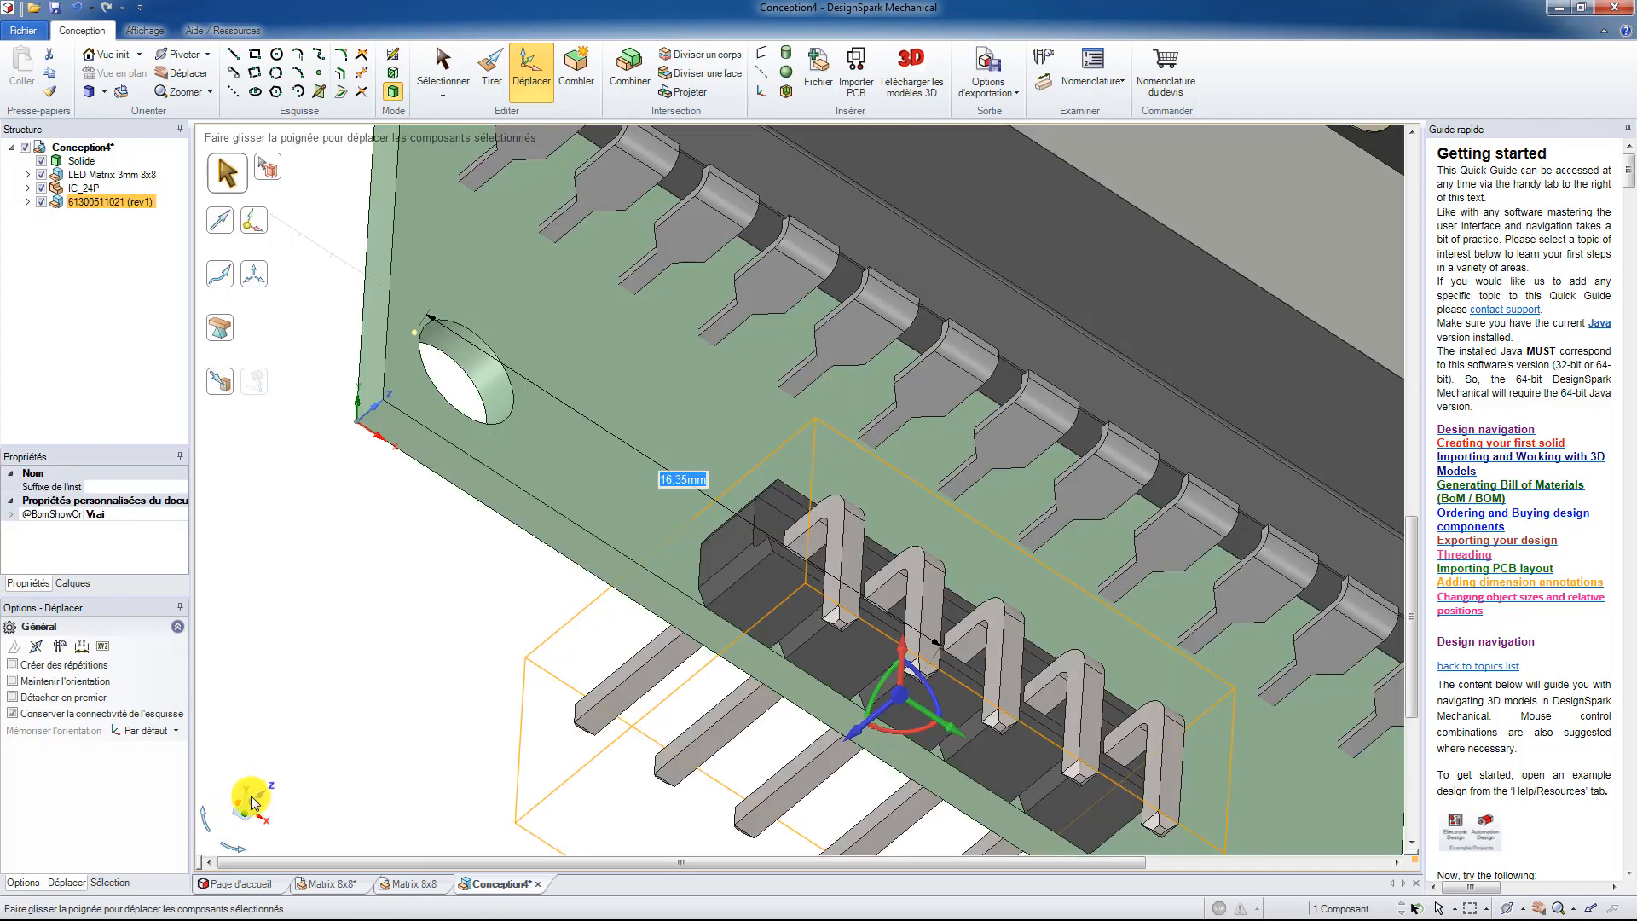
left_click(252, 800)
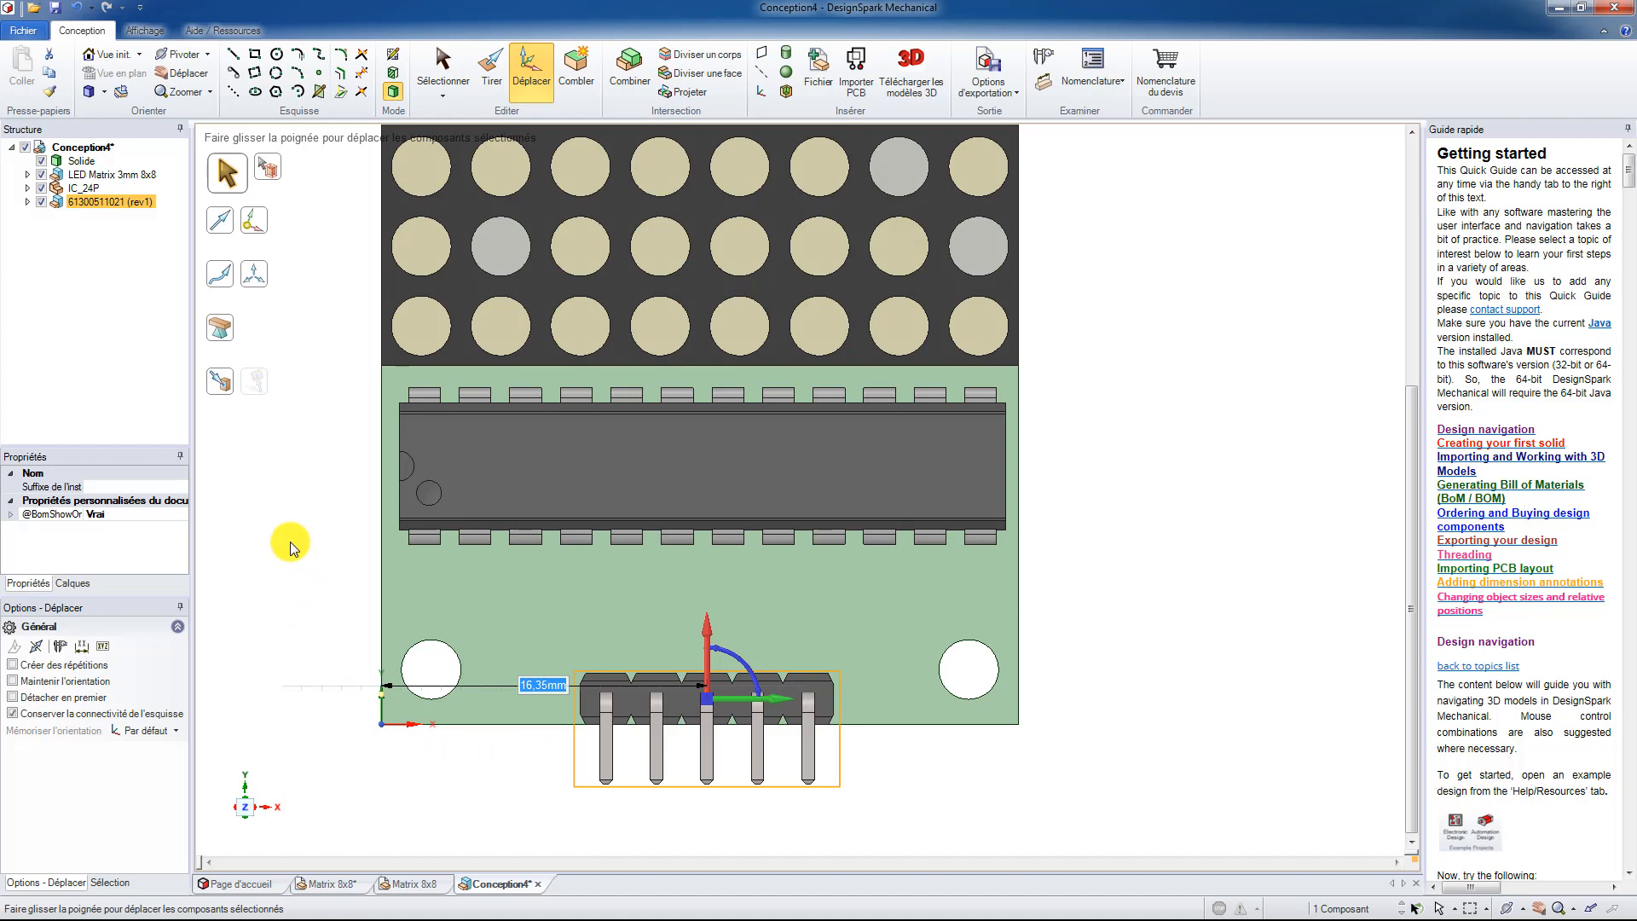
middle_click_drag(293, 443, 304, 596, "shift")
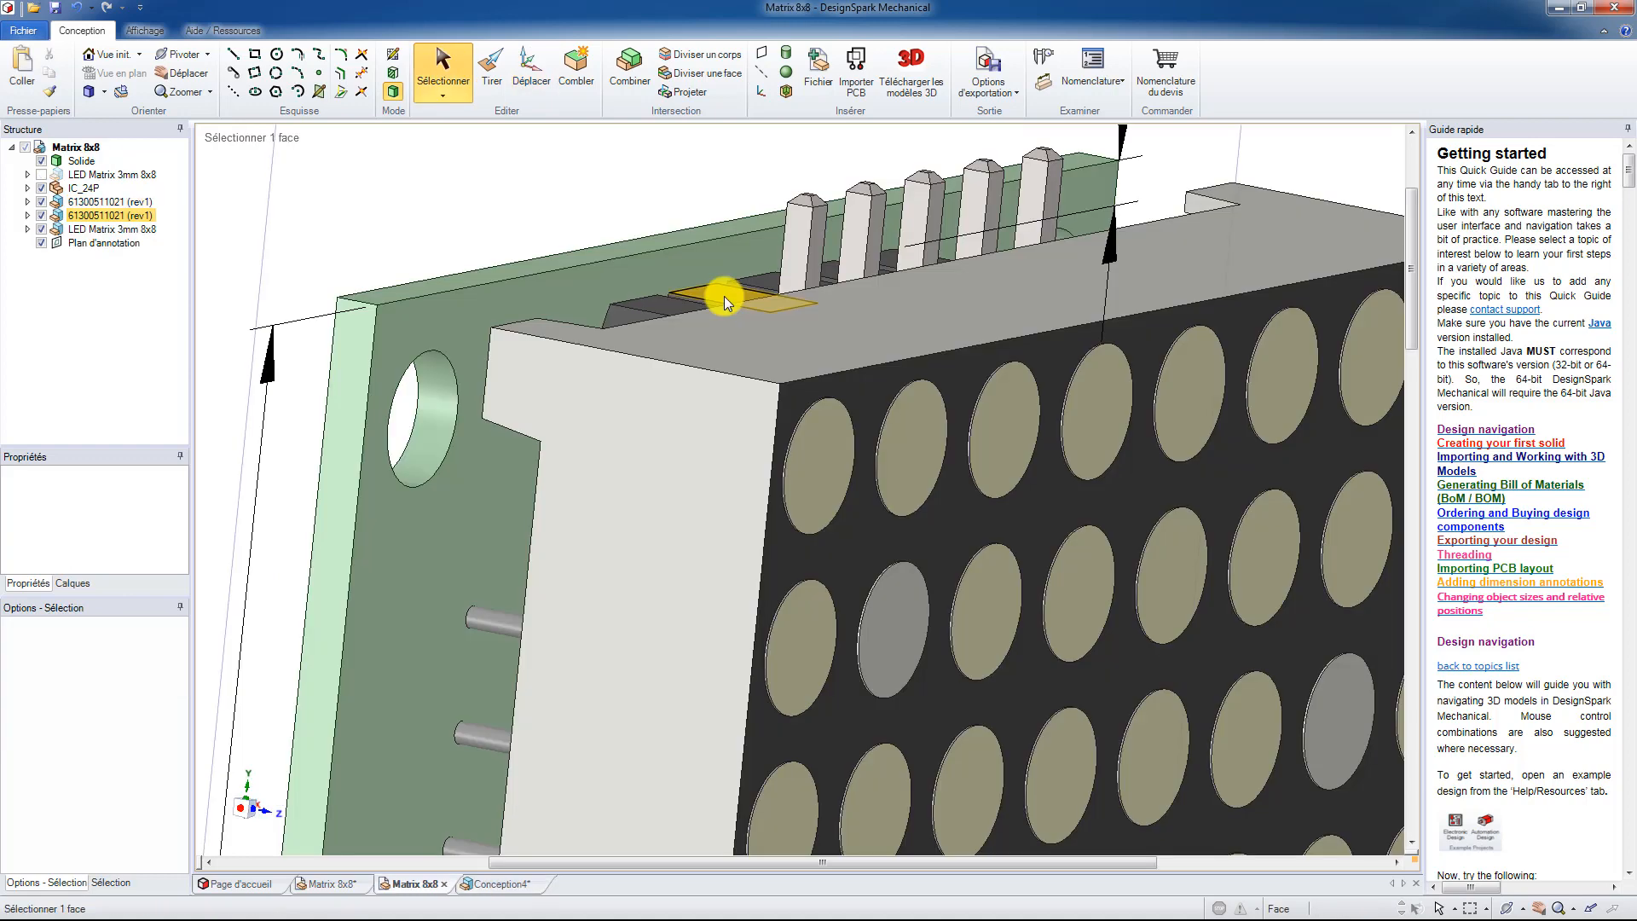
Examine how the upper pin header fits between the board and the LED matrix in the assembled Matrix 8x8 design.
left_click(725, 315)
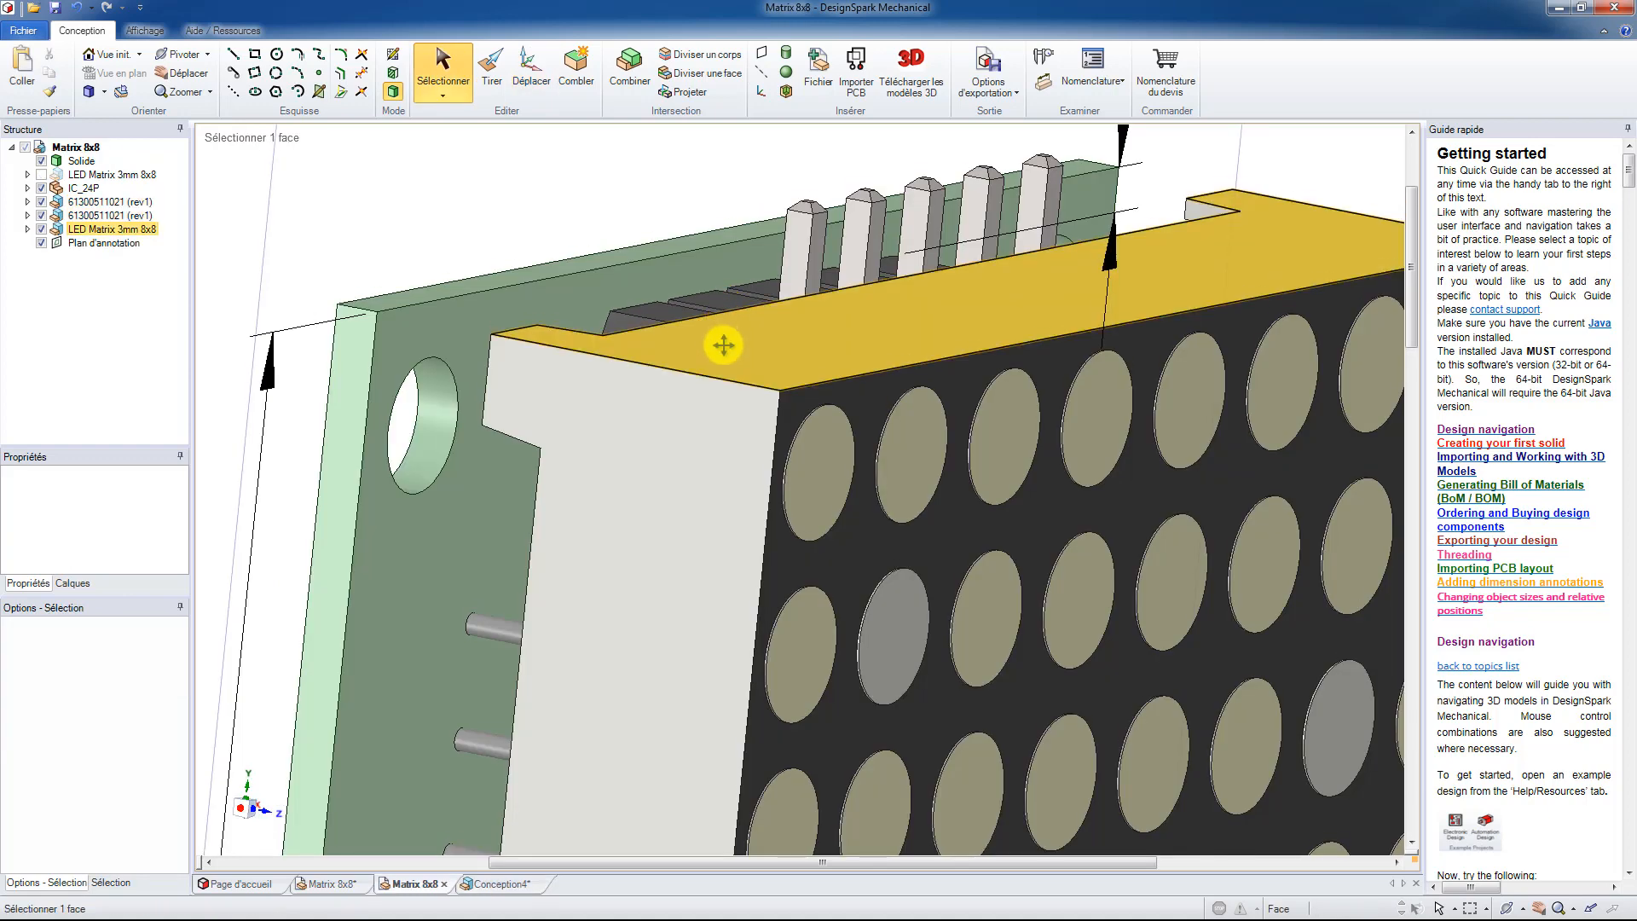
middle_click_drag(721, 361, 721, 366)
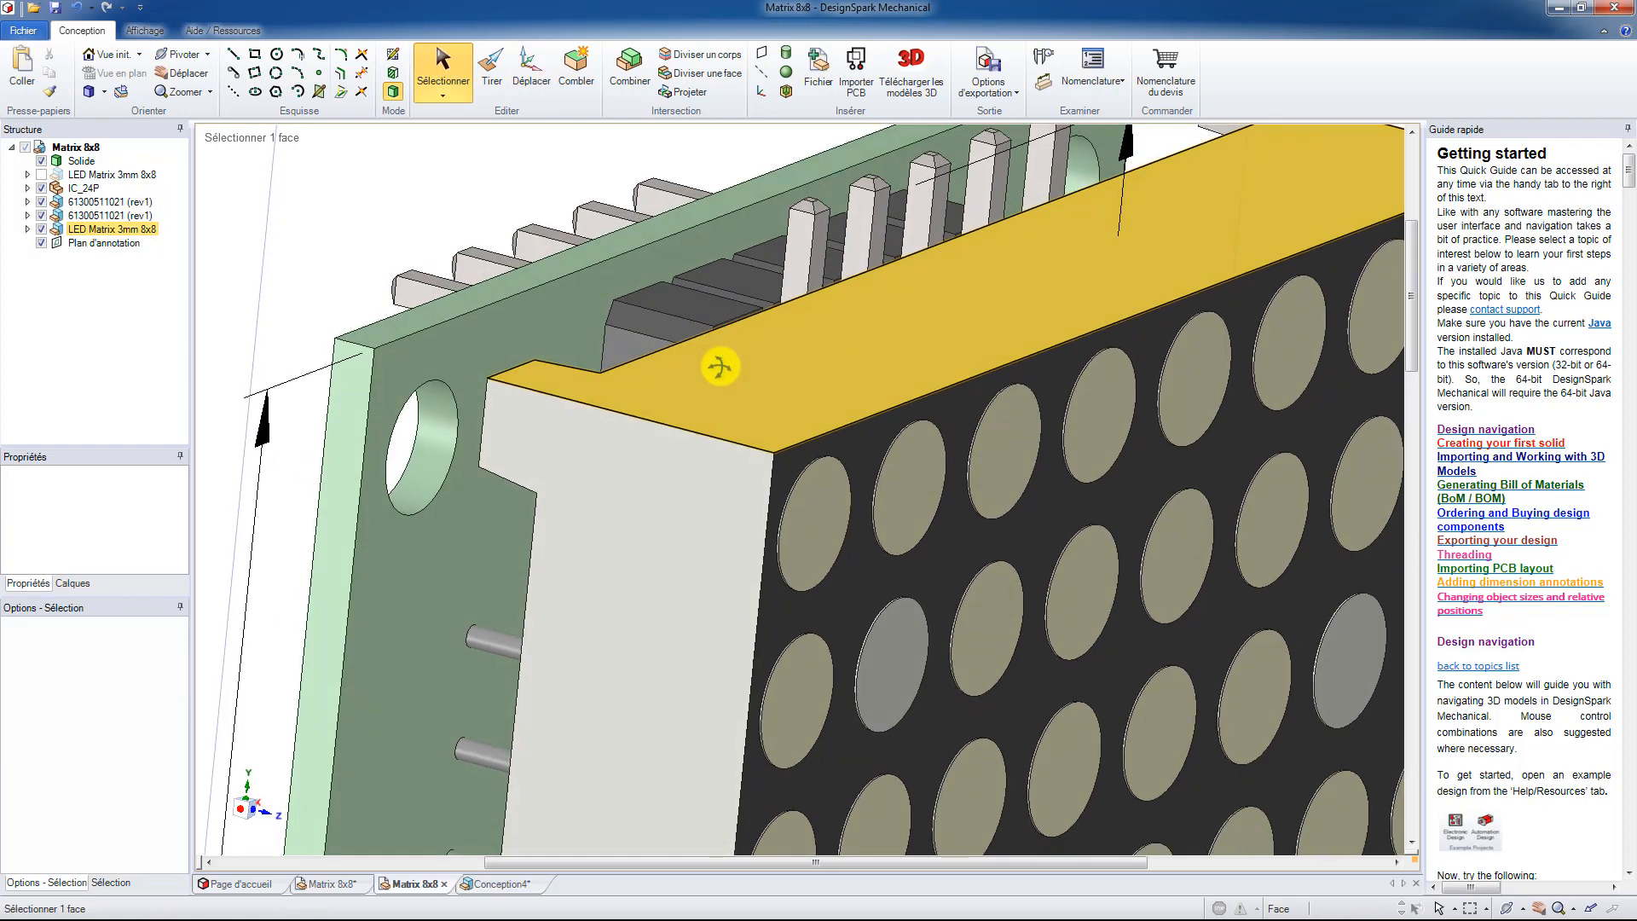
left_click(679, 286)
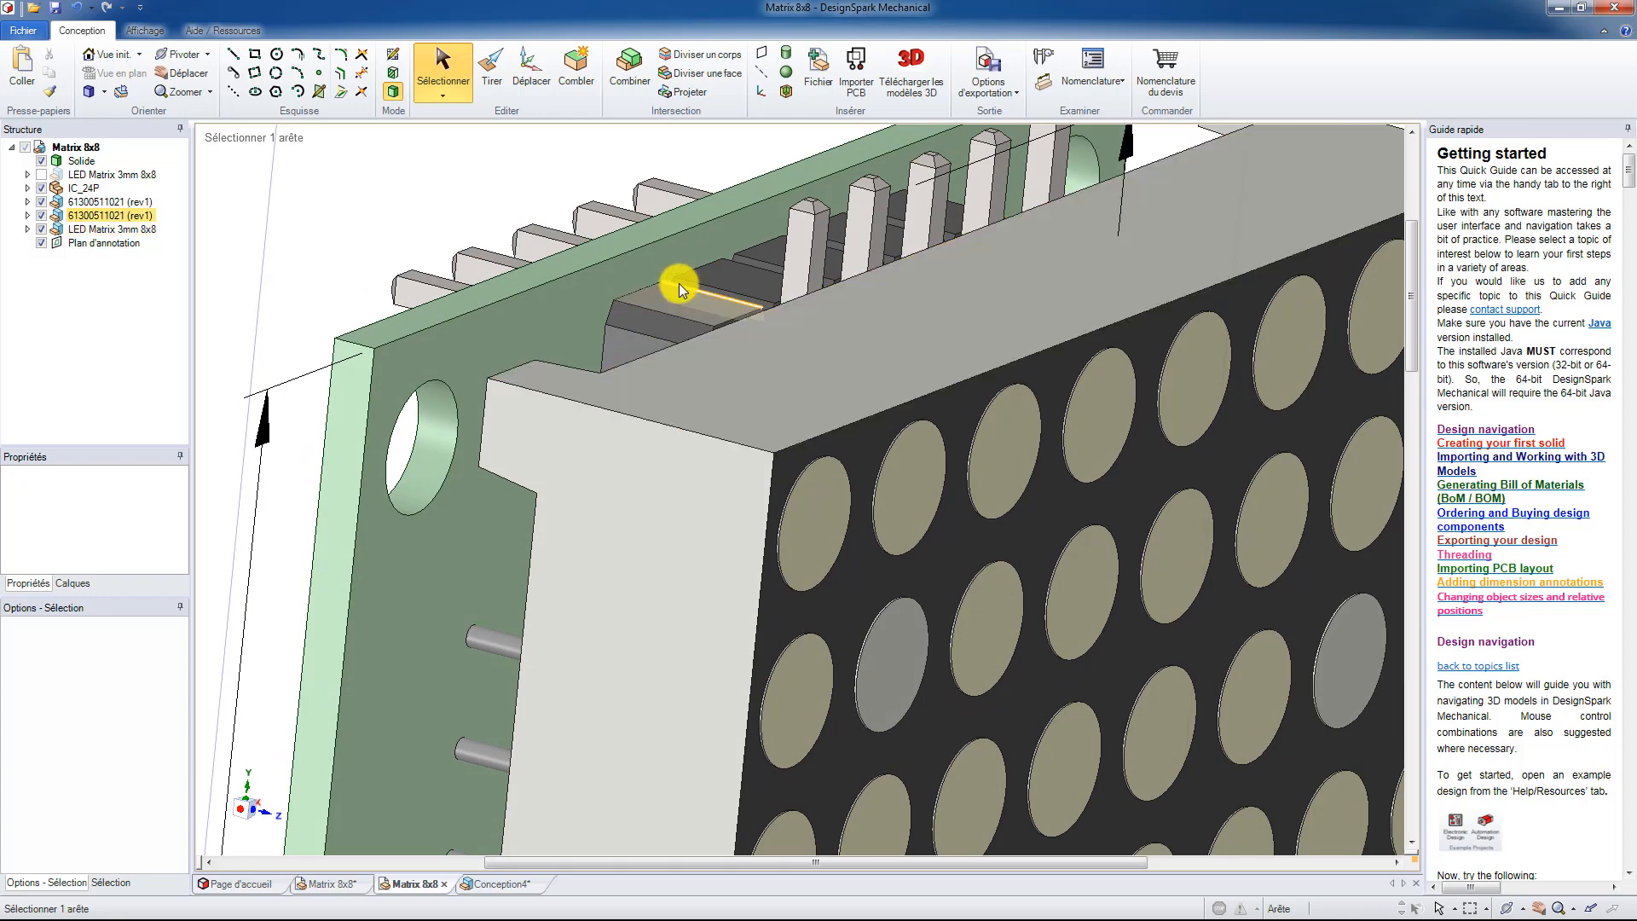
left_click(683, 269)
left_click(652, 244)
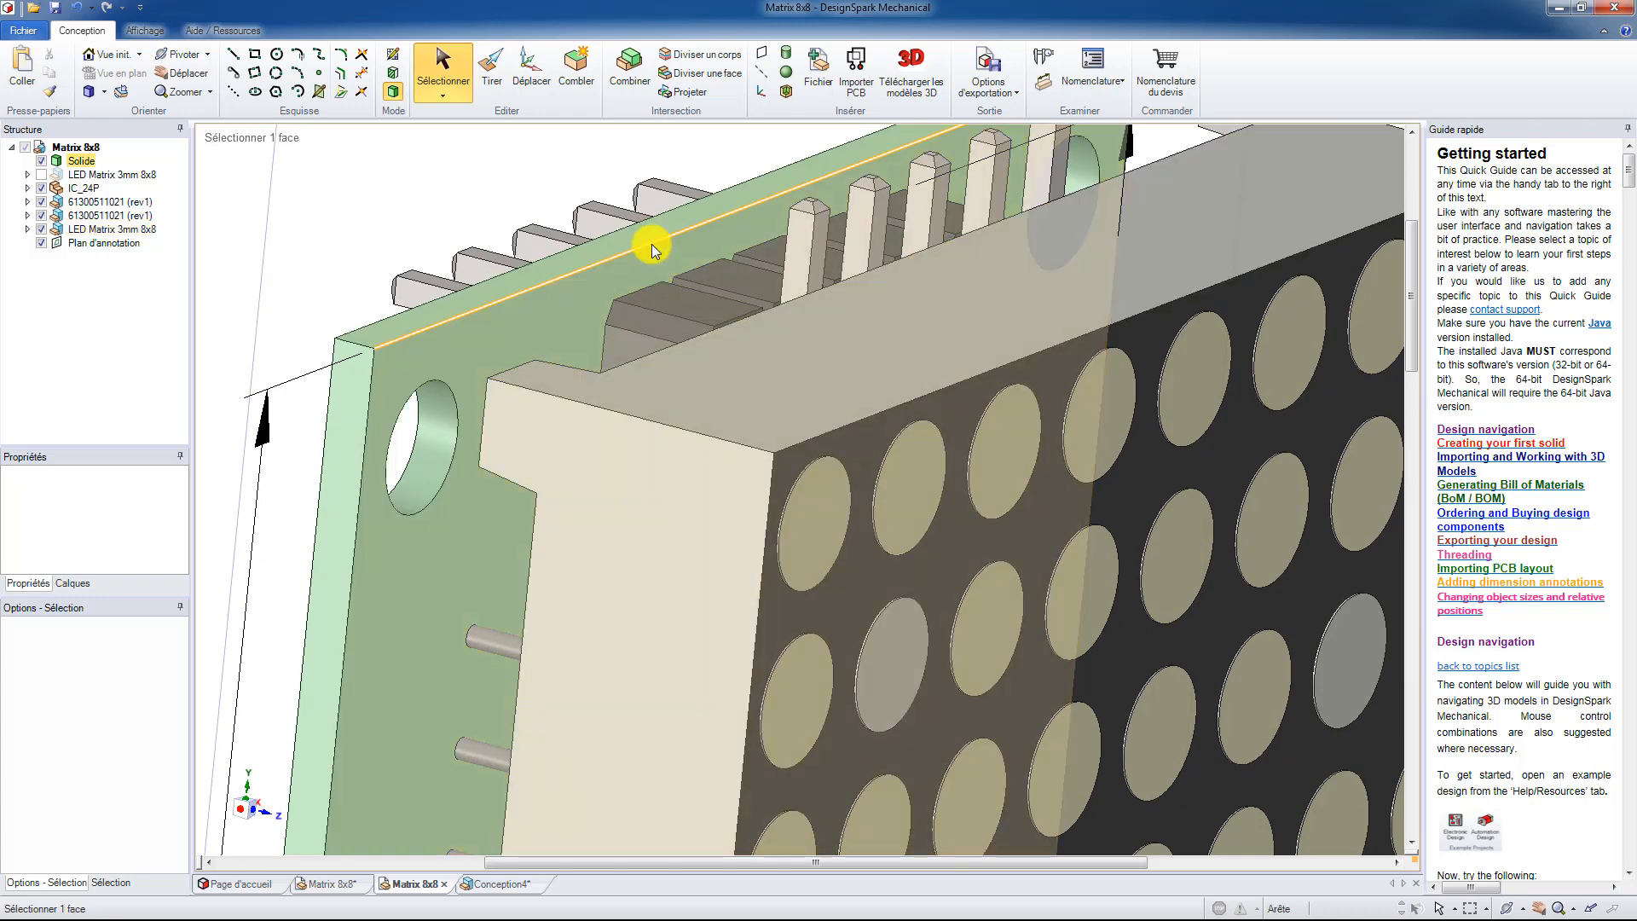
left_click(642, 280)
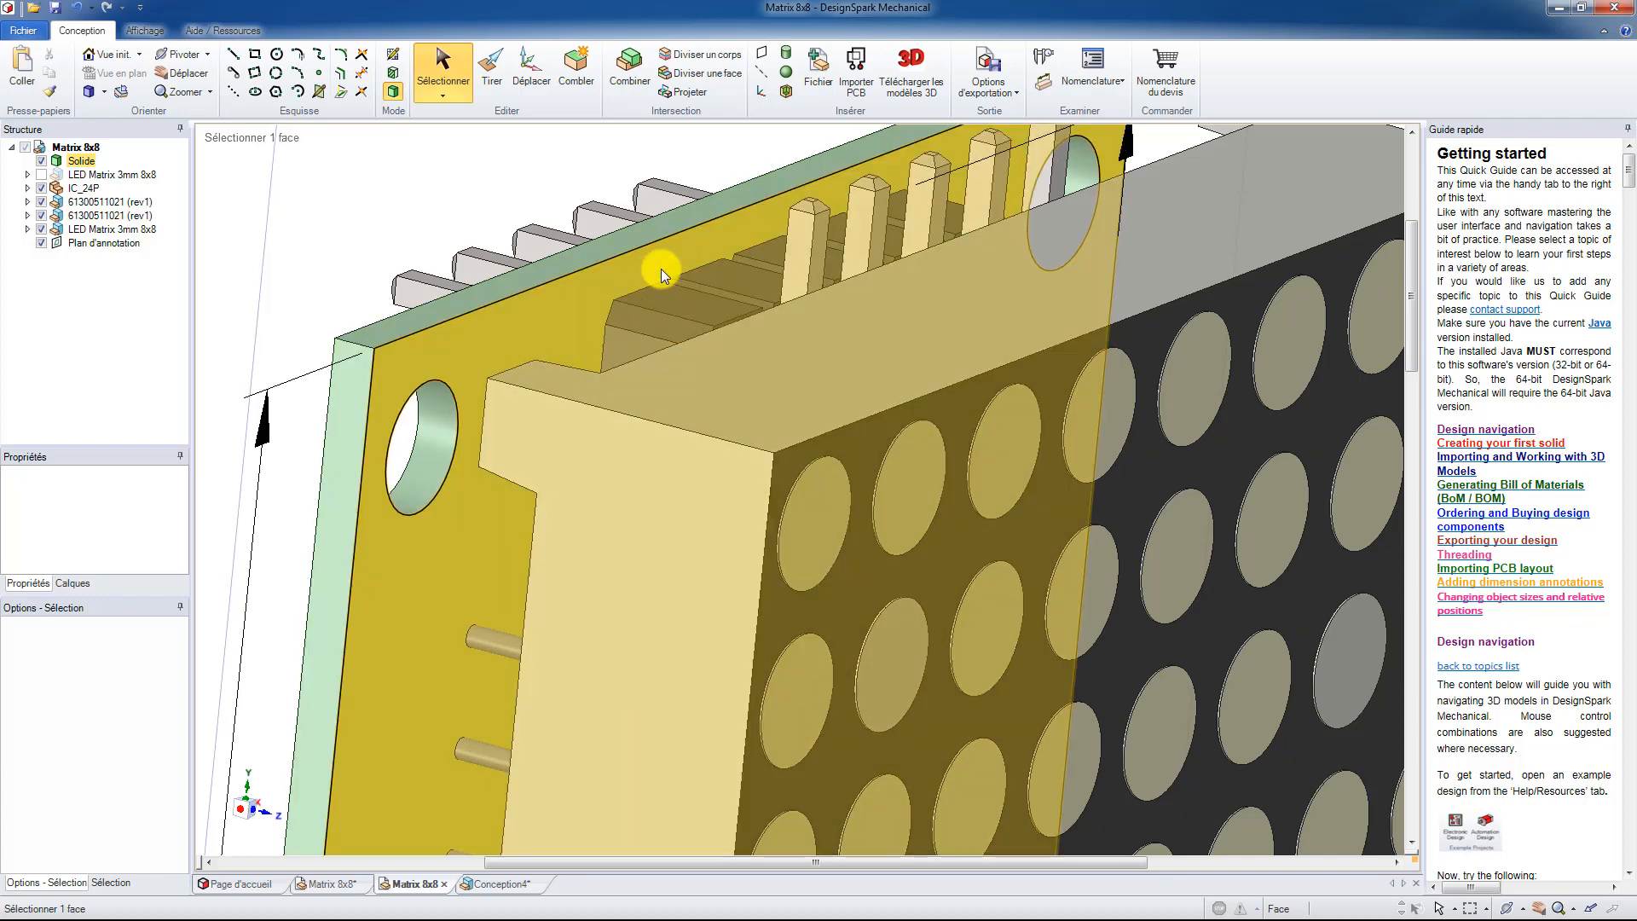
Bring up the Conception4 design, orient it squarely facing the LED matrix, and end the Move command.
left_click(506, 887)
scroll(597, 627, "down", 5)
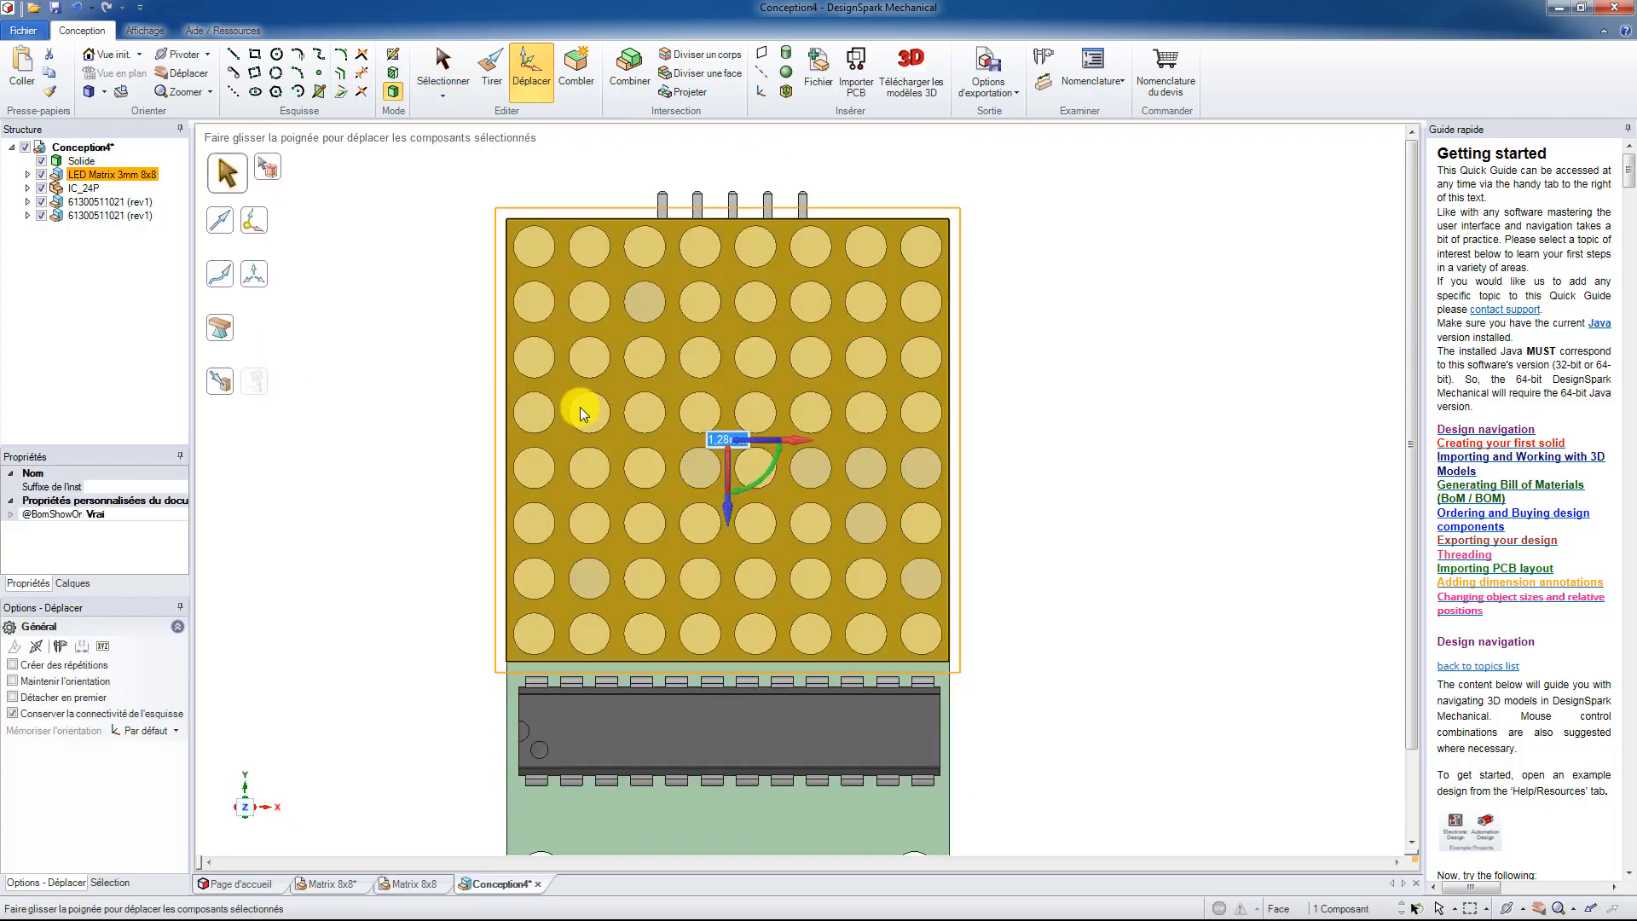
middle_click_drag(585, 566, 666, 406)
scroll(666, 406, "down", 3)
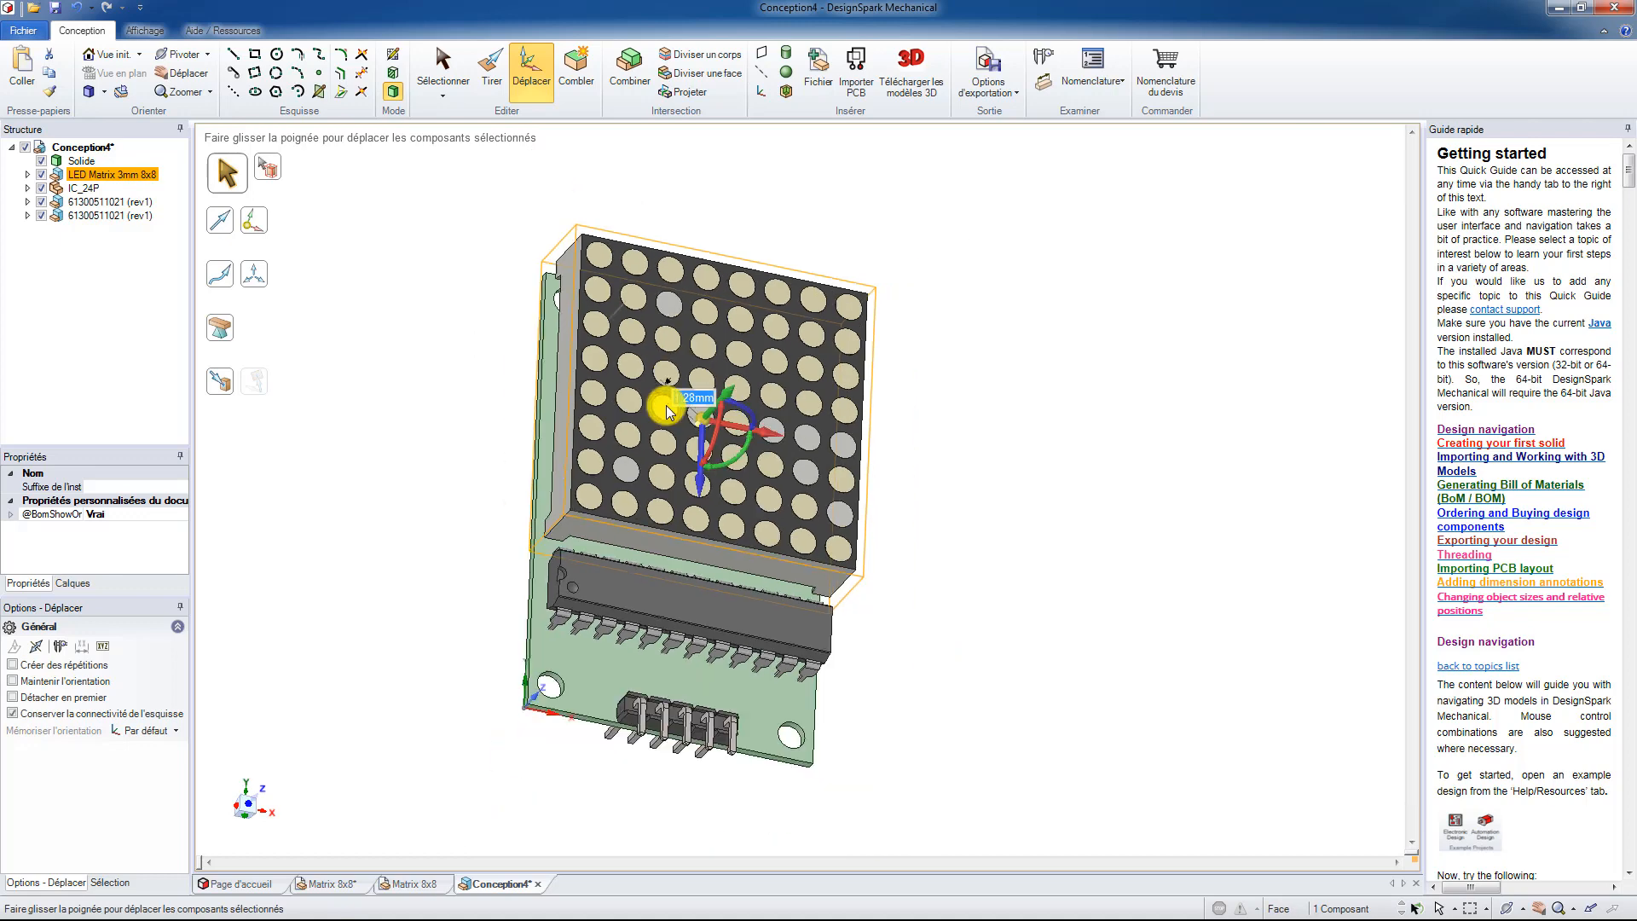
left_click(249, 810)
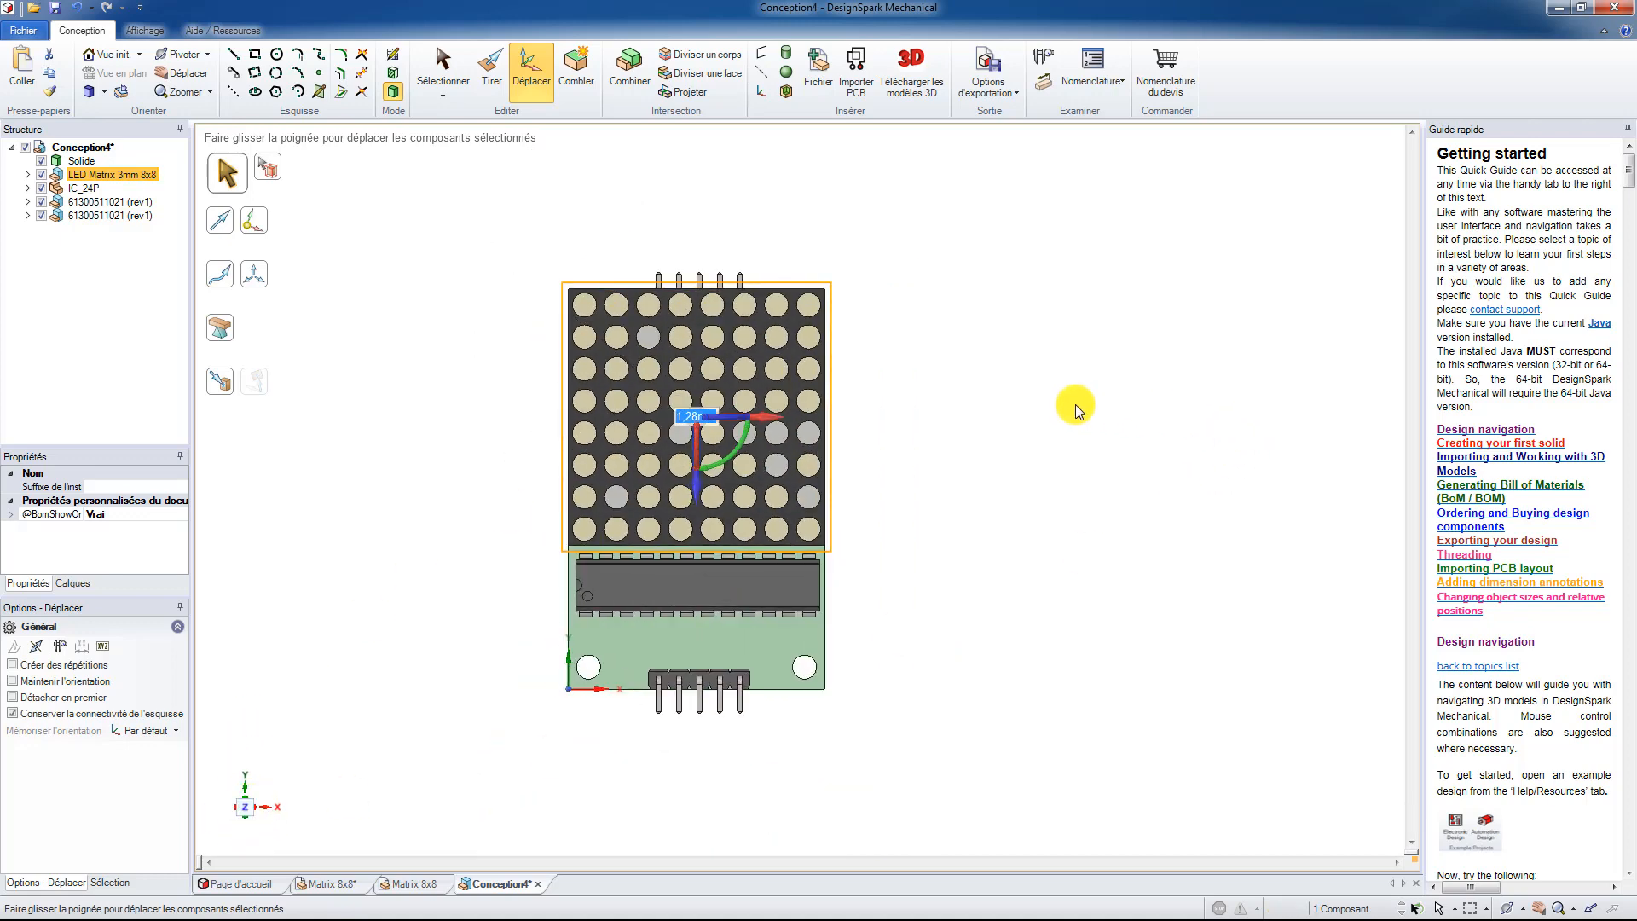
left_click(458, 99)
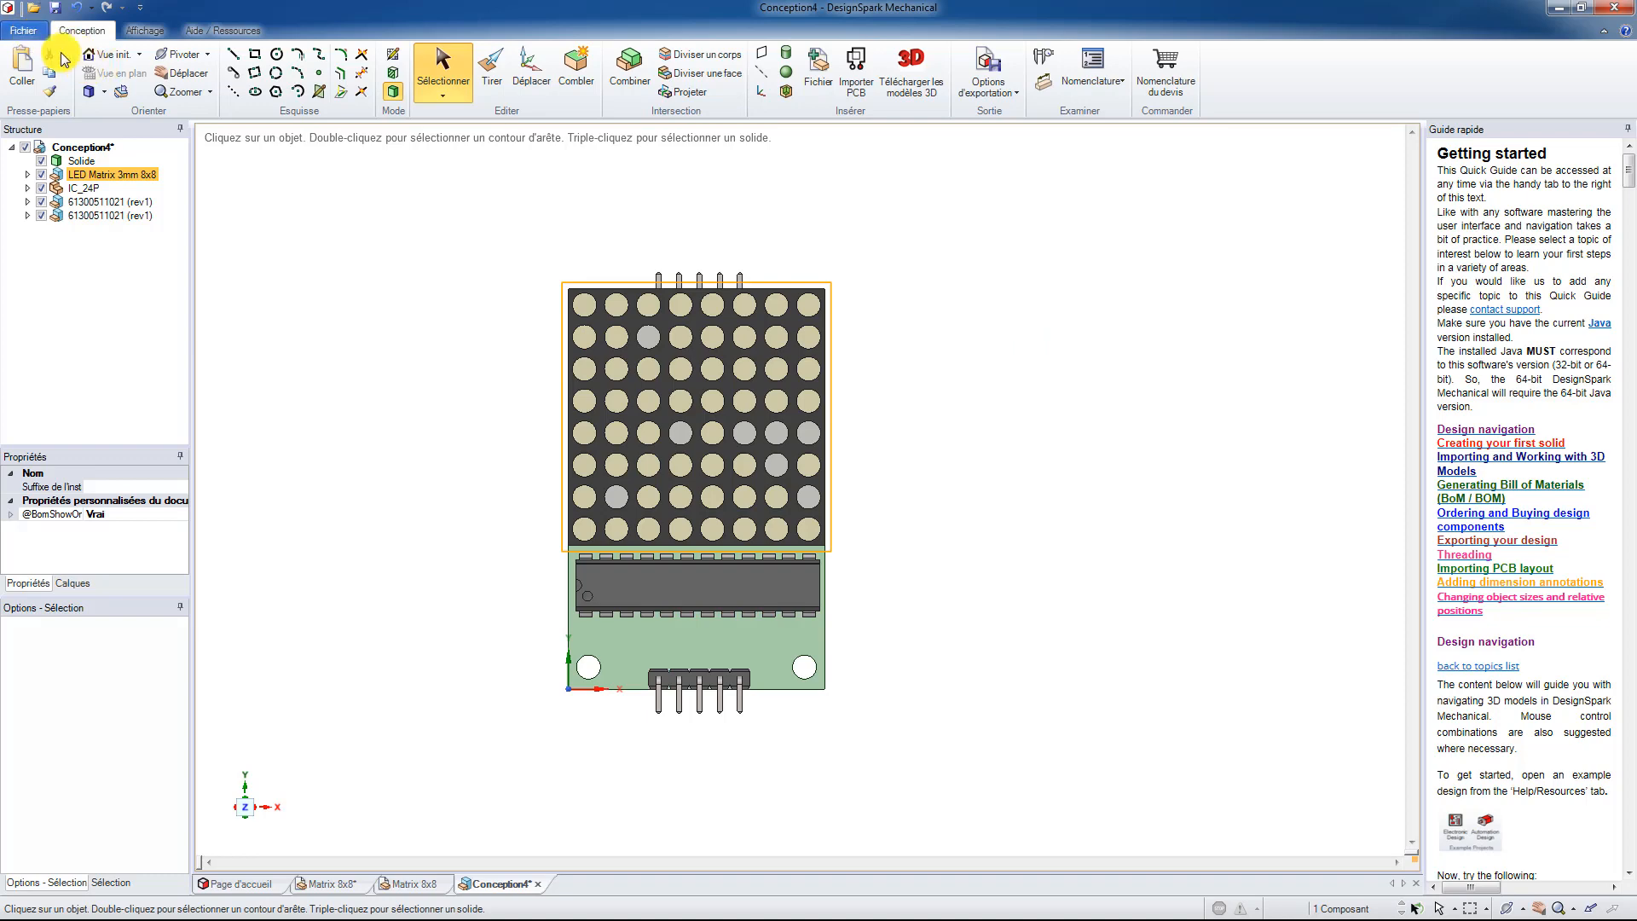
Save the Conception4 design as an AutoCAD DXF file, version AutoCADR14, under the name Matrix_8x8.
left_click(22, 32)
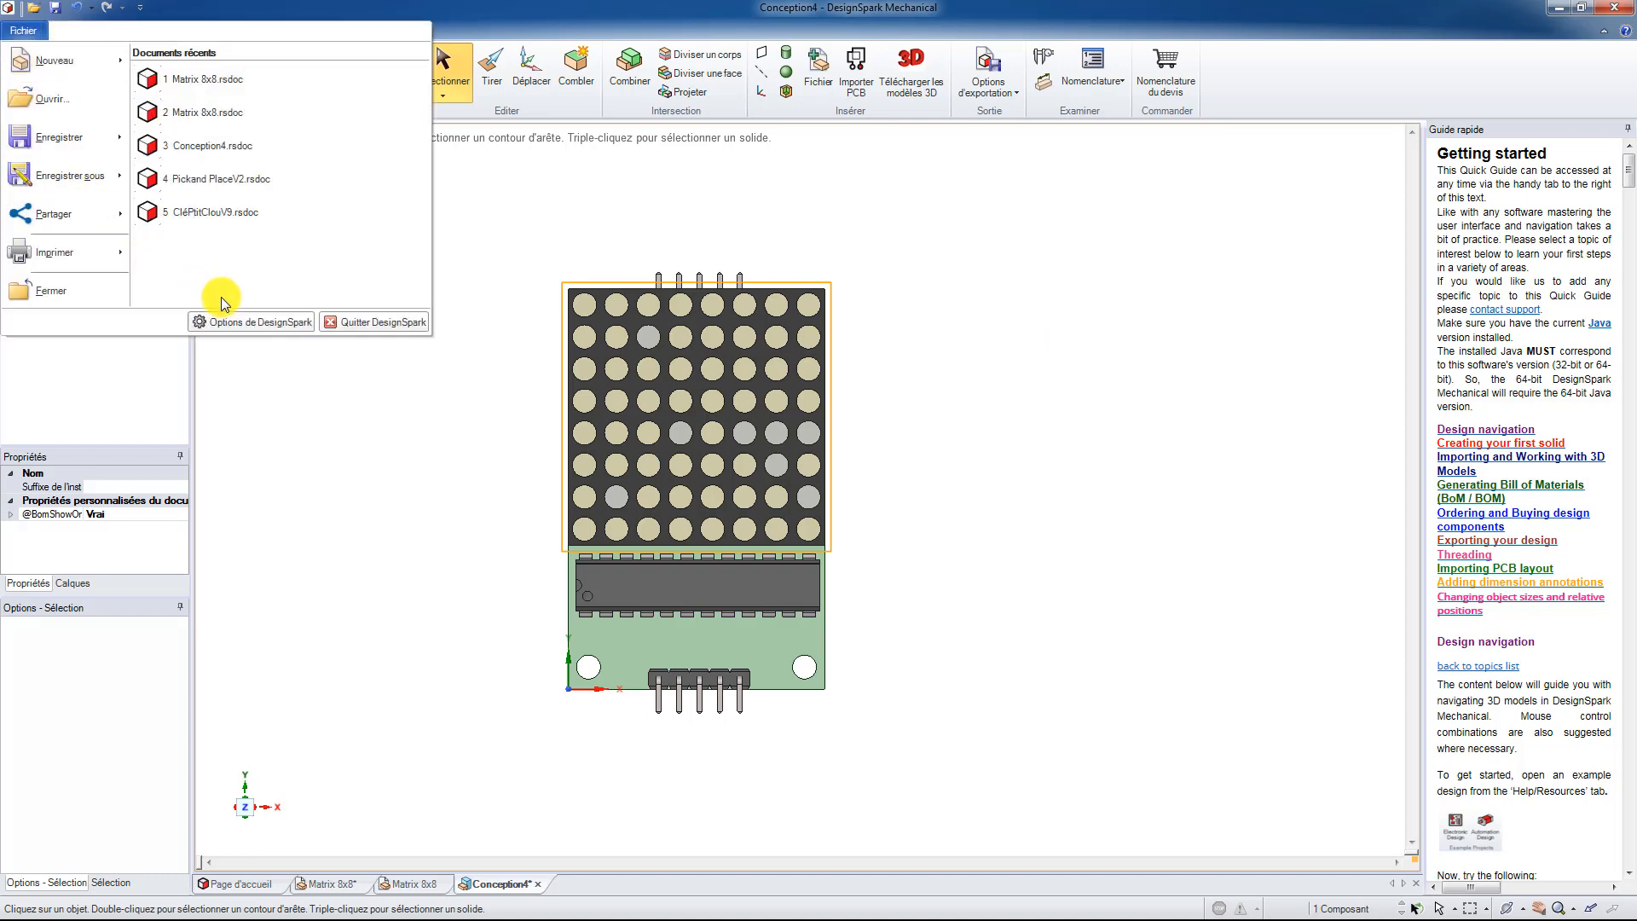
left_click(54, 182)
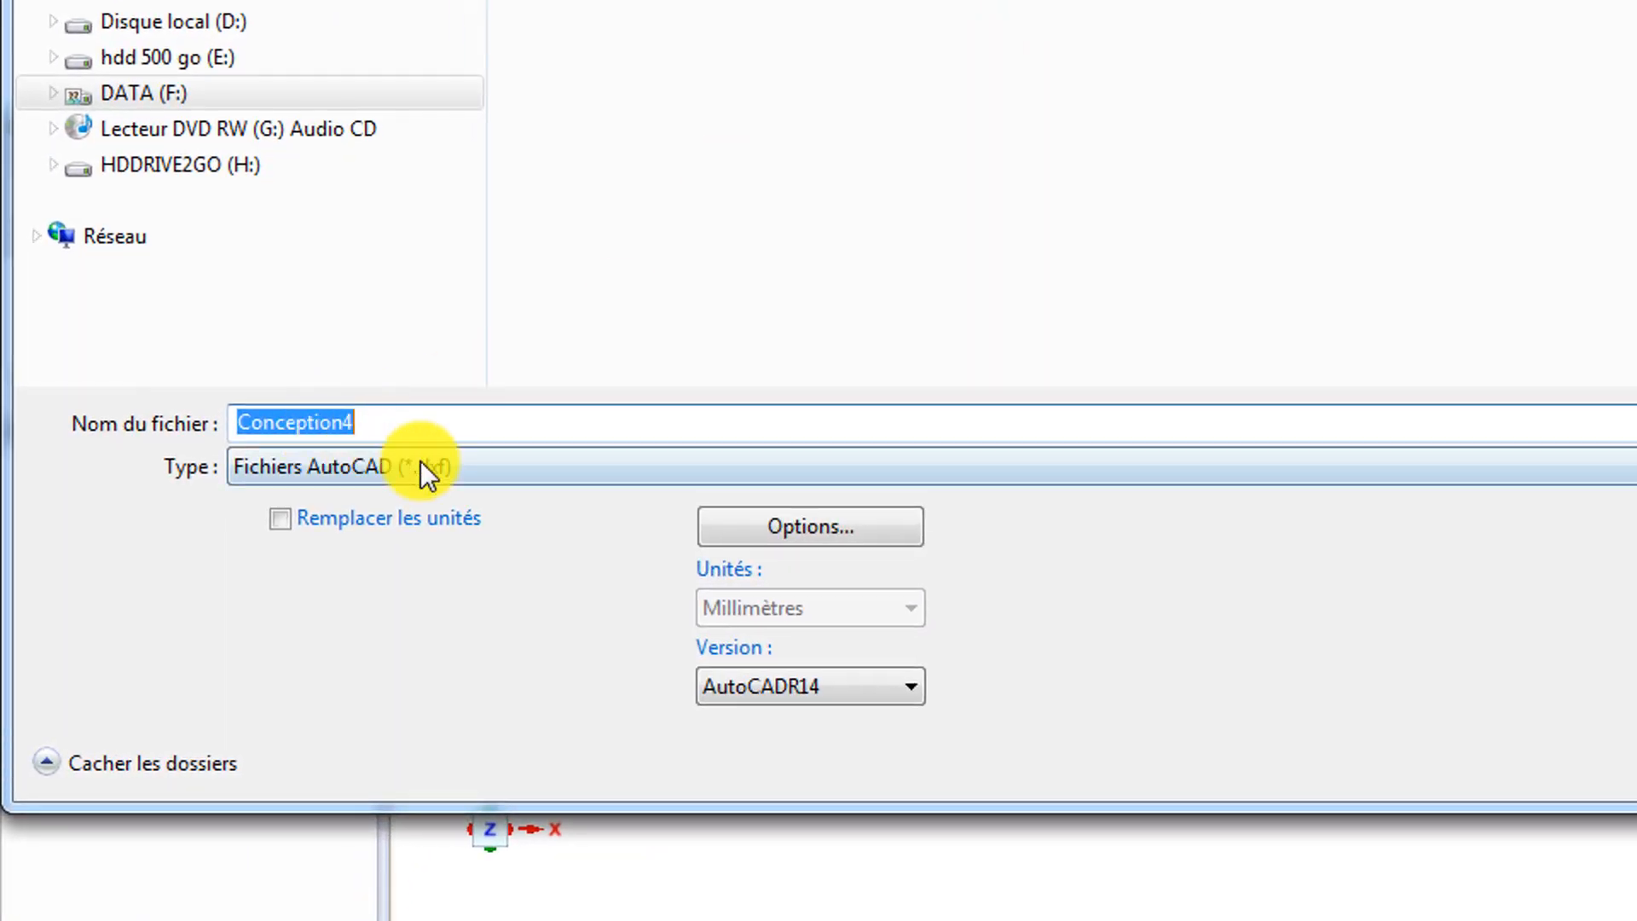
left_click(226, 629)
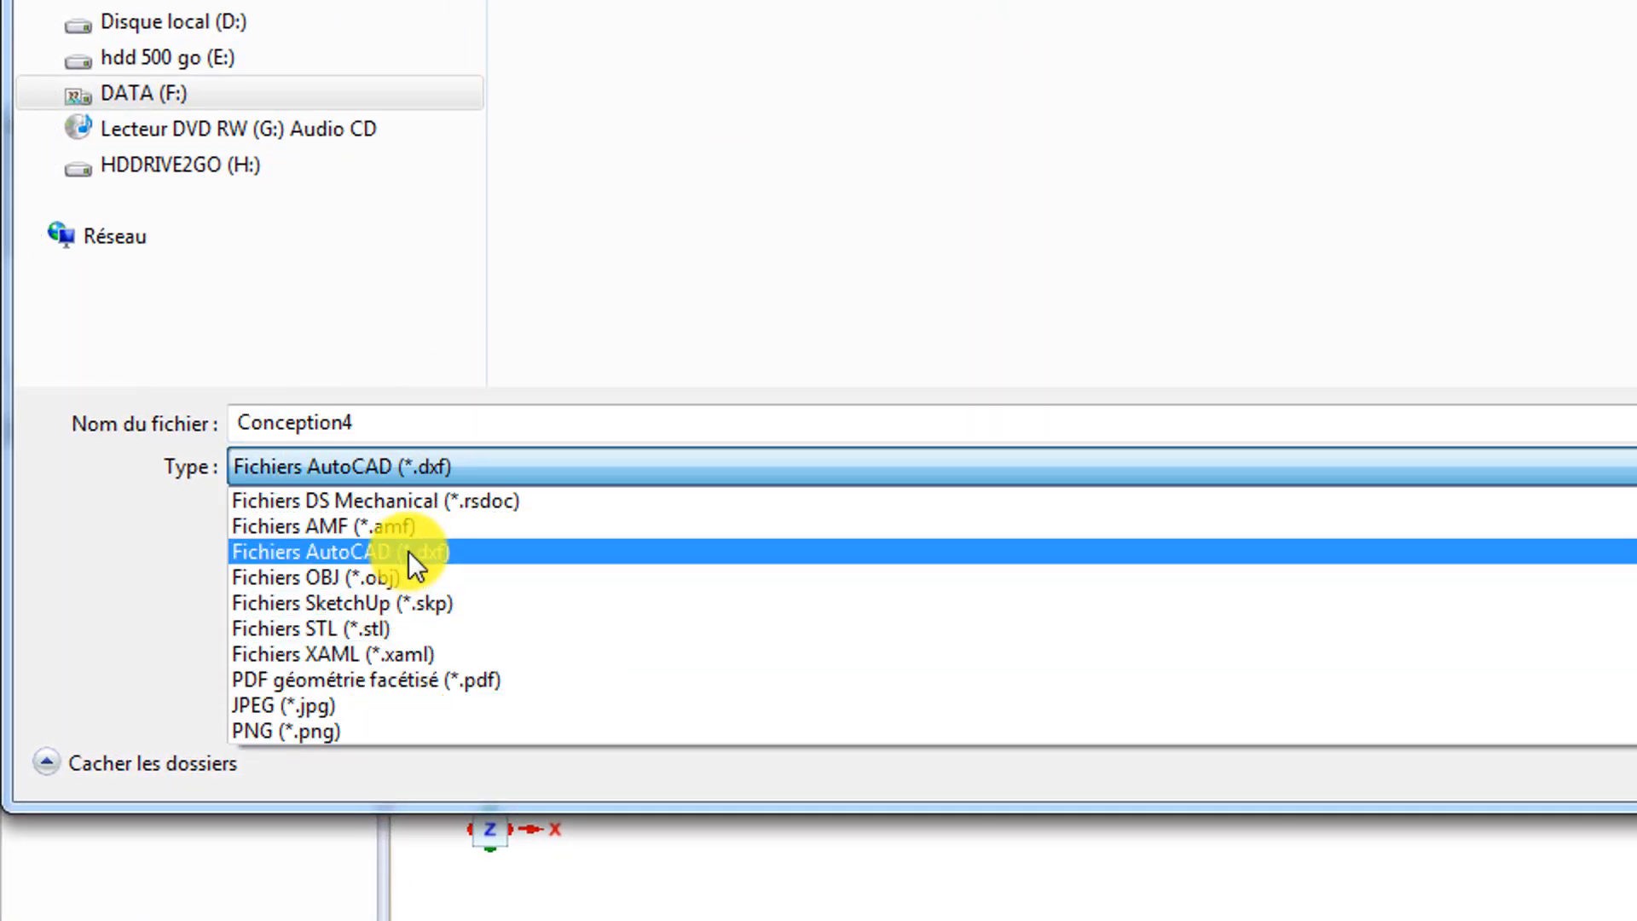
left_click(407, 551)
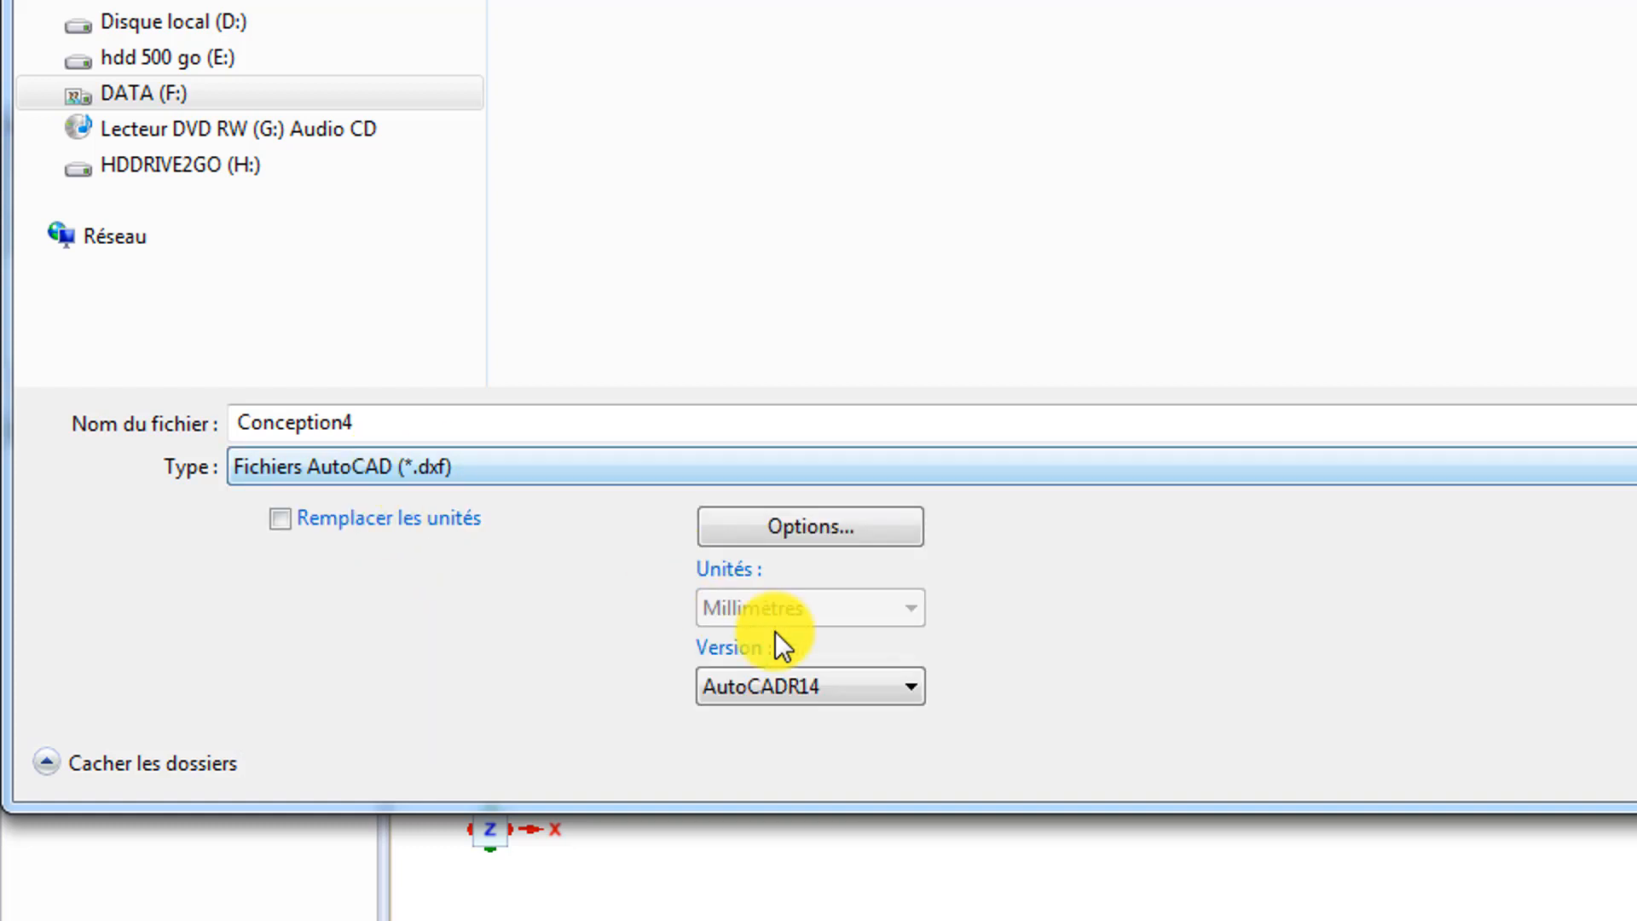
left_click(903, 690)
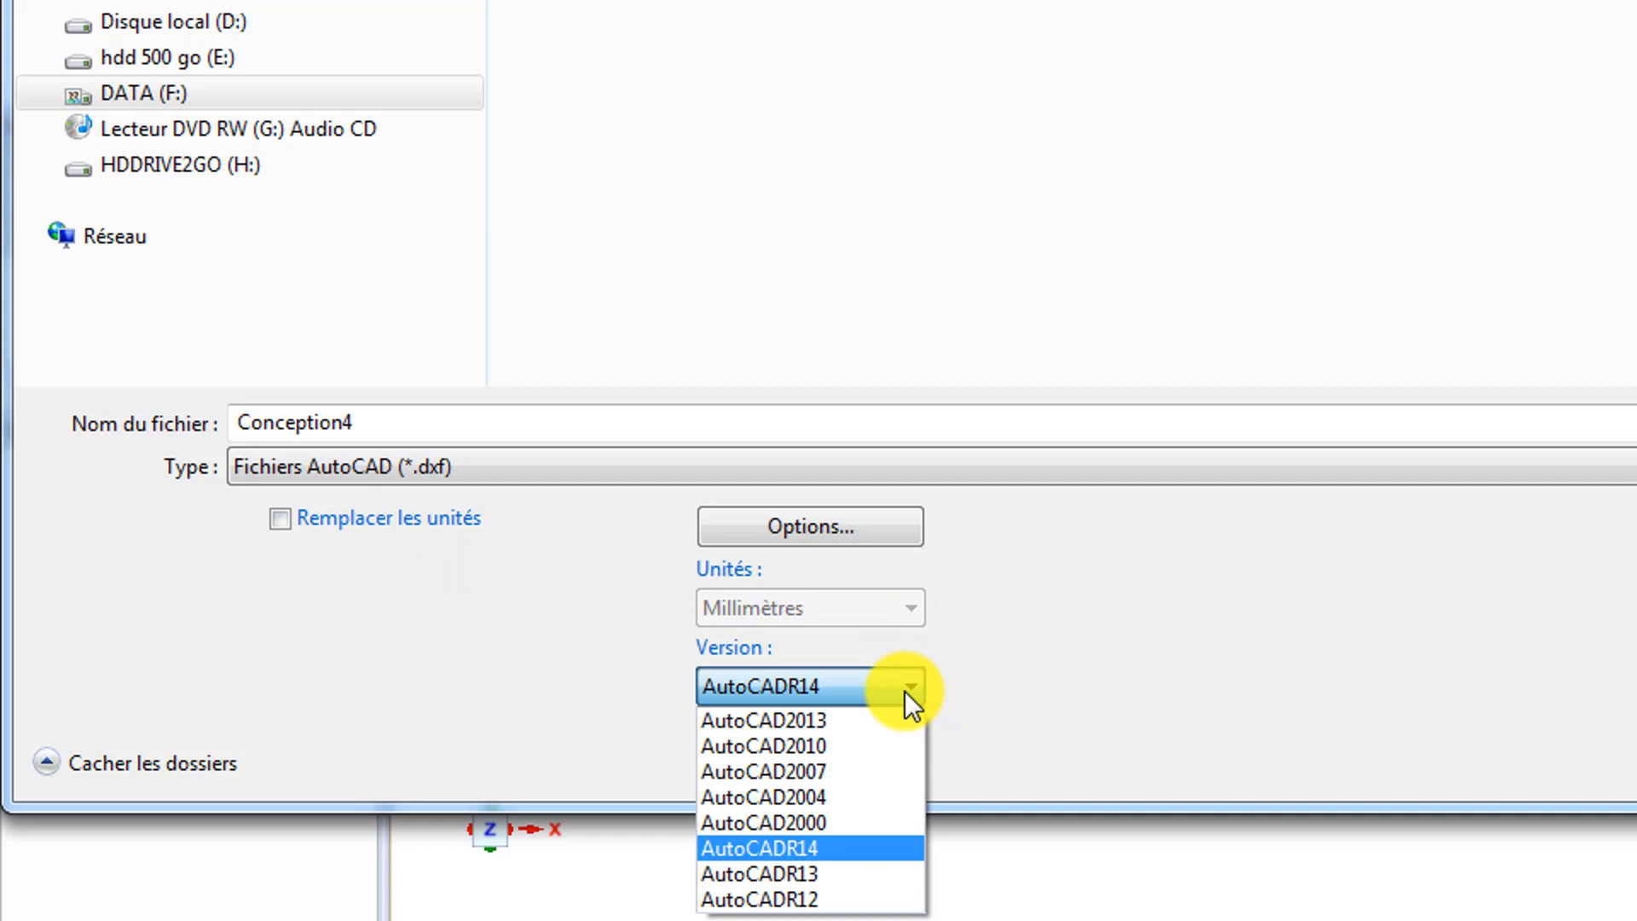
left_click(807, 848)
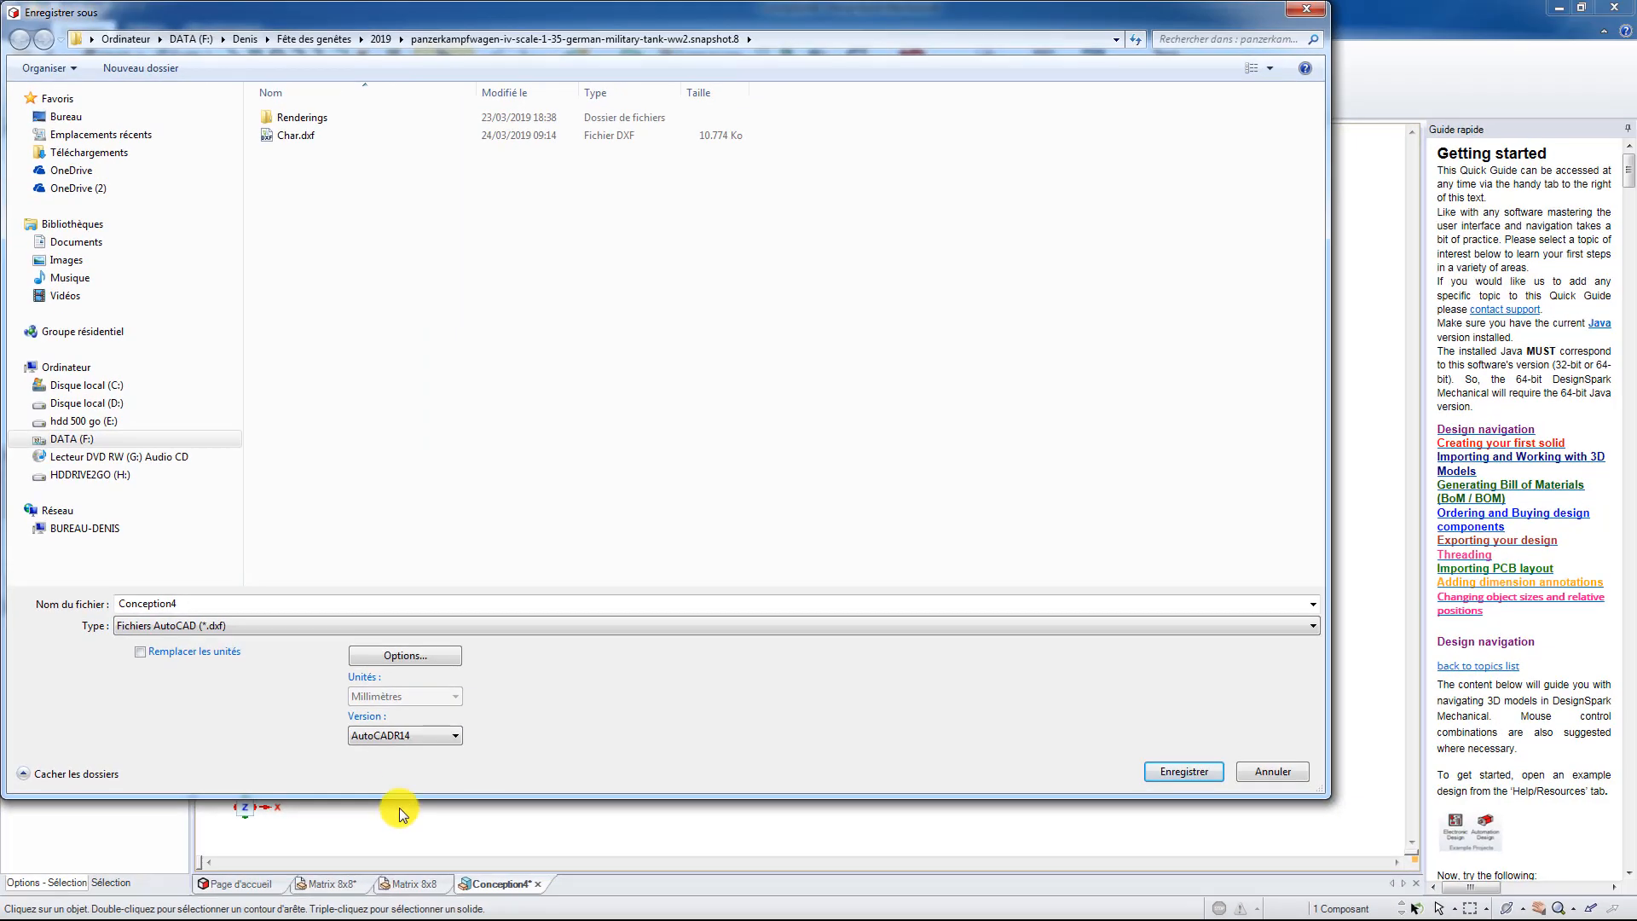
double_click(170, 604)
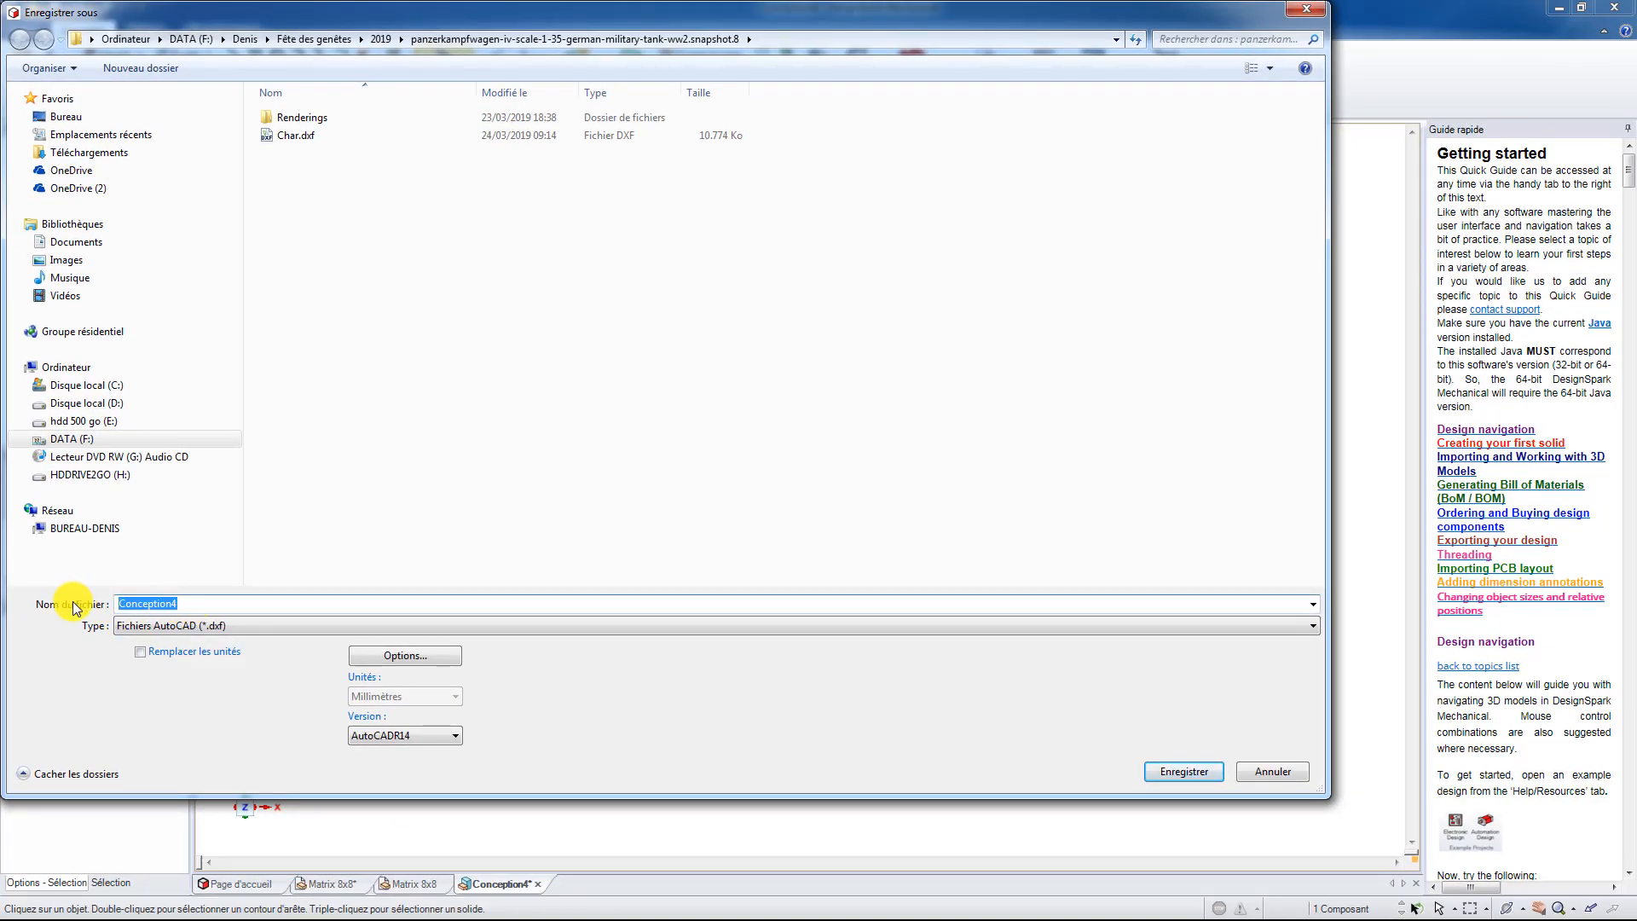
type("Matrix_8x8")
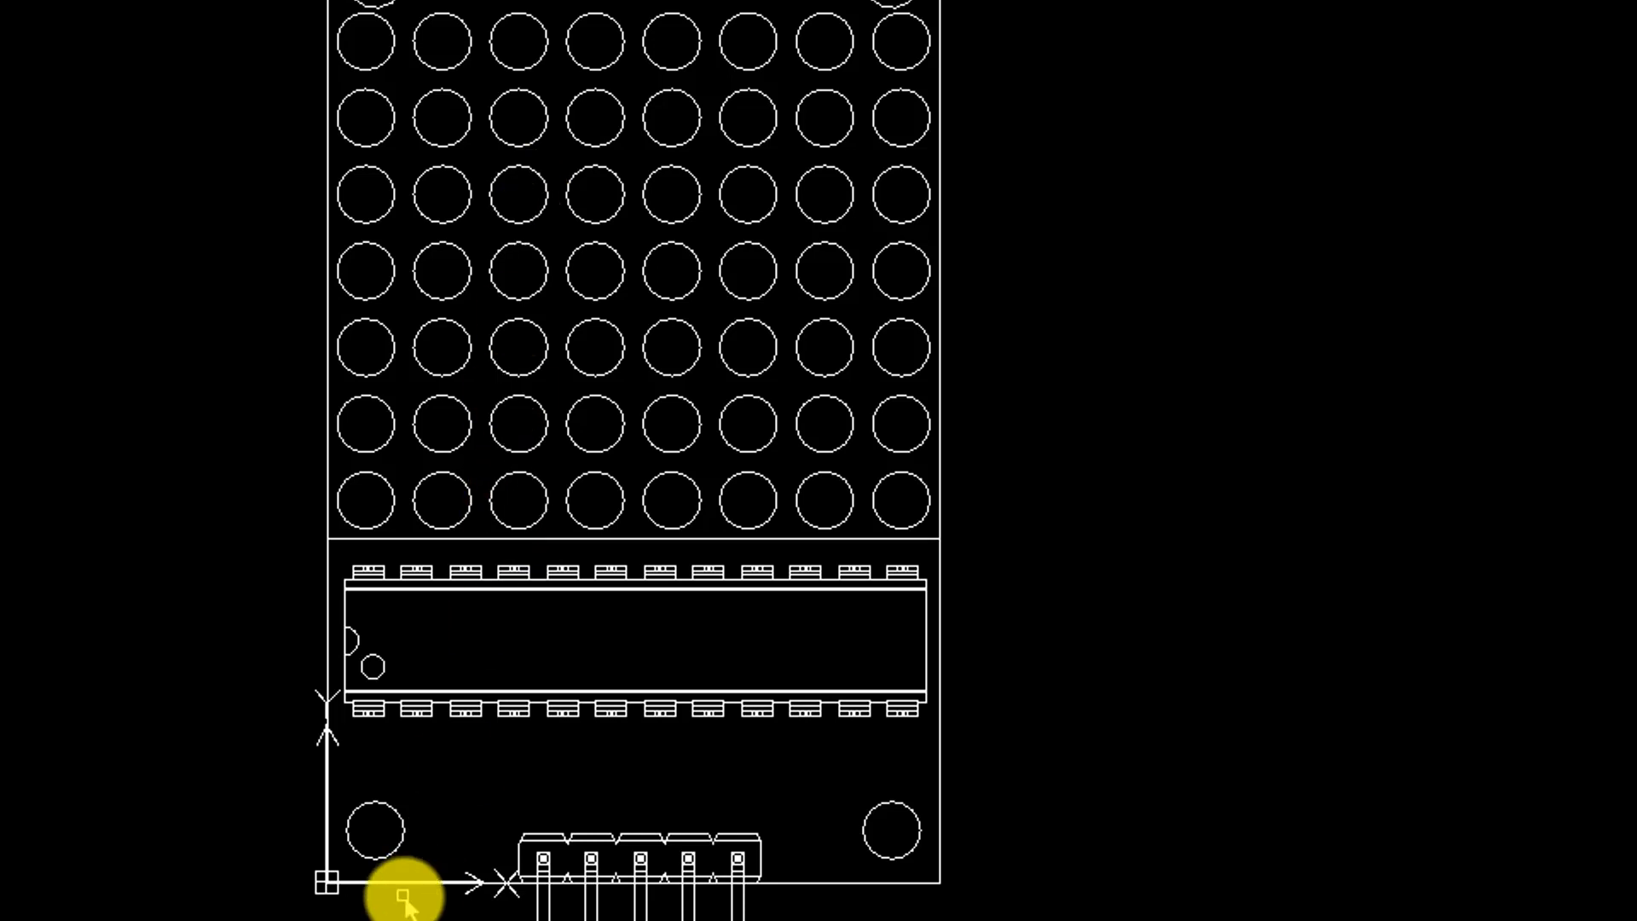
Examine the exported 2D drawing up close around the board's lower mounting hole, IC pins and five-pin header.
scroll(404, 885, "up", 6)
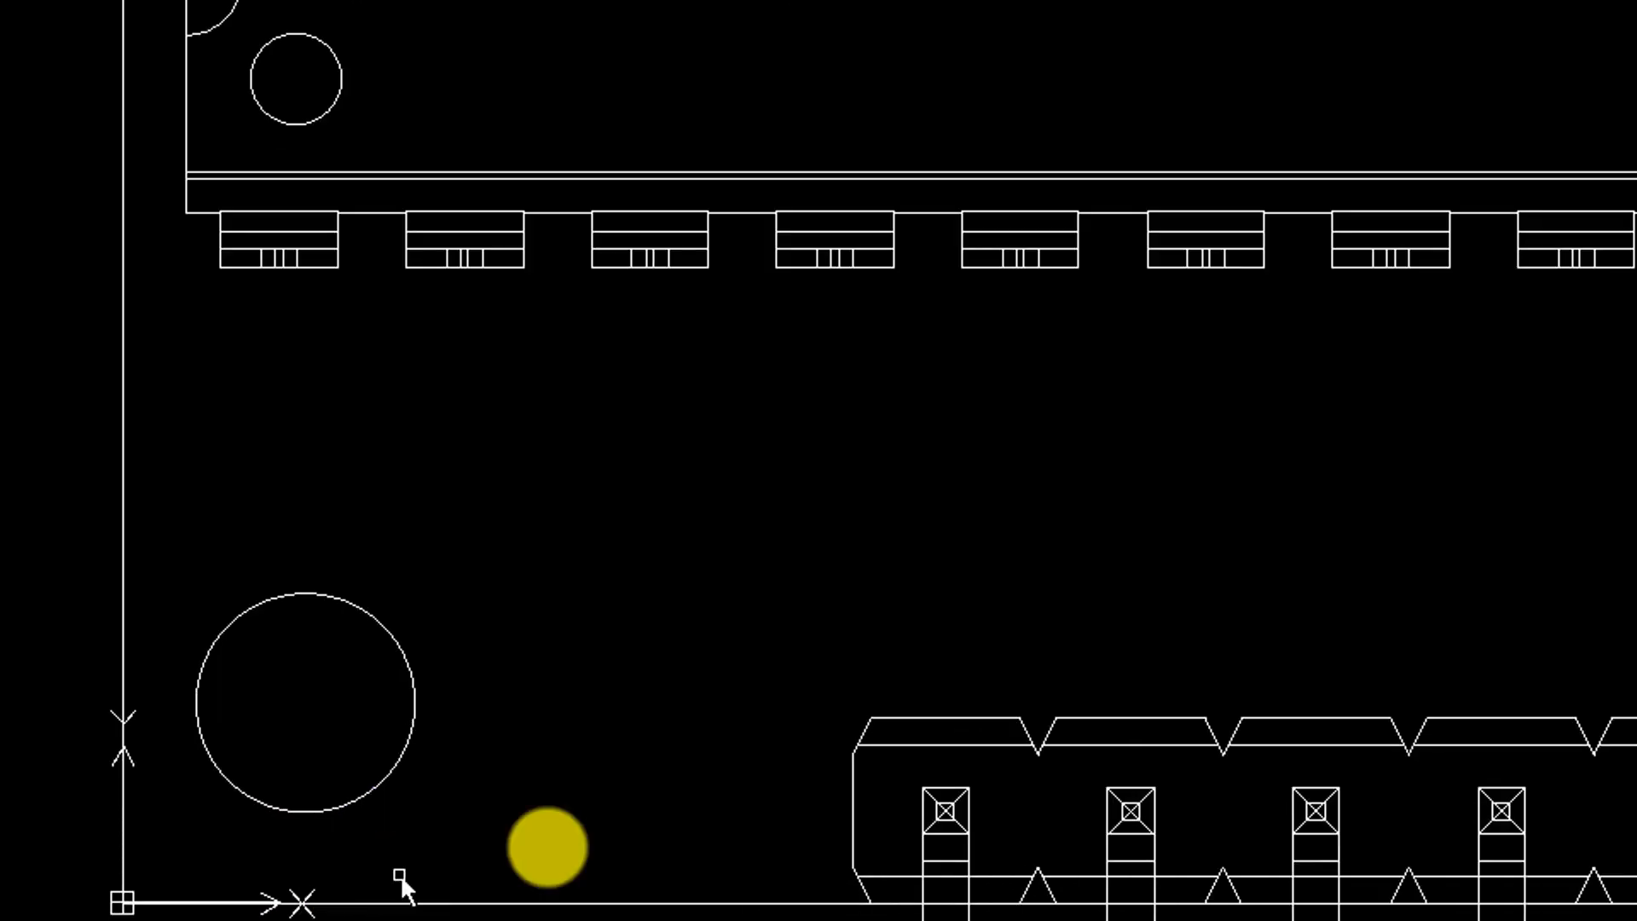
mouse_move(1373, 551)
middle_mouse_down()
mouse_move(1111, 449)
mouse_move(1066, 397)
middle_mouse_up()
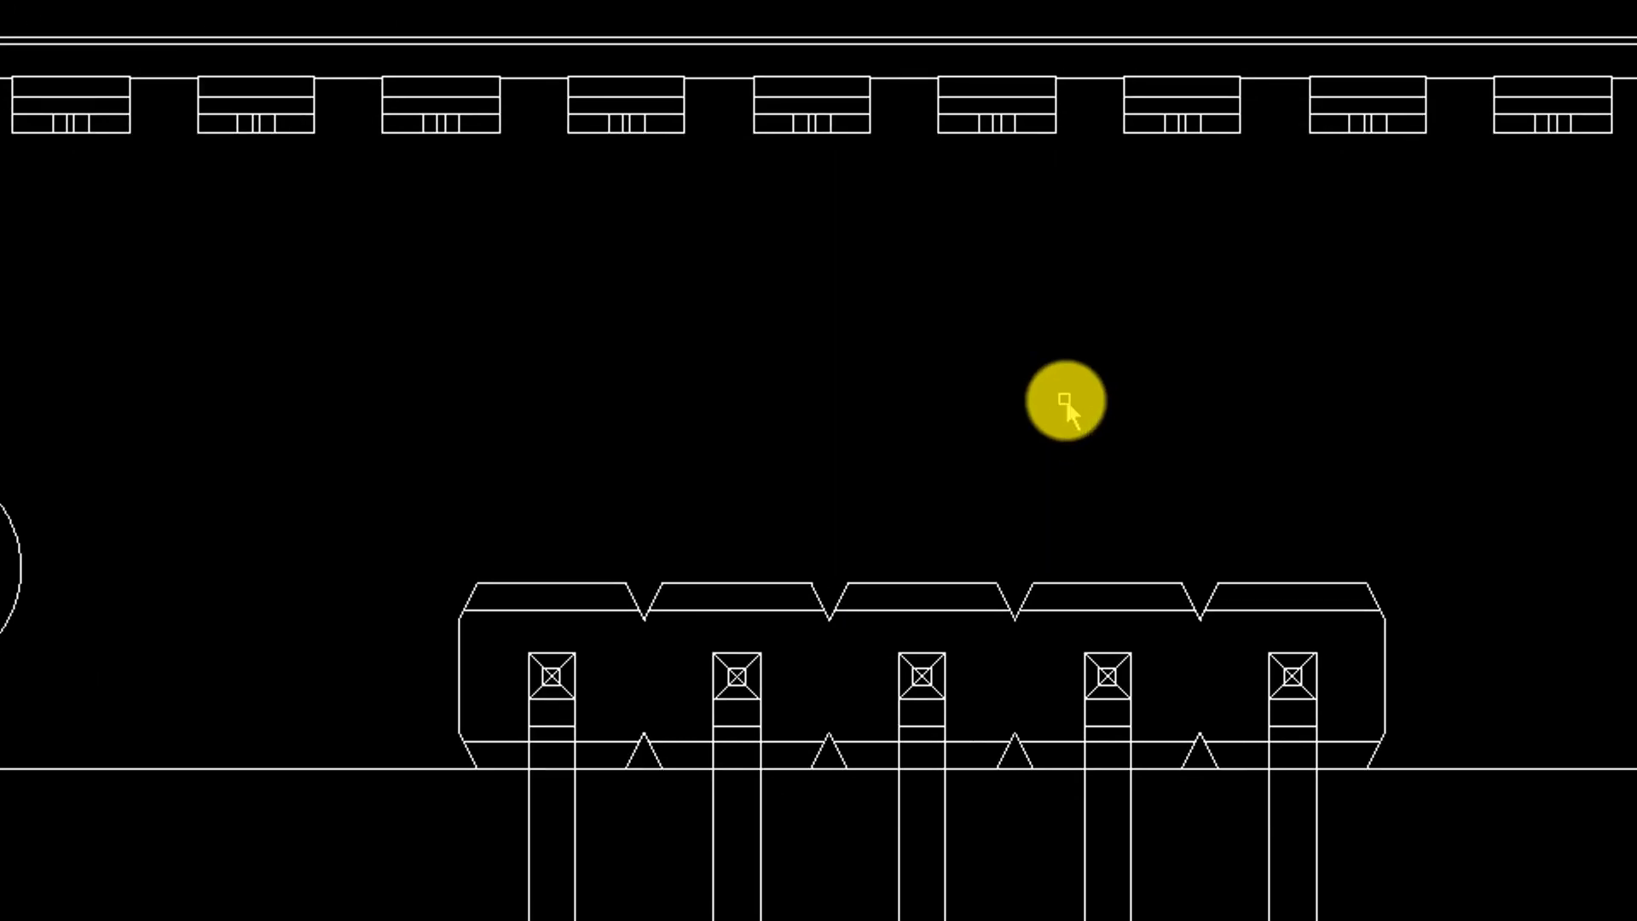